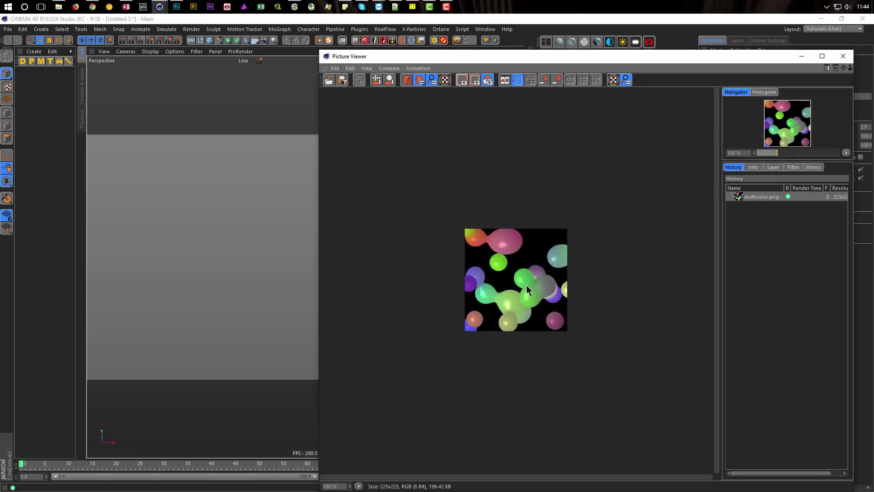
# Move and shrink the multicolor.png Picture Viewer toward the top-left, then bring Chrome forward
pyautogui.moveTo(437, 59); pyautogui.dragTo(323, 31)
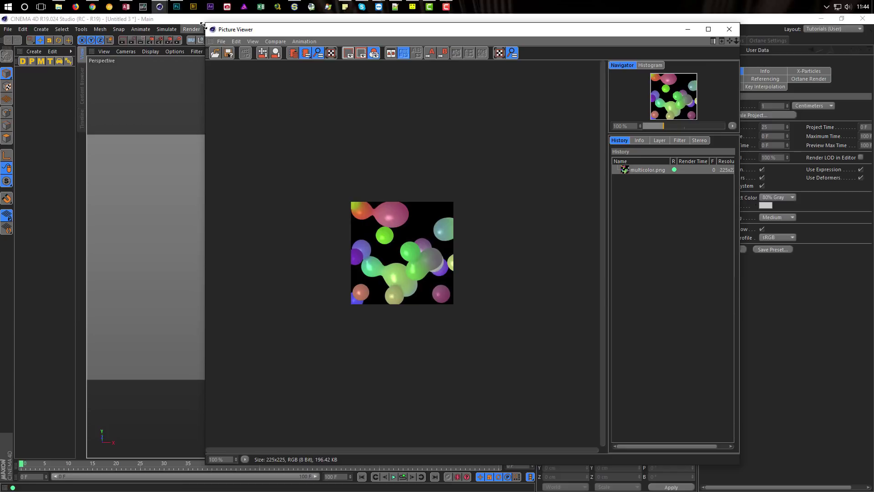
pyautogui.moveTo(204, 24); pyautogui.dragTo(243, 84)
pyautogui.moveTo(355, 90); pyautogui.dragTo(310, 54)
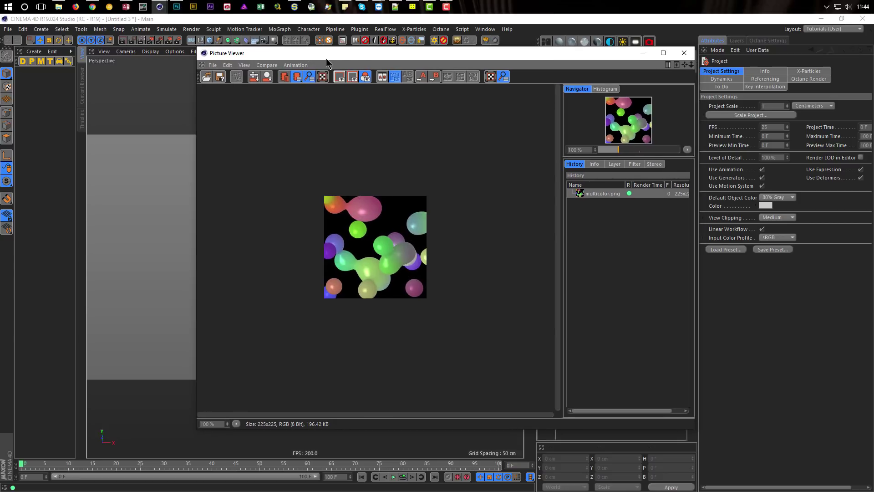
pyautogui.moveTo(366, 55); pyautogui.dragTo(382, 70)
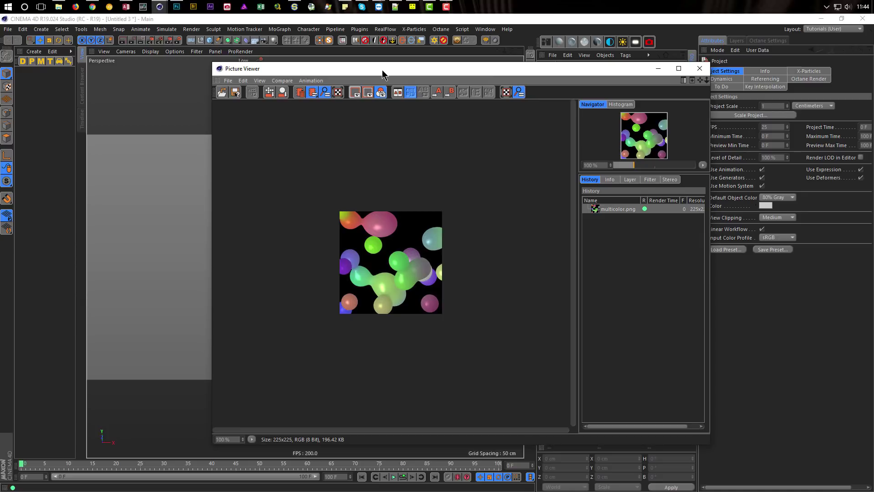
pyautogui.click(94, 9)
# Play the 'Colored Metaballs' YouTube clip to its end, then minimize the browser
pyautogui.click(215, 318)
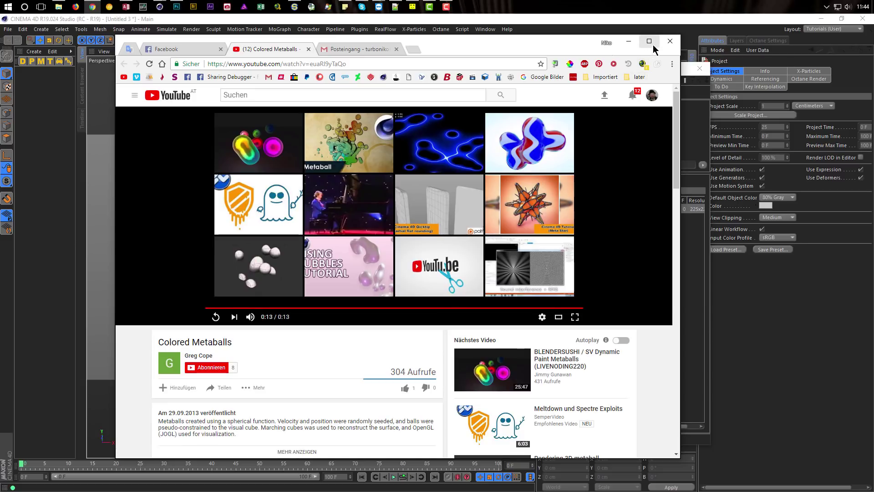
pyautogui.click(629, 43)
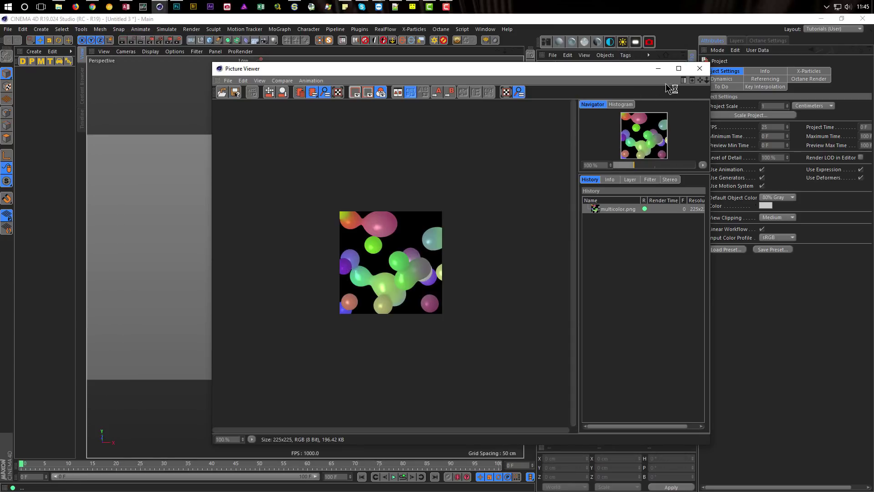
# Close the Picture Viewer showing multicolor.png
pyautogui.click(700, 71)
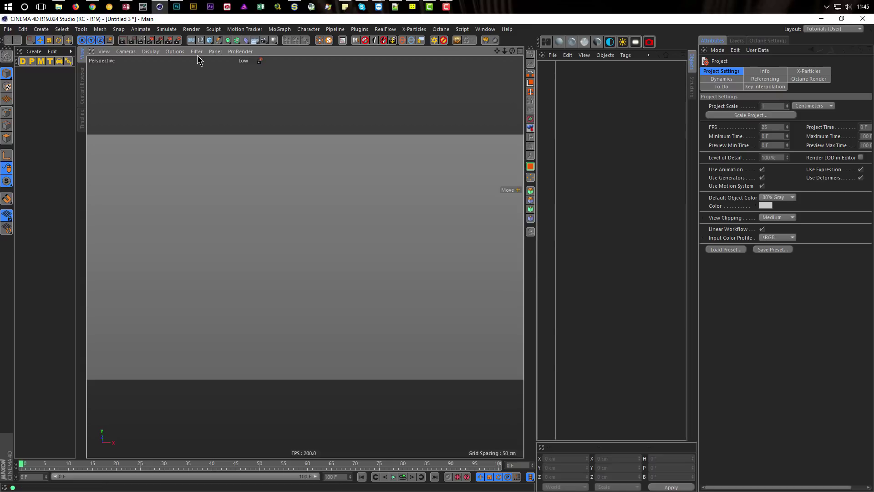
# Create a sphere, Ctrl-drag copies up to Sphere.4, and select all five
pyautogui.moveTo(210, 43); pyautogui.dragTo(383, 86)
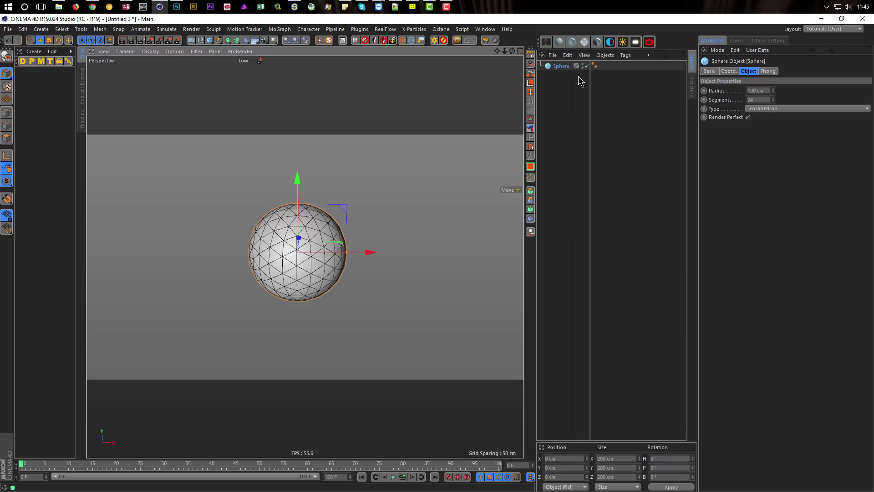
pyautogui.keyDown('ctrl'); pyautogui.moveTo(563, 69); pyautogui.dragTo(559, 97); pyautogui.keyUp('ctrl')
pyautogui.keyDown('ctrl'); pyautogui.moveTo(559, 94); pyautogui.dragTo(559, 109); pyautogui.keyUp('ctrl')
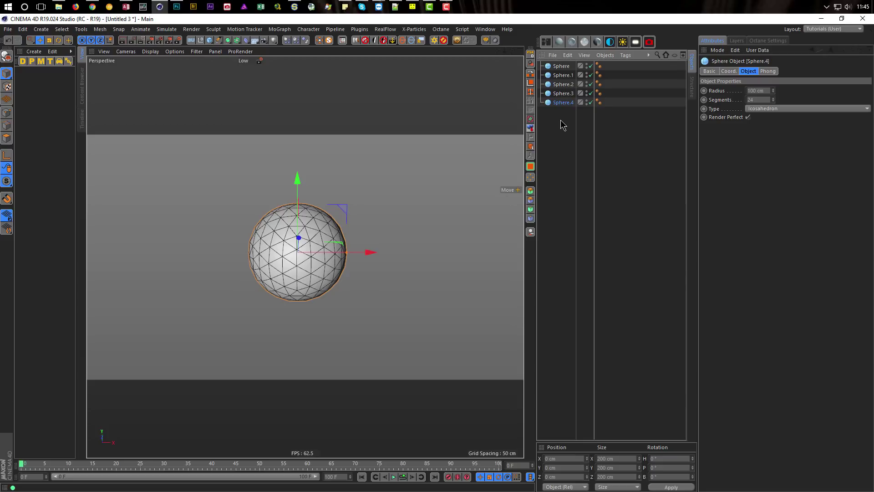
pyautogui.moveTo(559, 69); pyautogui.dragTo(559, 69)
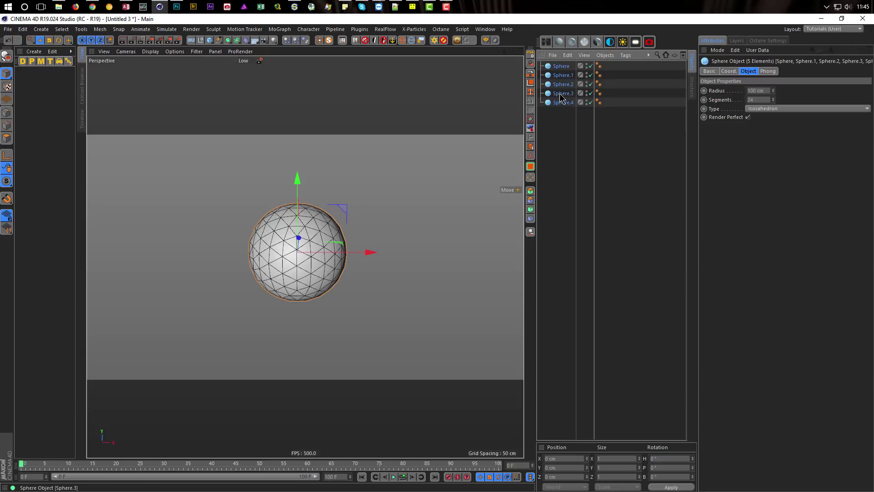
# Make the five selected spheres editable polygon objects with C
pyautogui.rightClick(563, 68)
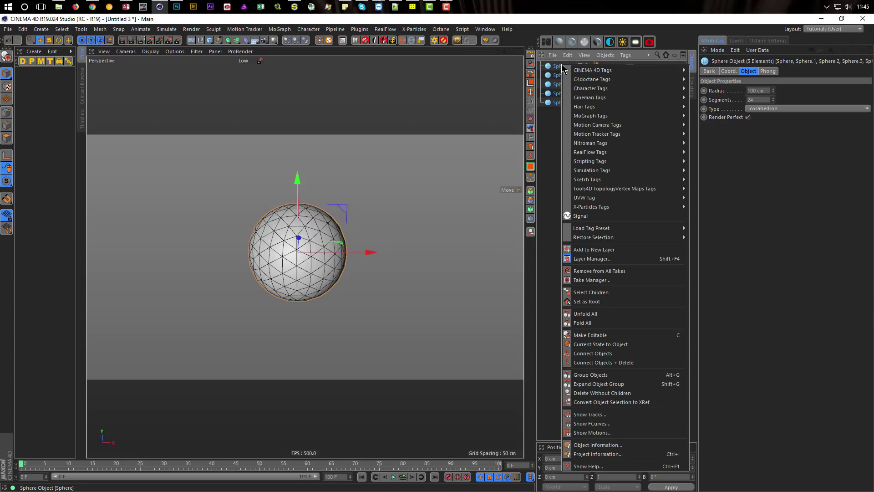
pyautogui.press('Escape')
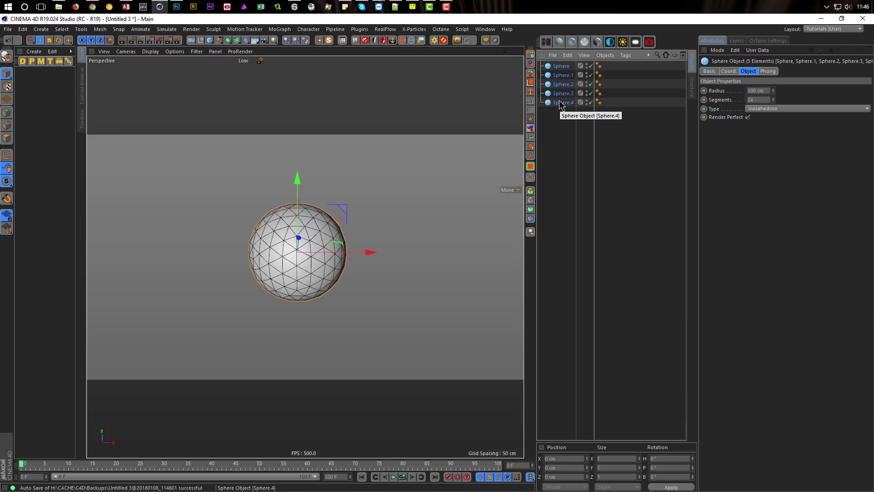
pyautogui.click(246, 40)
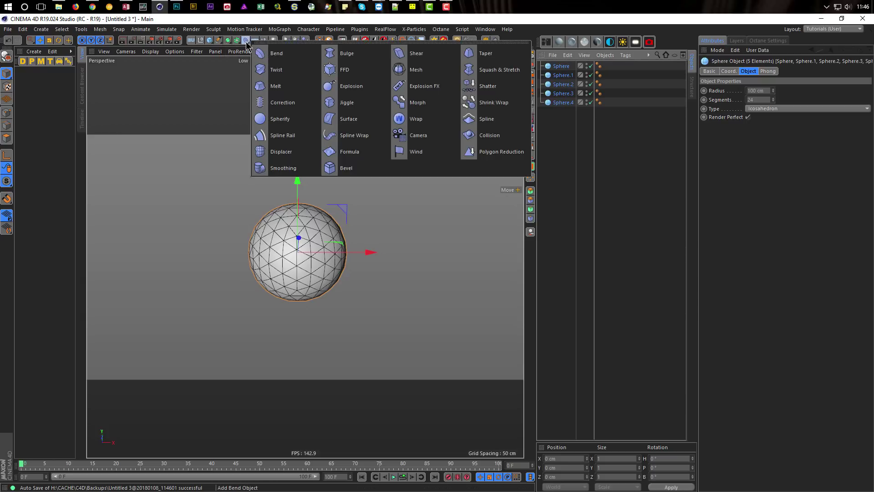
pyautogui.click(611, 26)
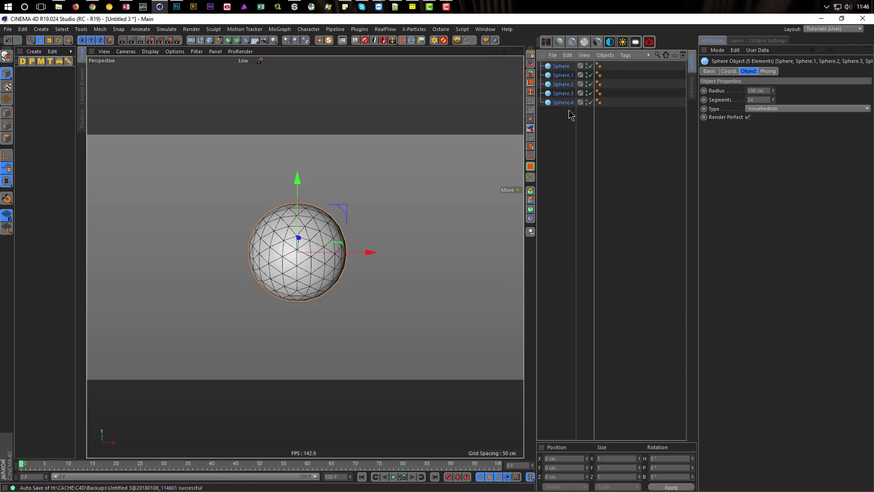
pyautogui.press('c')
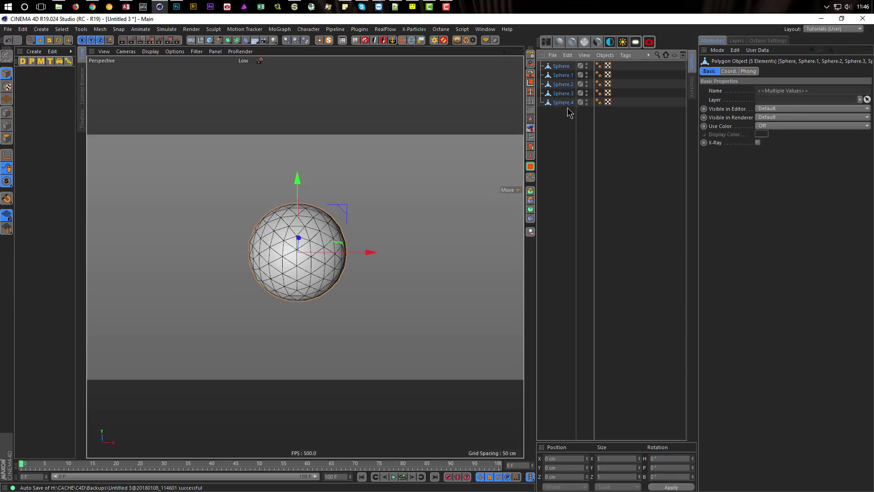
# Add a Vibrate tag to all five spheres
pyautogui.rightClick(563, 67)
pyautogui.moveTo(592, 70)
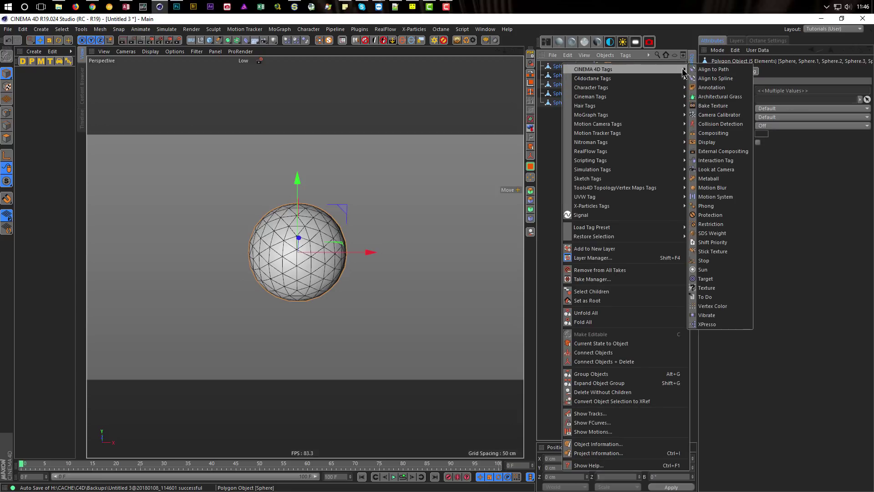
pyautogui.click(710, 315)
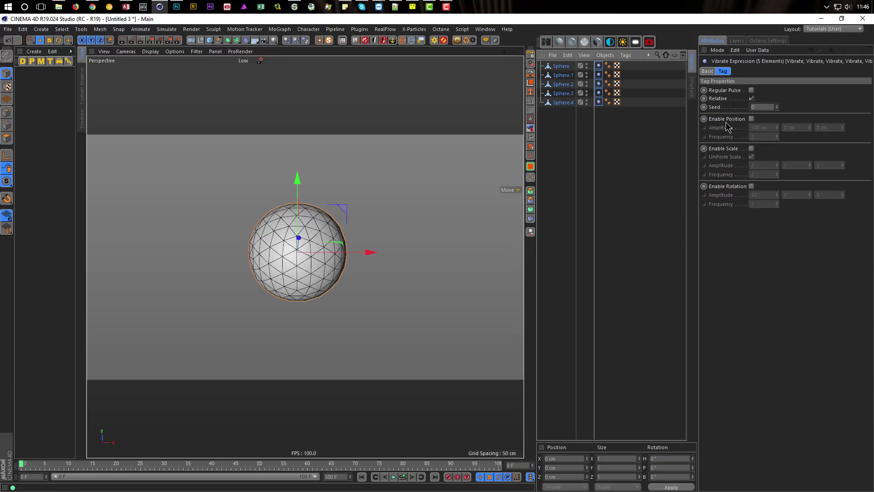
# Enable position vibration with 500 cm amplitude on X, Y and Z
pyautogui.click(751, 120)
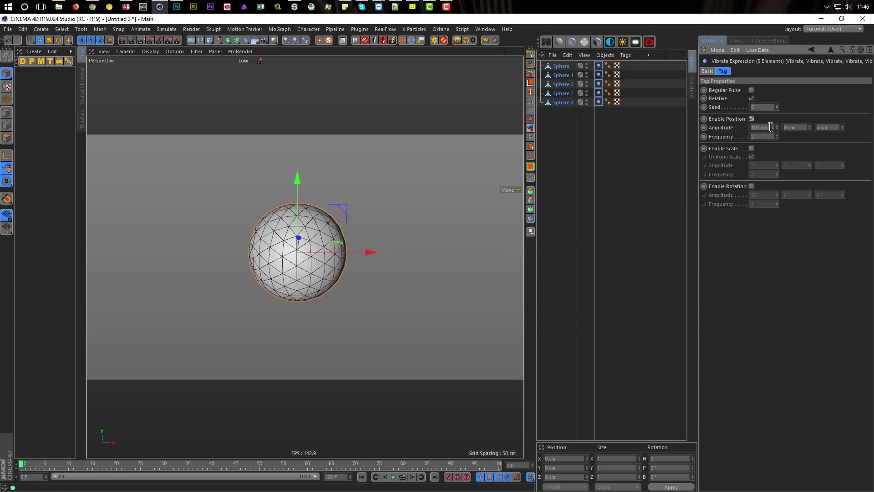
pyautogui.write('500')
pyautogui.press('Tab')
pyautogui.write('500')
pyautogui.press('Tab')
pyautogui.write('500')
pyautogui.press('Tab')
# Preview the vibration, then change the Vibrate Frequency to 0.5
pyautogui.click(403, 478)
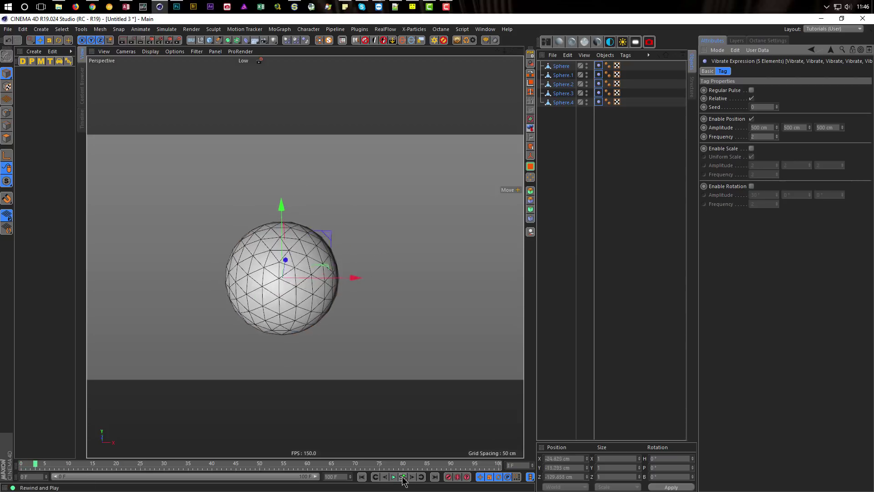
pyautogui.click(403, 478)
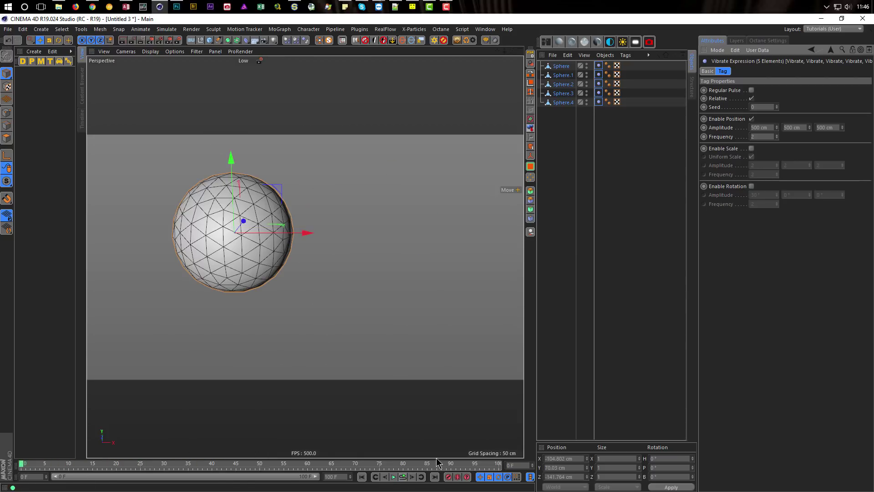
pyautogui.click(769, 136)
pyautogui.press('BackSpace')
# Enter num*1 as Seed so each tag differs, checking Sphere.3 and Sphere.4
pyautogui.click(770, 106)
pyautogui.write('num*1')
pyautogui.press('Return')
pyautogui.click(597, 67)
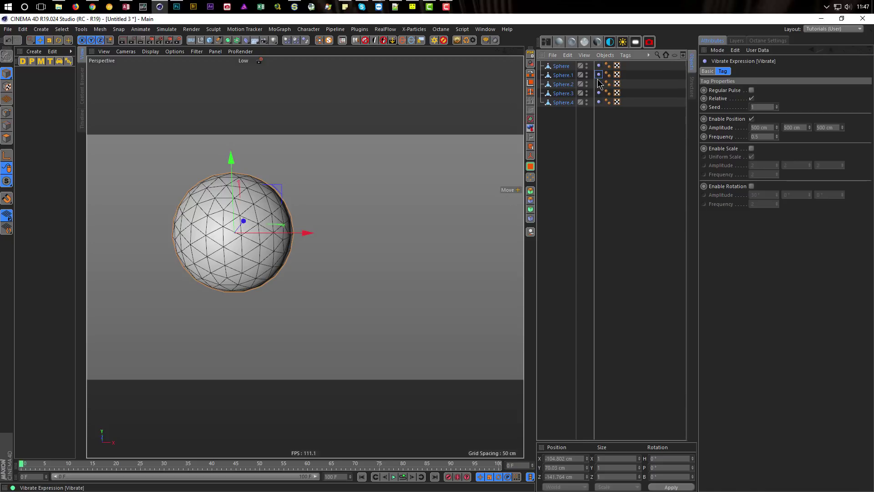
pyautogui.click(599, 93)
pyautogui.click(599, 102)
# Play the animation to watch the spheres wander apart, then stop at the start
pyautogui.click(404, 478)
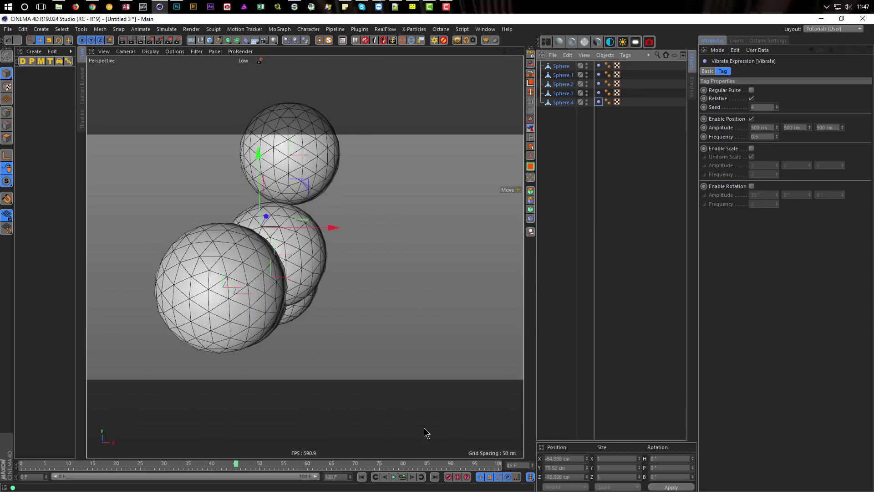
pyautogui.scroll(-5, 375, 286)
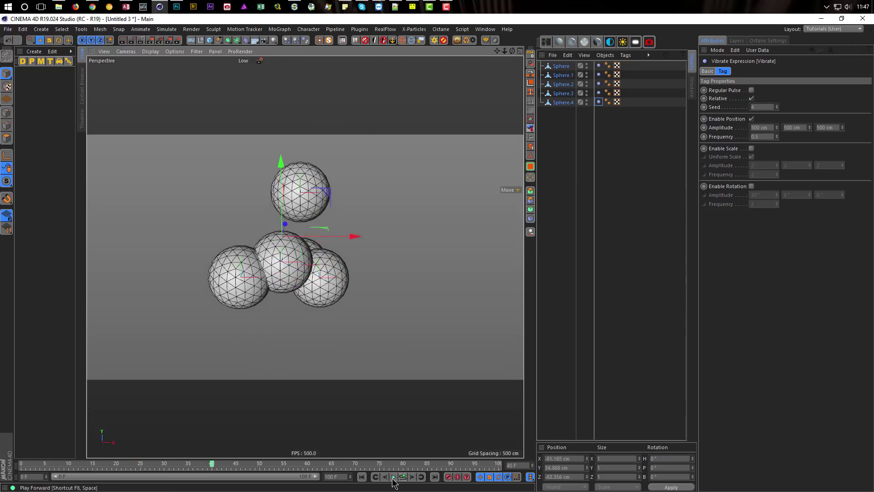
pyautogui.click(22, 463)
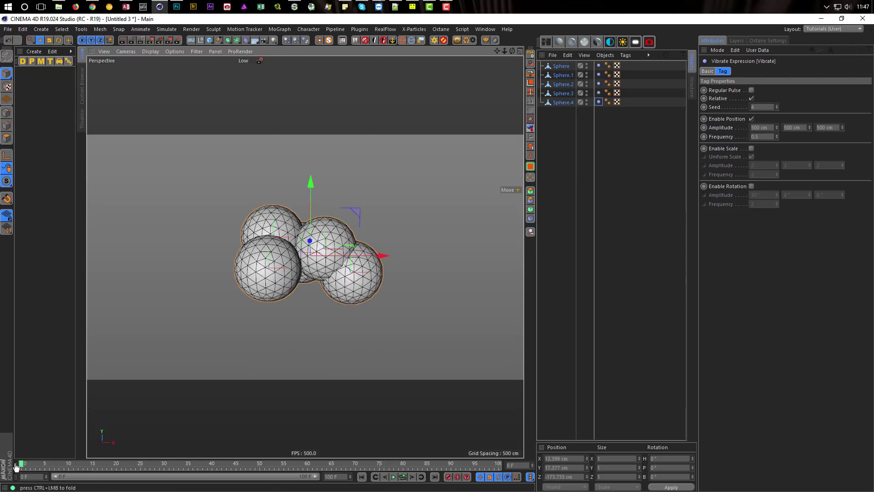
# Scrub to a new arrangement, delete all five Vibrate tags, and return to frame 0
pyautogui.moveTo(26, 464); pyautogui.dragTo(193, 473)
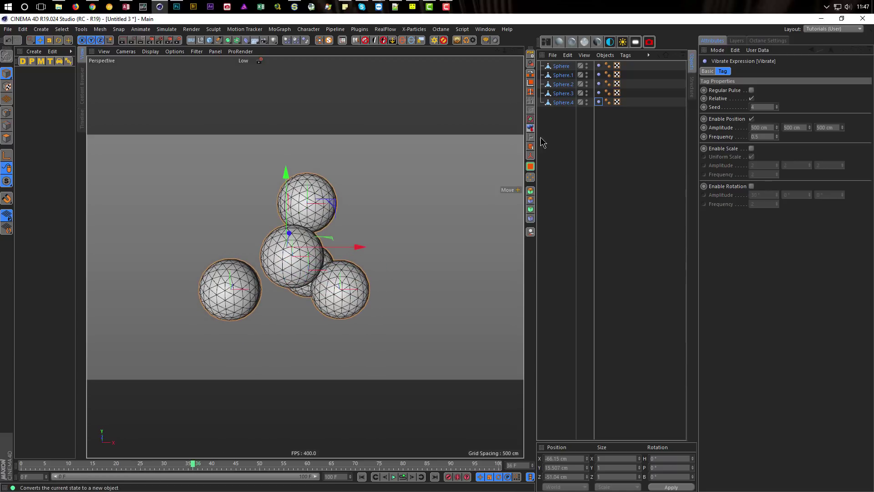
pyautogui.moveTo(596, 62); pyautogui.dragTo(595, 146)
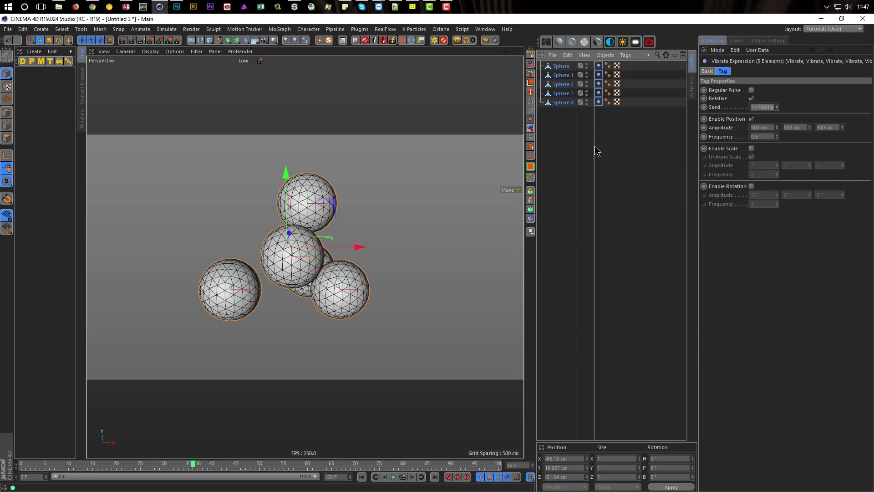
pyautogui.press('Delete')
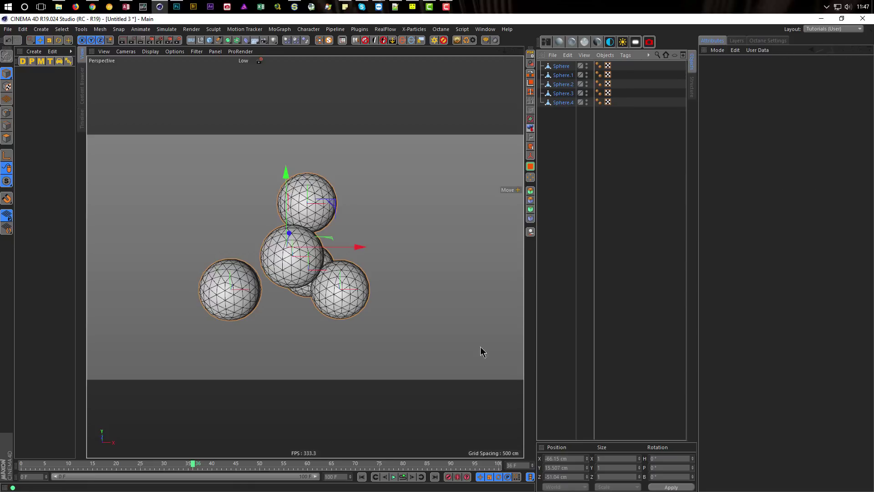
pyautogui.click(361, 477)
pyautogui.keyDown('alt'); pyautogui.moveTo(274, 235); pyautogui.dragTo(282, 244); pyautogui.keyUp('alt')
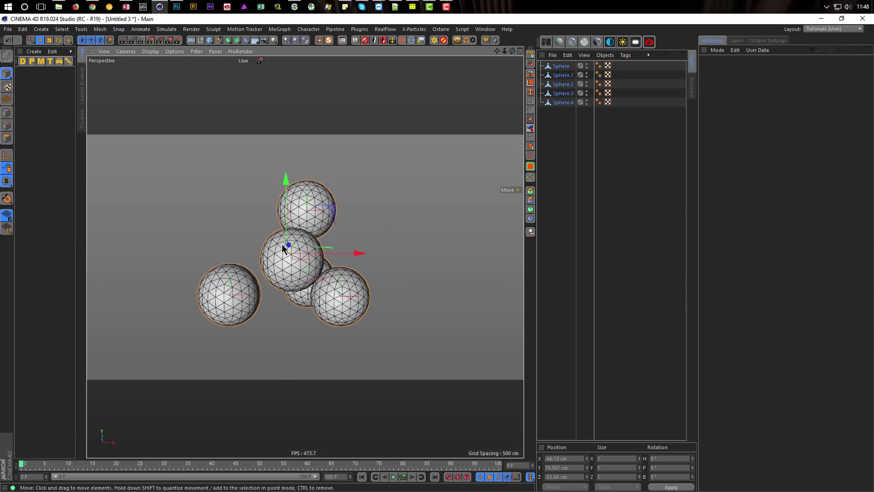
pyautogui.scroll(2, 282, 244)
pyautogui.keyDown('alt'); pyautogui.moveTo(324, 264); pyautogui.dragTo(339, 258, button='middle'); pyautogui.keyUp('alt')
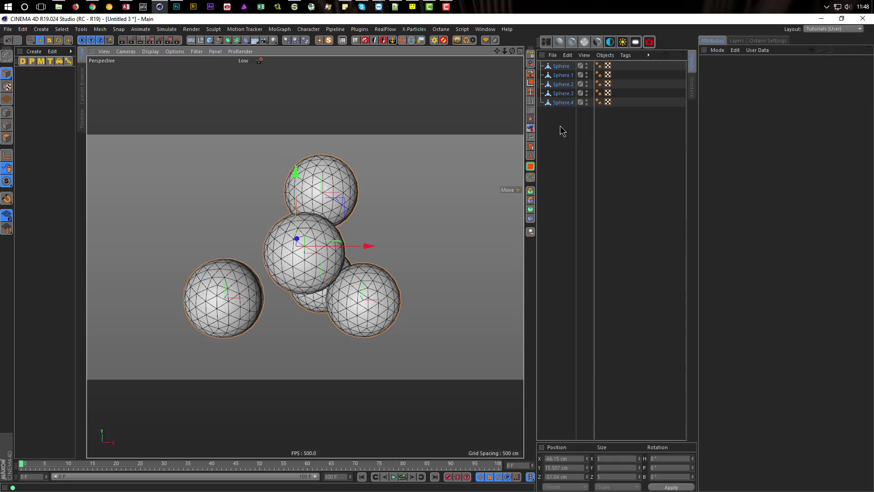
pyautogui.scroll(-2, 310, 276)
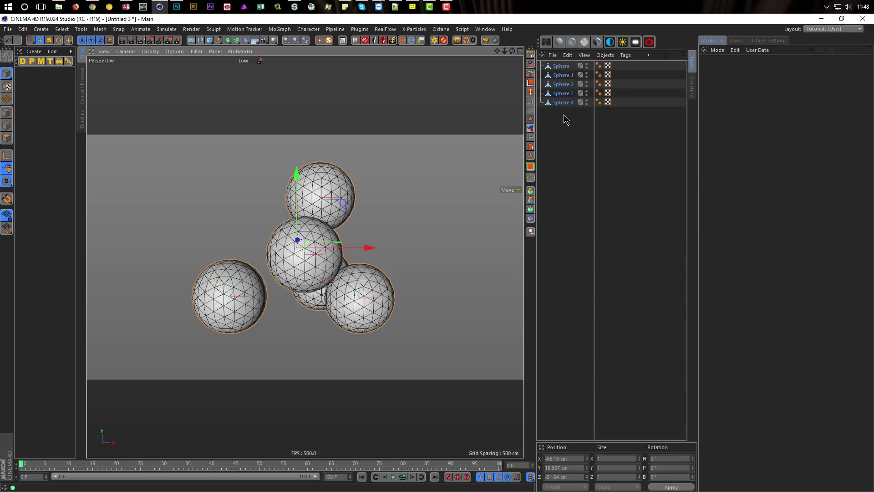
# Add a Rigid Body dynamics tag to all five spheres and show Project Settings
pyautogui.rightClick(563, 69)
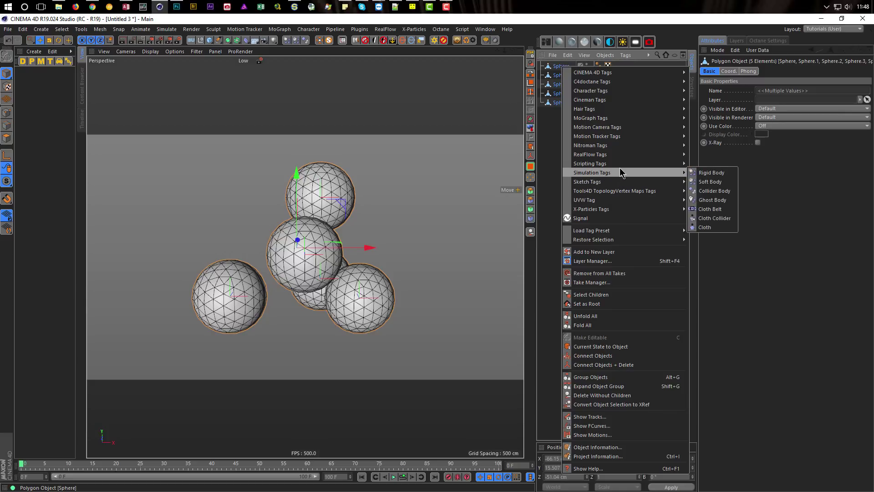
pyautogui.moveTo(624, 174)
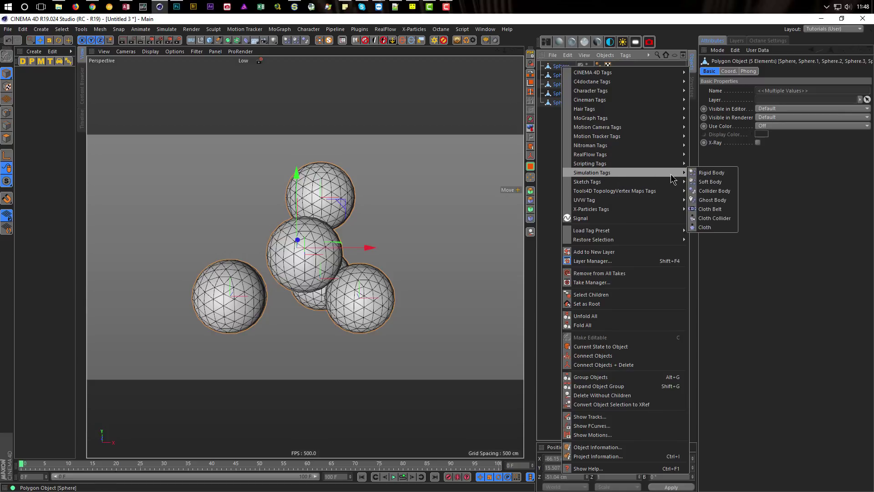
pyautogui.click(712, 173)
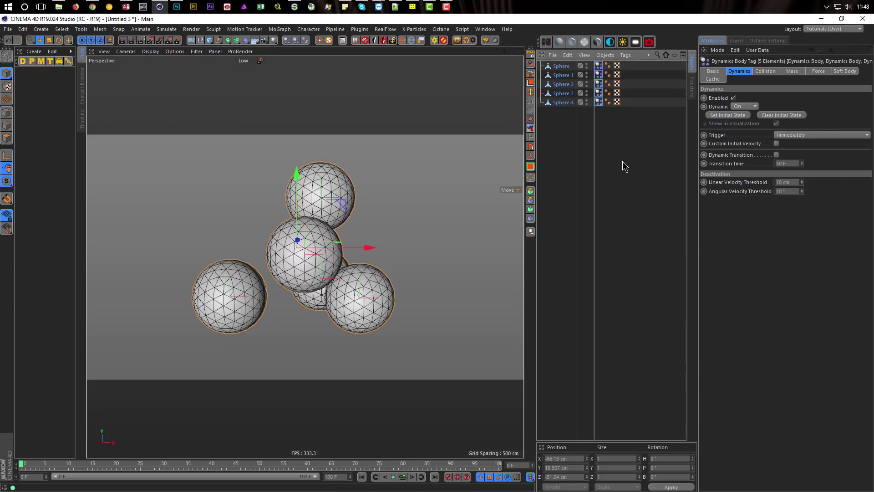
pyautogui.hotkey('ctrl', 'd')
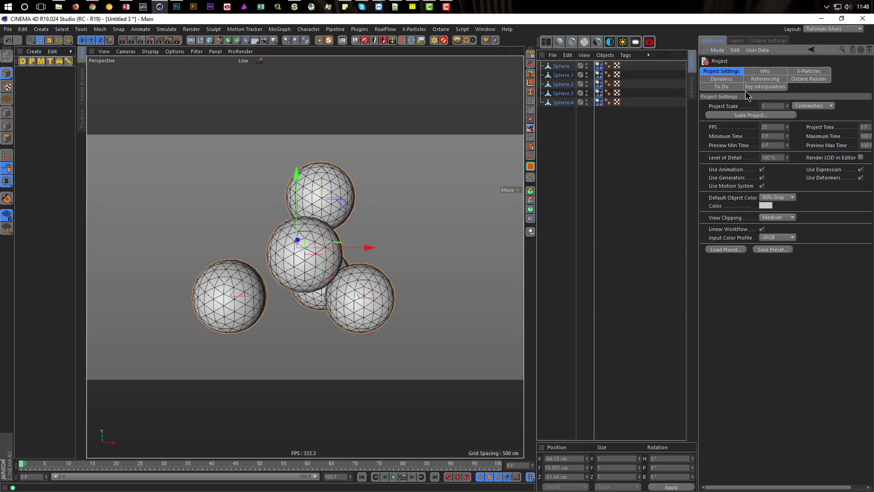
# Set Dynamics gravity to 0 cm in Project Settings
pyautogui.click(725, 80)
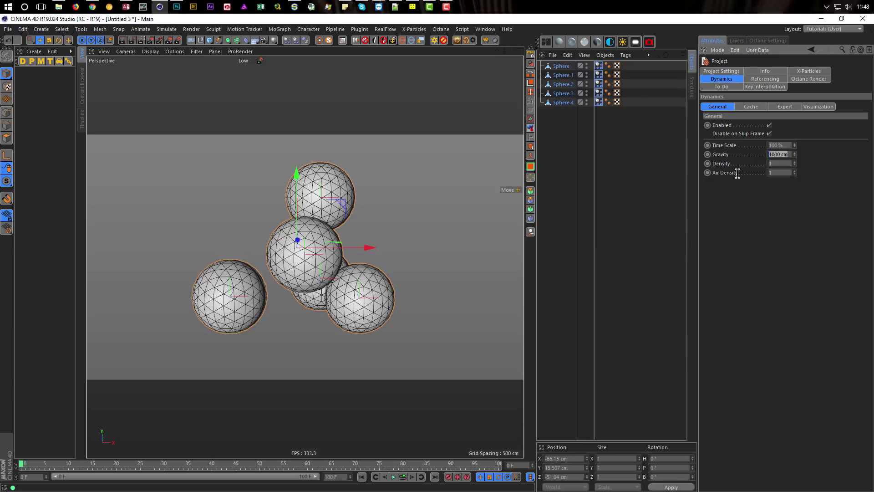
pyautogui.write('0')
pyautogui.press('Return')
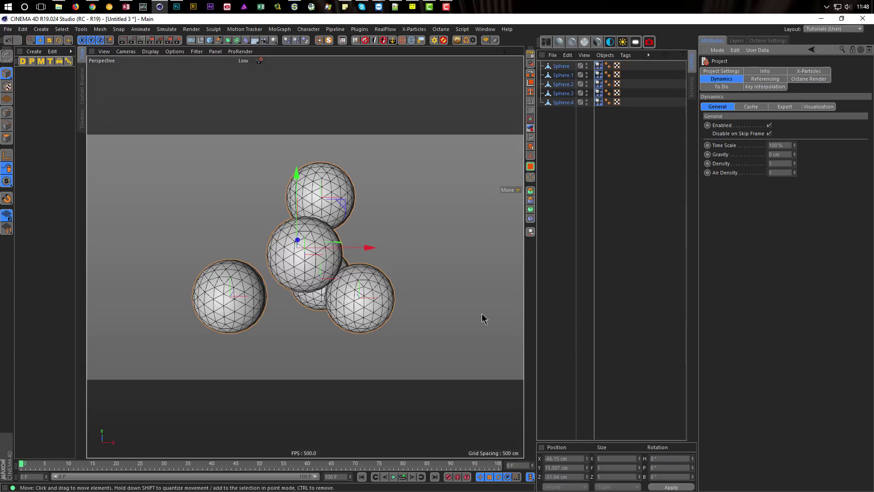
# Play and rewind the simulation, then orbit around the sphere cluster
pyautogui.click(401, 477)
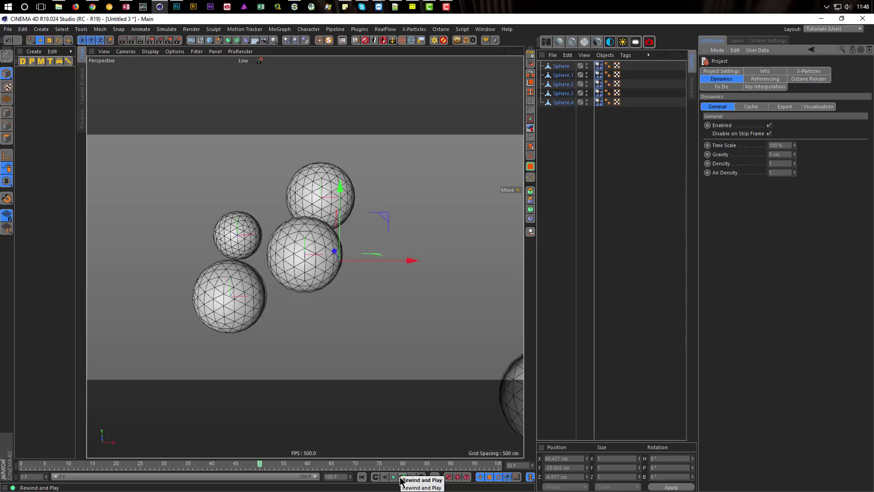
pyautogui.click(400, 477)
pyautogui.keyDown('alt'); pyautogui.moveTo(357, 299); pyautogui.dragTo(518, 282); pyautogui.keyUp('alt')
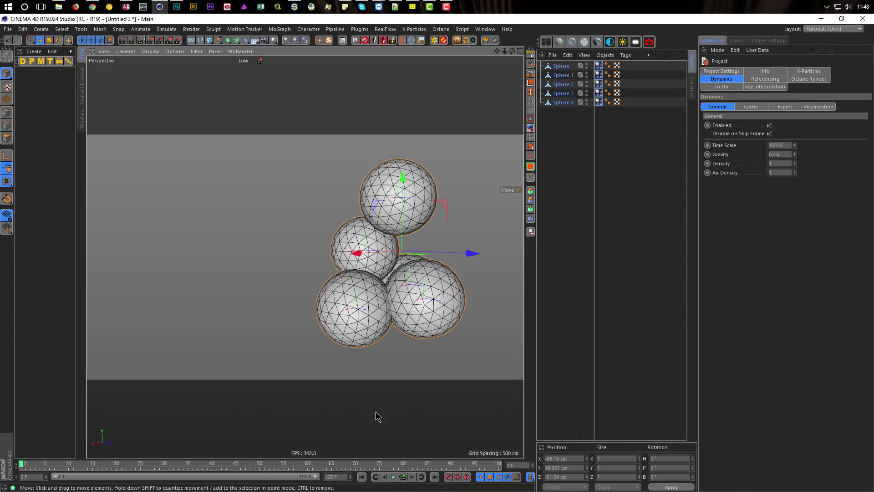
pyautogui.keyDown('alt'); pyautogui.moveTo(346, 318); pyautogui.dragTo(214, 230); pyautogui.keyUp('alt')
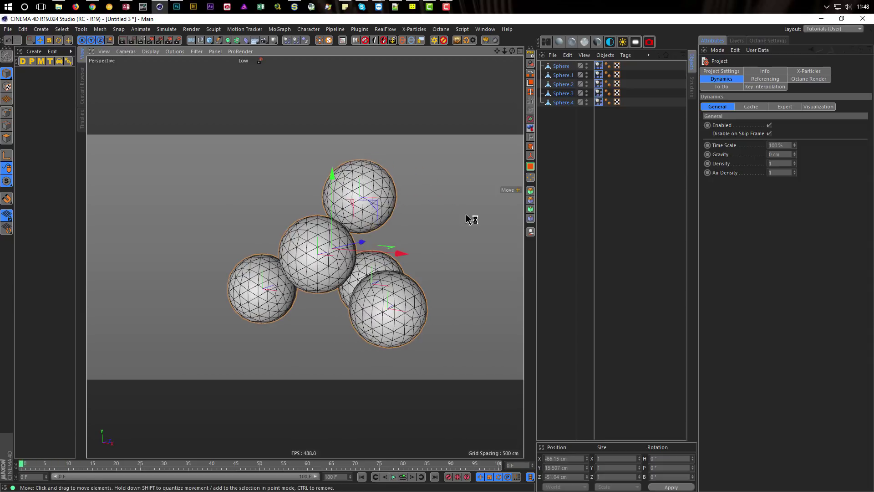
# Set collision Shape to Off on all five spheres' dynamics body tags, then replay and rewind the simulation
pyautogui.click(599, 66)
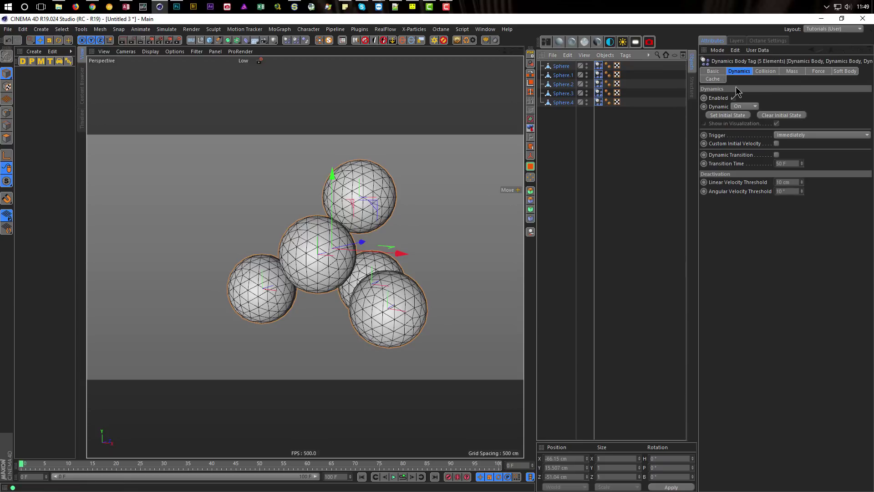
pyautogui.click(764, 71)
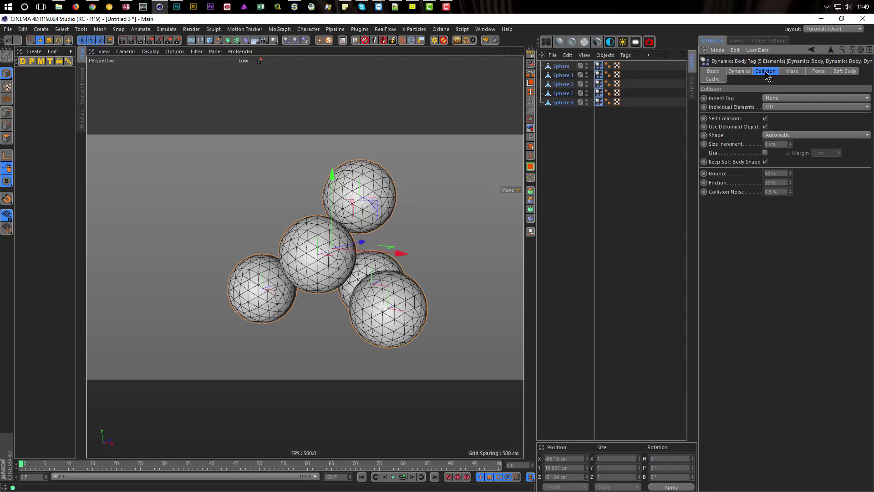
pyautogui.click(770, 135)
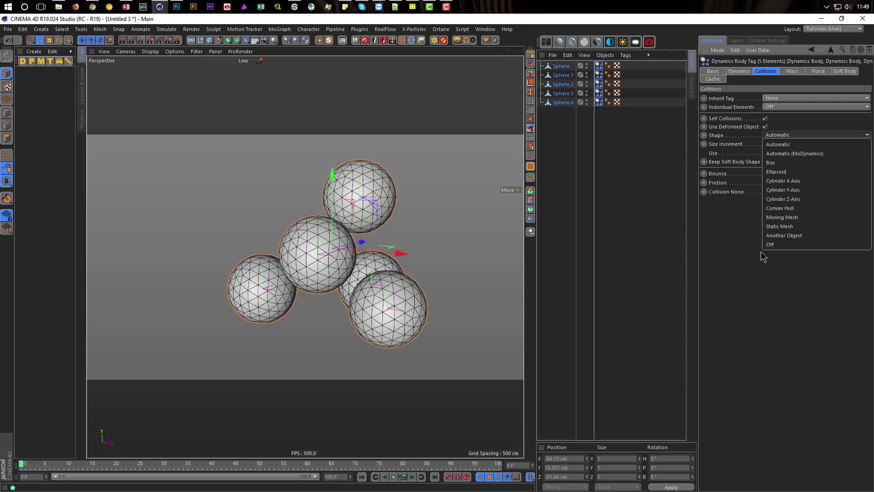
pyautogui.click(778, 245)
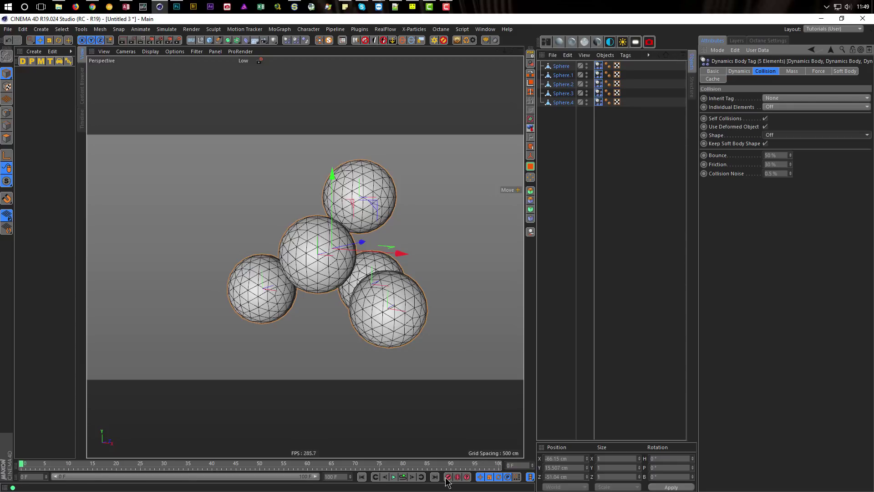
pyautogui.click(402, 477)
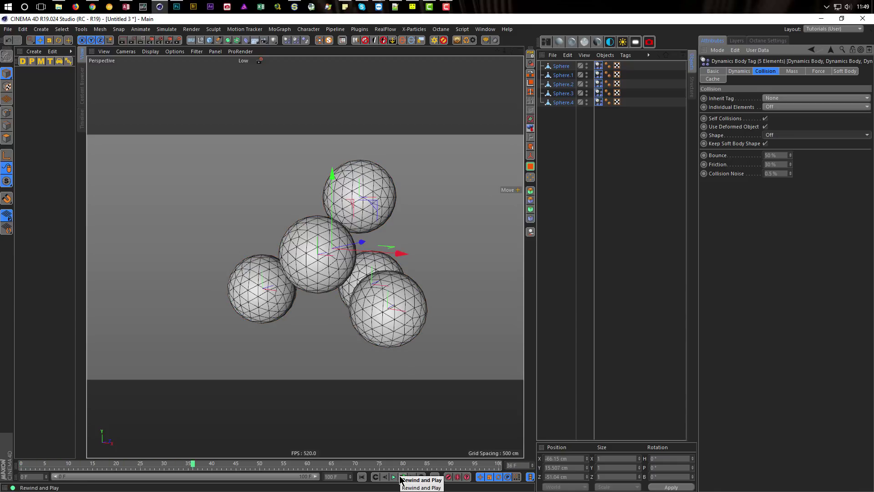
pyautogui.click(402, 477)
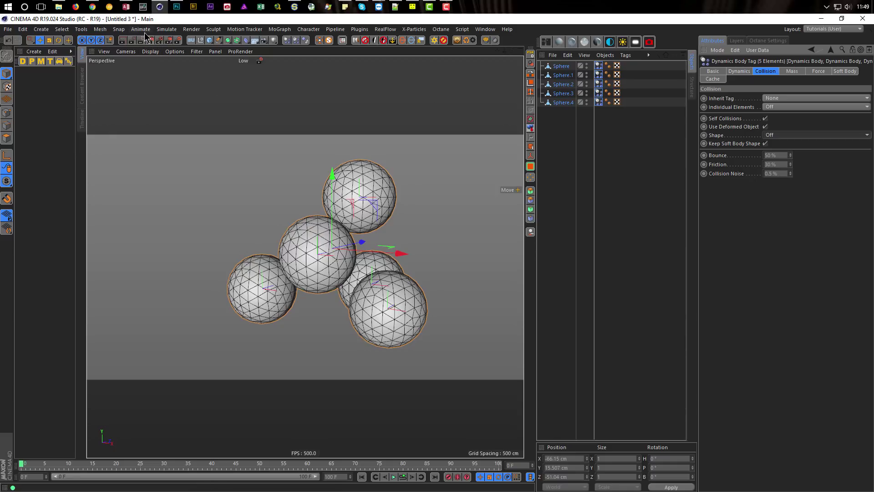
# Add a Turbulence force with 50 cm strength and 100% scale, and preview the simulation
pyautogui.click(164, 30)
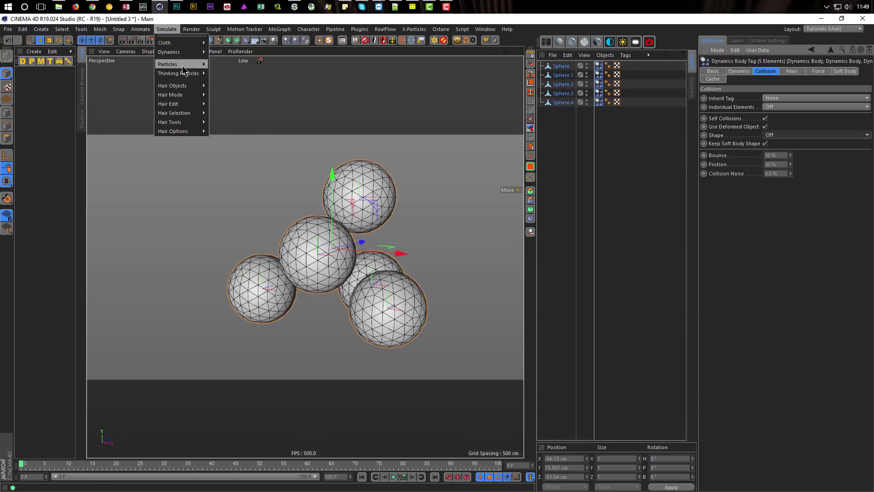
pyautogui.moveTo(182, 64)
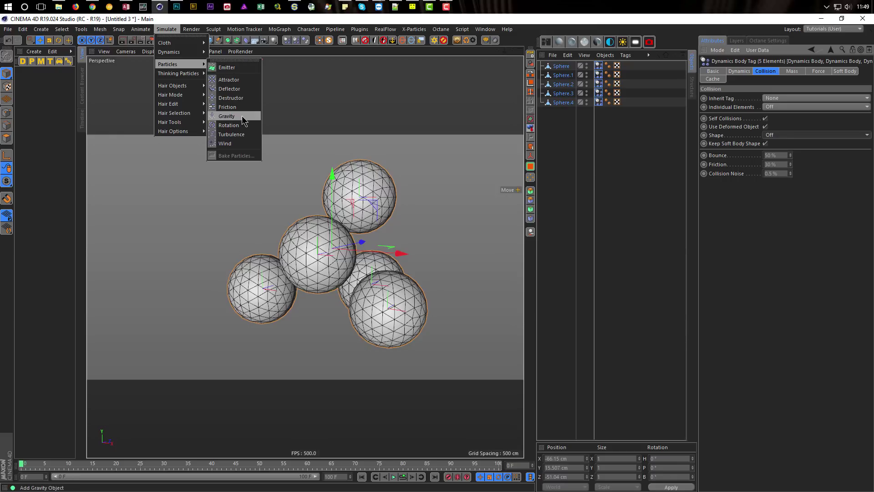
pyautogui.click(232, 134)
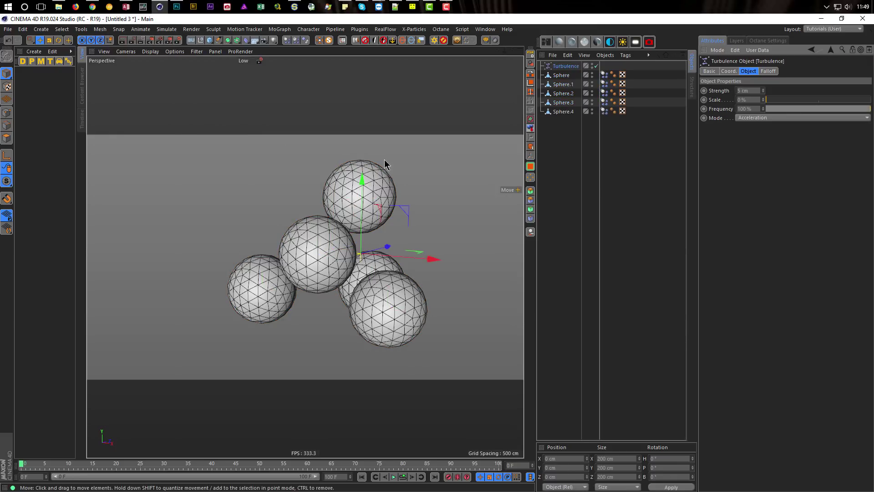
pyautogui.click(404, 477)
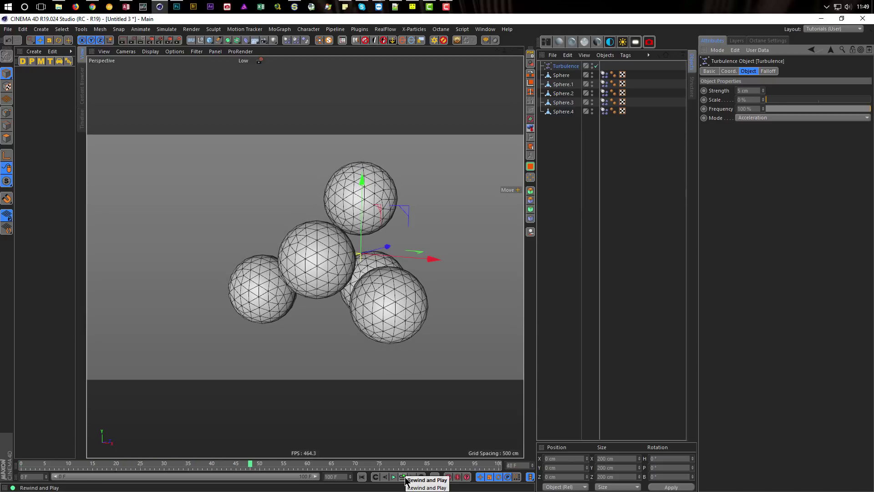
pyautogui.click(404, 477)
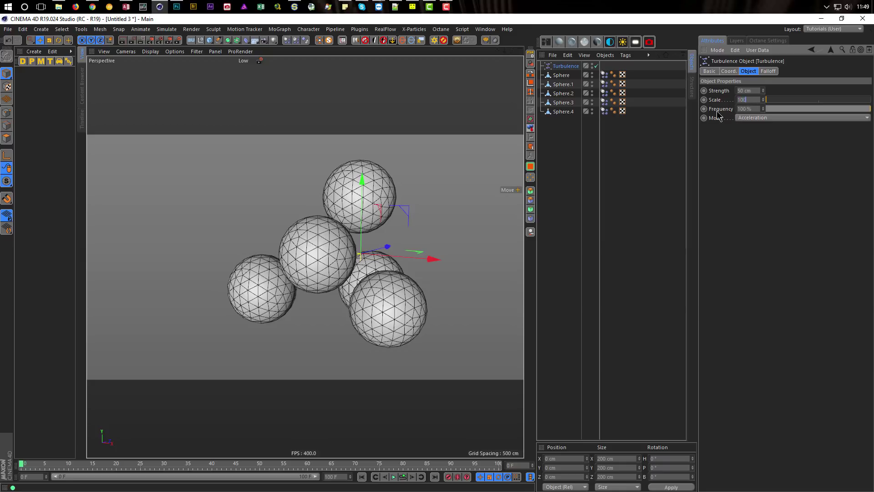
pyautogui.click(405, 477)
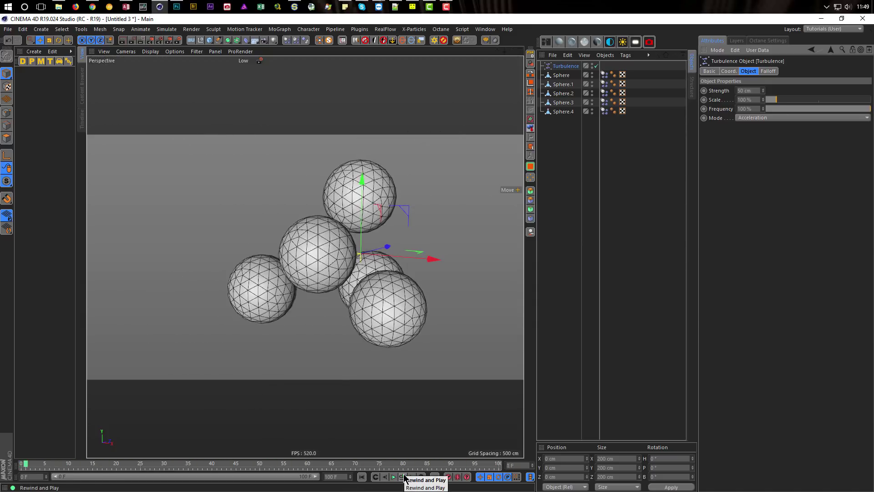
pyautogui.click(404, 477)
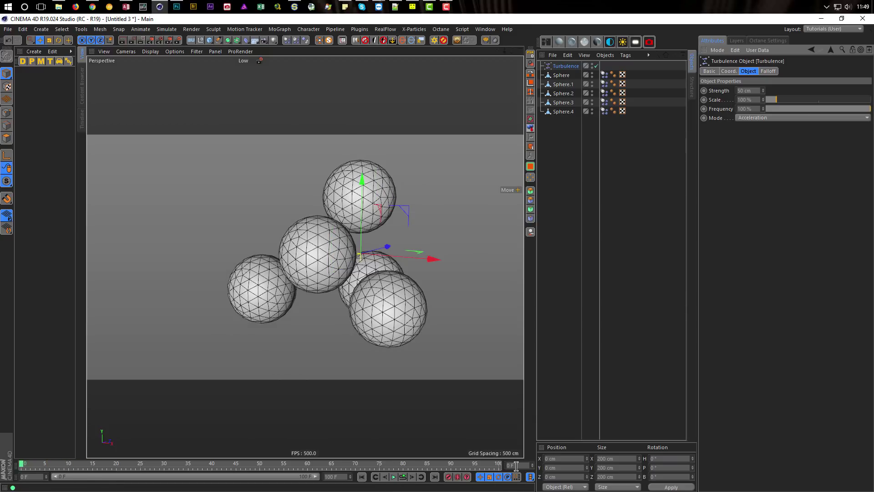
# Extend the end frame and preview range to 1000 frames, then replay and rewind
pyautogui.click(346, 477)
pyautogui.write('1000')
pyautogui.press('Return')
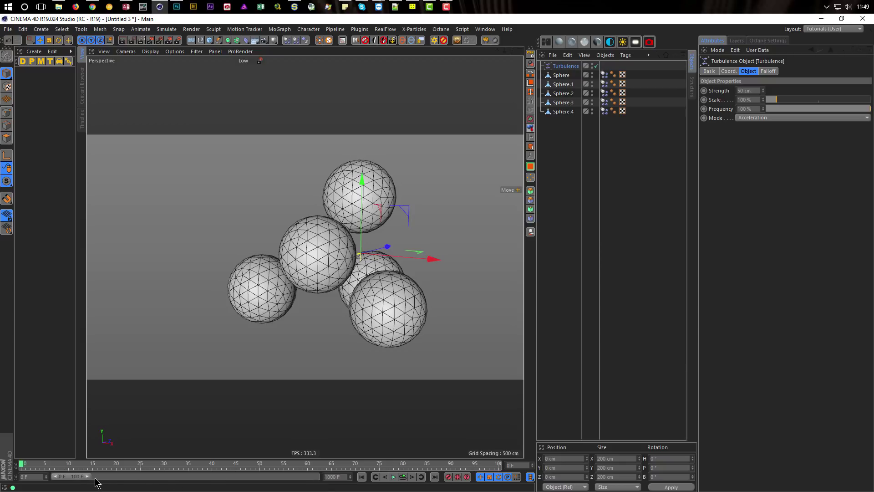
pyautogui.moveTo(87, 477); pyautogui.dragTo(316, 477)
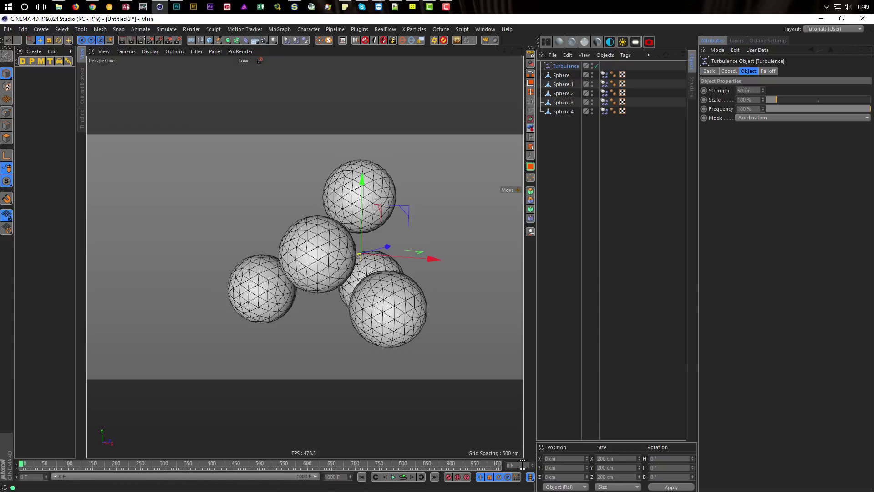
pyautogui.click(403, 477)
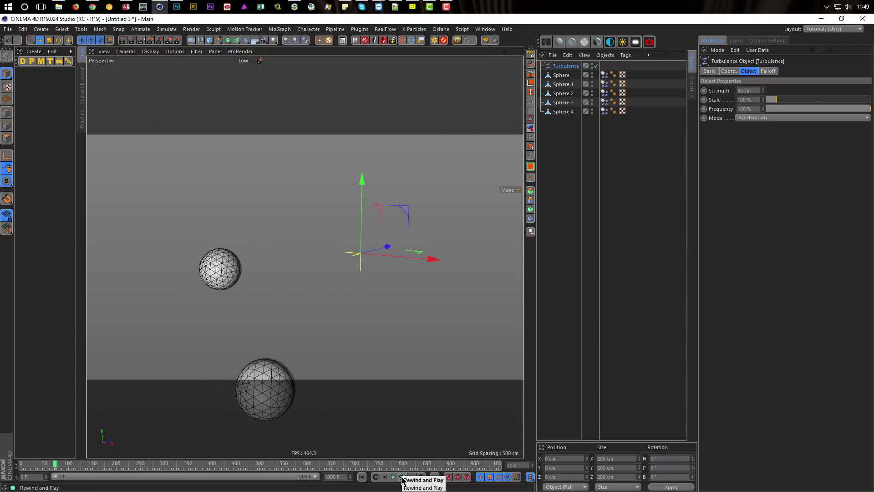
pyautogui.click(403, 476)
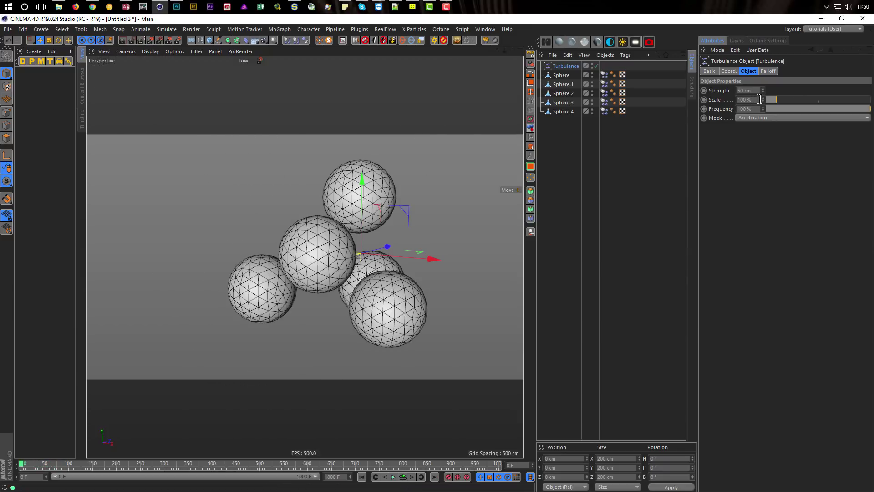
# Set Follow Position to 1 on the spheres' dynamics body tags and play the turbulence simulation
pyautogui.click(604, 74)
pyautogui.keyDown('shift'); pyautogui.click(605, 111); pyautogui.keyUp('shift')
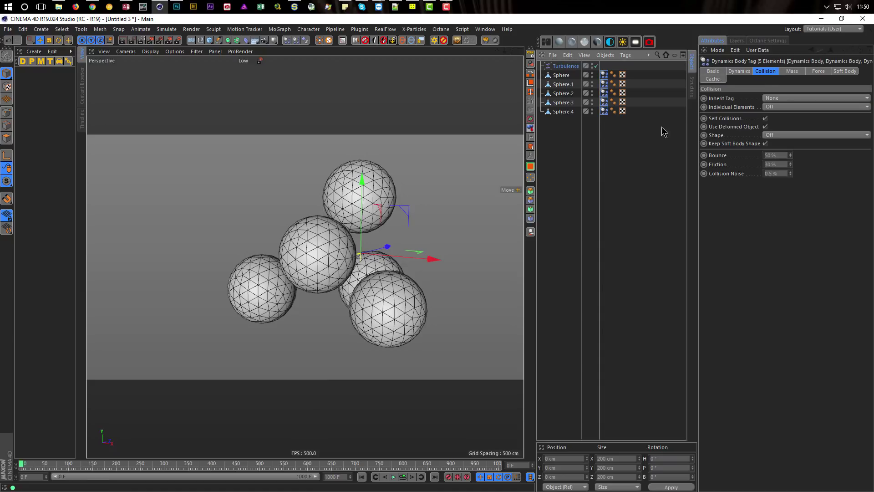
pyautogui.click(817, 71)
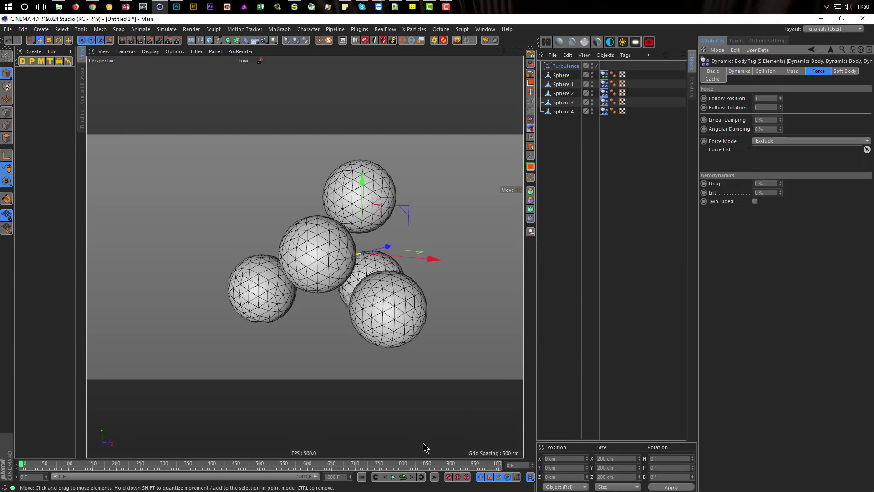
pyautogui.click(403, 477)
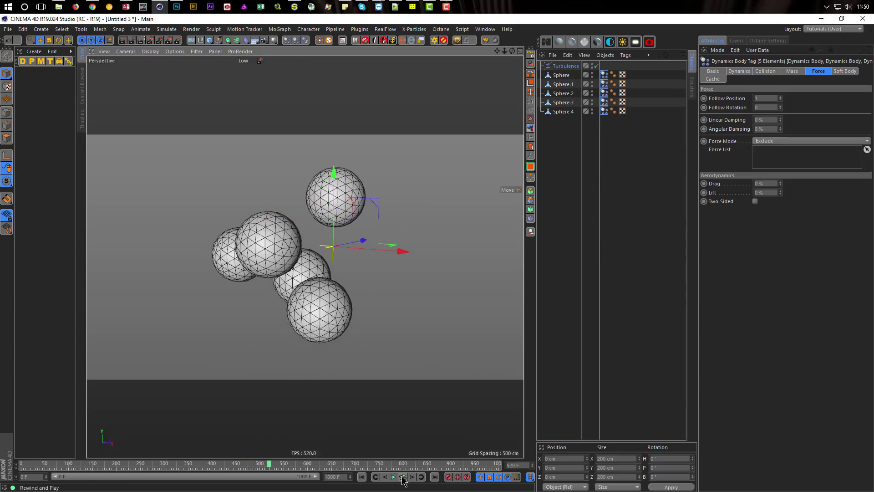
pyautogui.hotkey('shift', 'f')
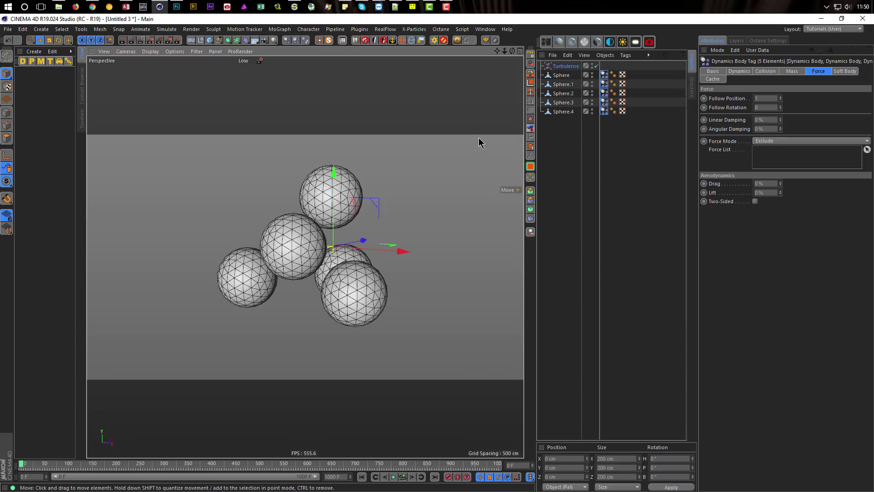
# Add a Metaball object below Turbulence and nest the five spheres inside it
pyautogui.click(236, 40)
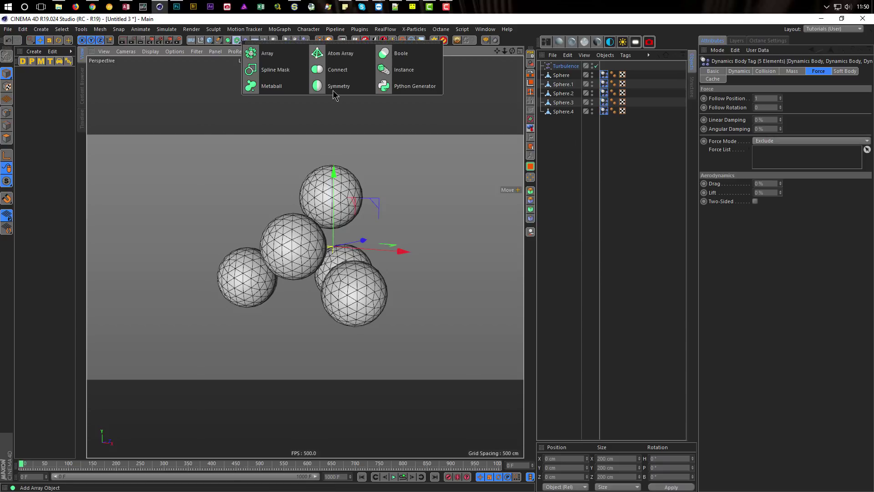
pyautogui.click(268, 86)
pyautogui.moveTo(565, 83); pyautogui.dragTo(569, 87)
pyautogui.moveTo(569, 74); pyautogui.dragTo(569, 75)
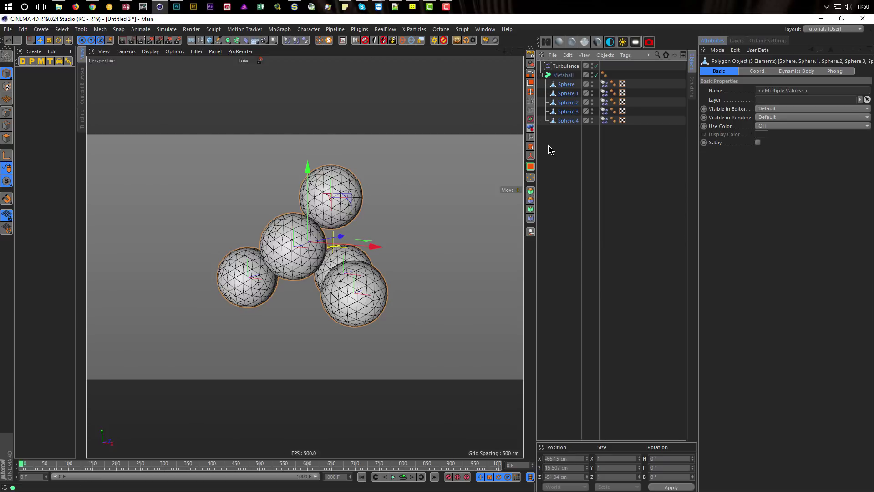
# Give all five spheres a Metaball tag with shape type Triangle
pyautogui.click(571, 138)
pyautogui.moveTo(569, 112); pyautogui.dragTo(566, 86)
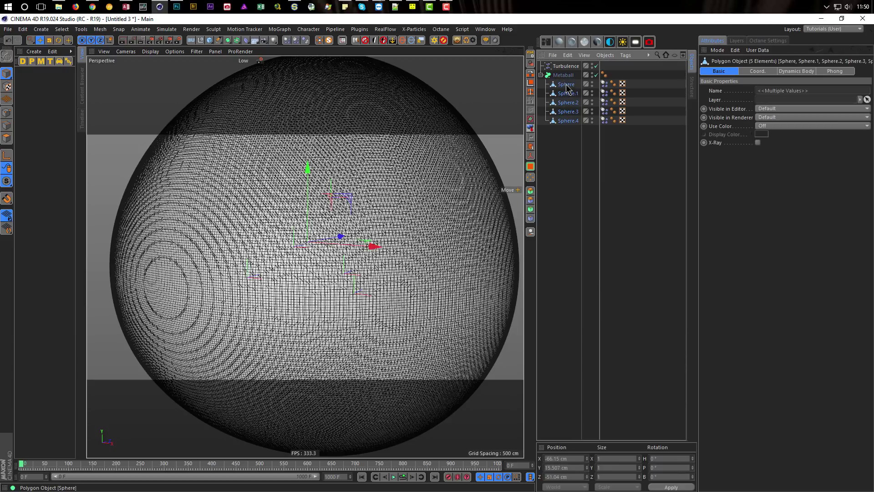
pyautogui.rightClick(567, 87)
pyautogui.moveTo(651, 90)
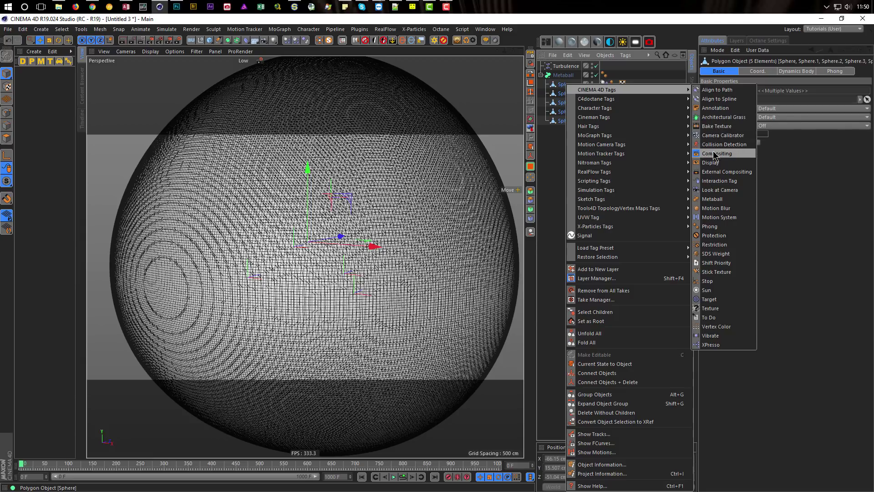
pyautogui.click(713, 199)
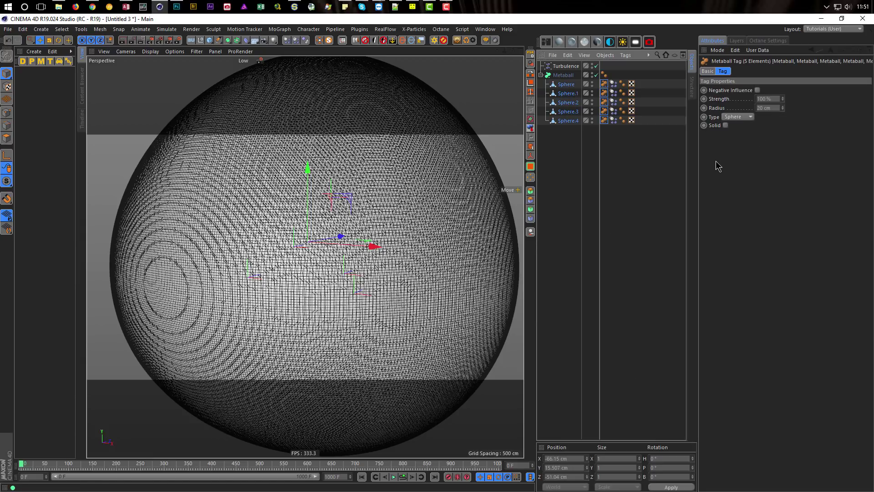
pyautogui.click(747, 117)
pyautogui.click(734, 139)
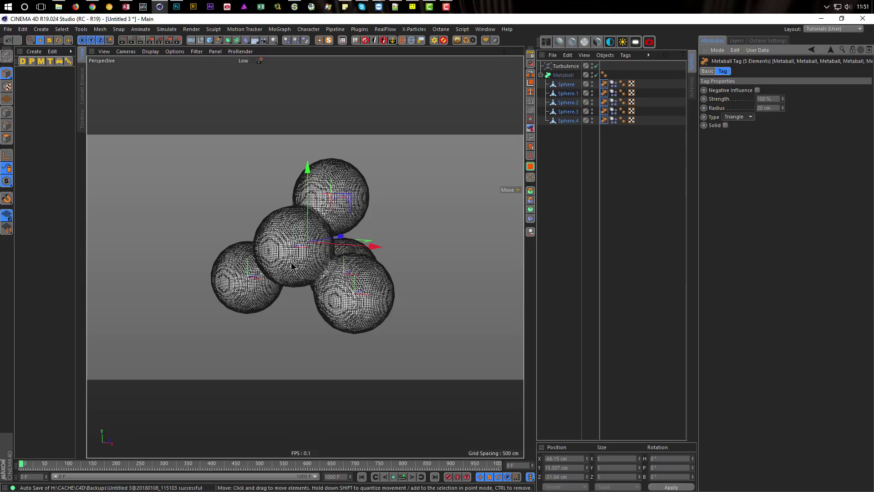
# Select the Metaball object and group it under a new Null
pyautogui.keyDown('alt'); pyautogui.moveTo(304, 250); pyautogui.dragTo(322, 271); pyautogui.keyUp('alt')
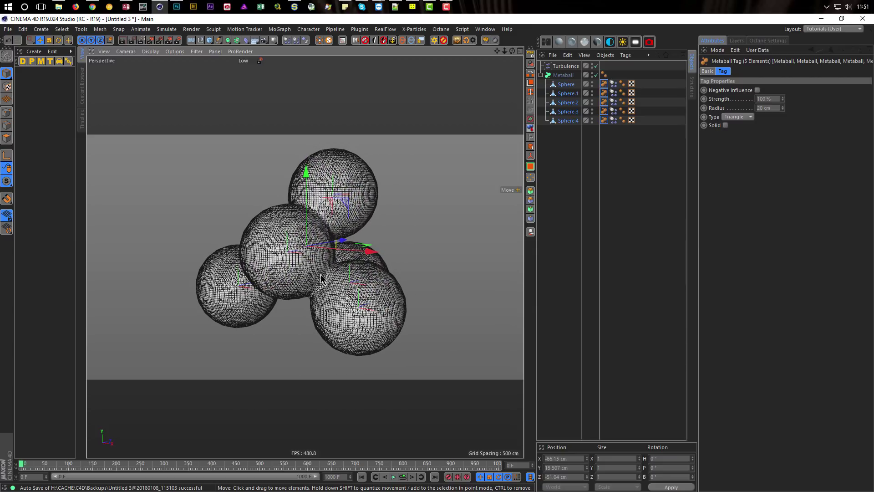
pyautogui.click(562, 76)
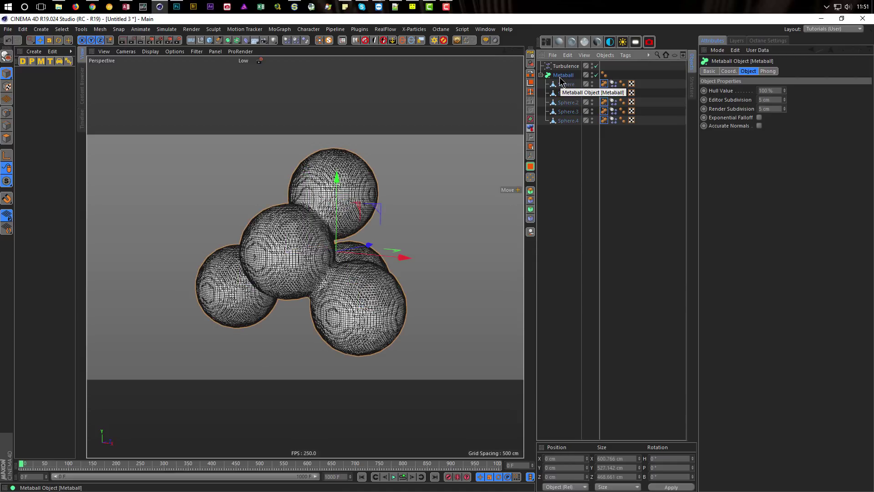
pyautogui.hotkey('alt', 'g')
# Add a Smoothing deformer inside the Null with Stiffness set to 0%
pyautogui.click(541, 75)
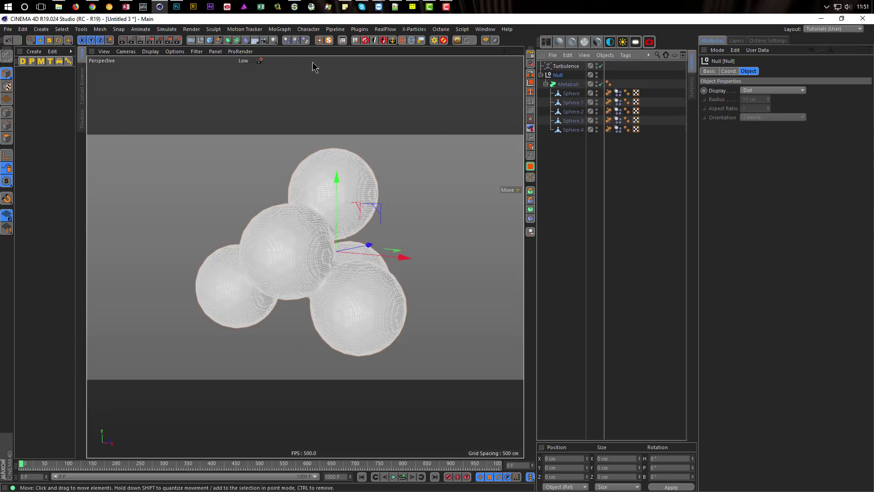
pyautogui.click(246, 41)
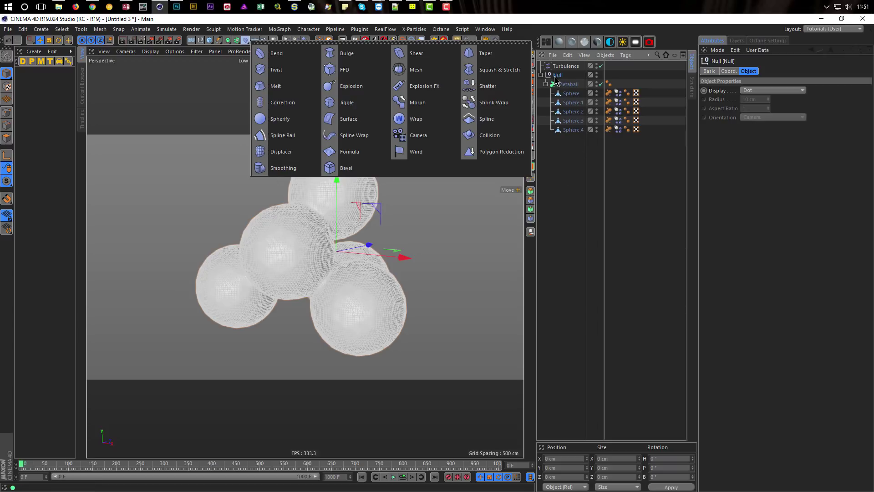
pyautogui.click(282, 175)
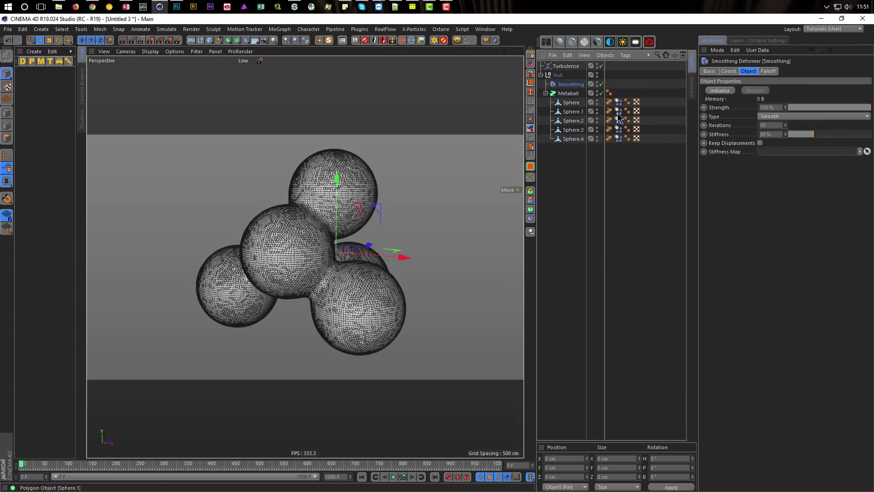
pyautogui.moveTo(805, 137); pyautogui.dragTo(746, 142)
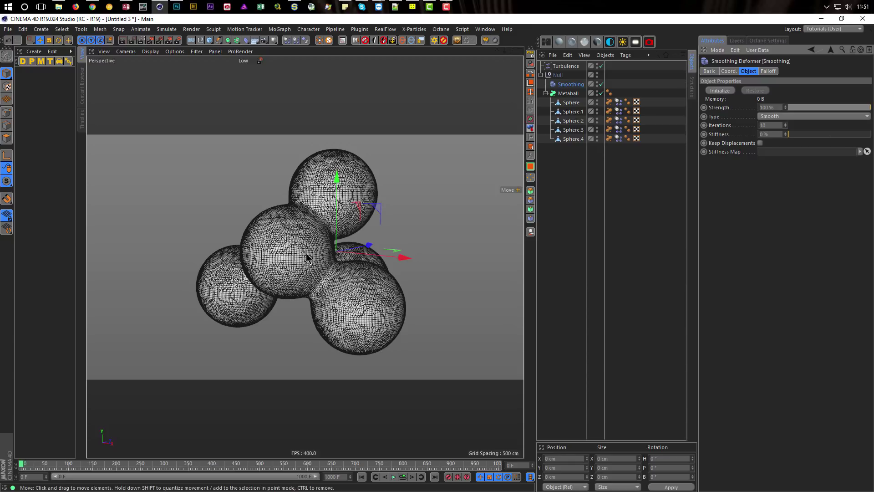
pyautogui.click(568, 93)
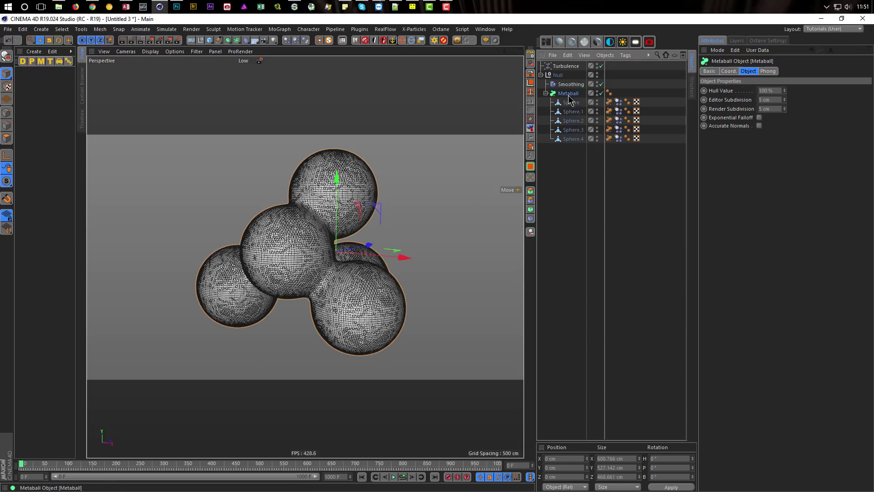
# Enter 20 cm as the Metaball's Editor Subdivision, play the blended spheres, then rewind to frame 0
pyautogui.click(768, 100)
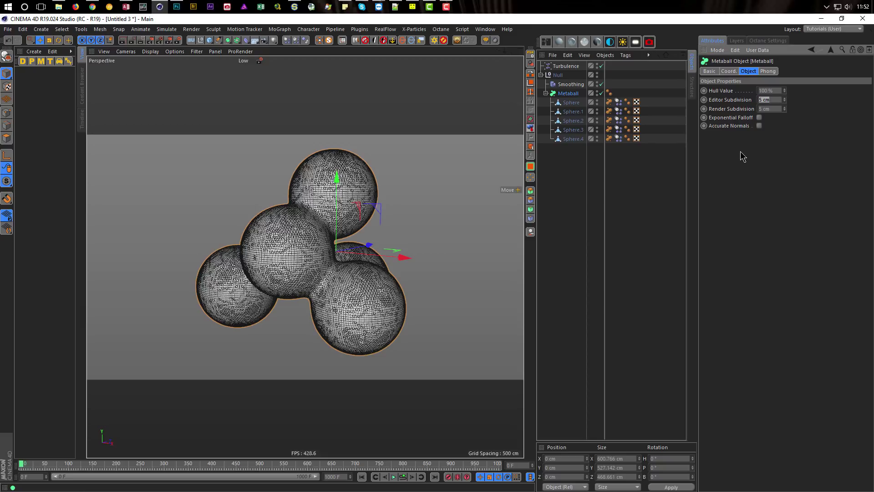
pyautogui.write('20')
pyautogui.press('Return')
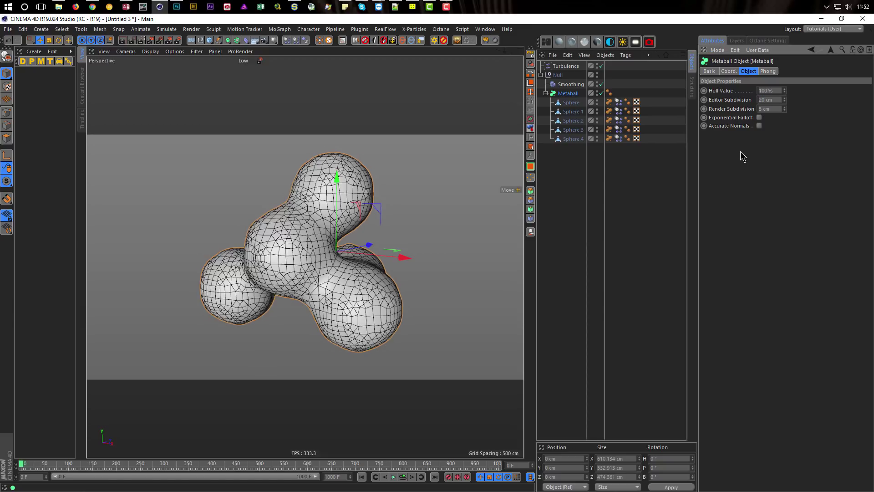
pyautogui.click(404, 478)
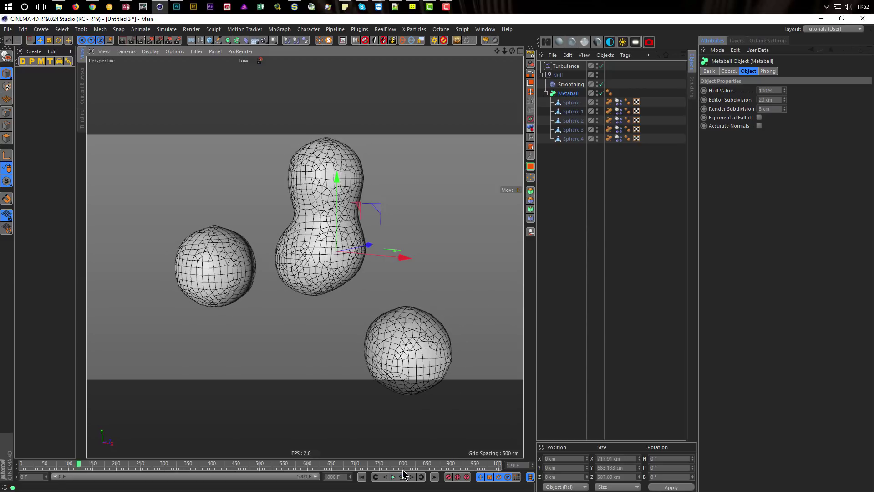
pyautogui.hotkey('shift', 'f')
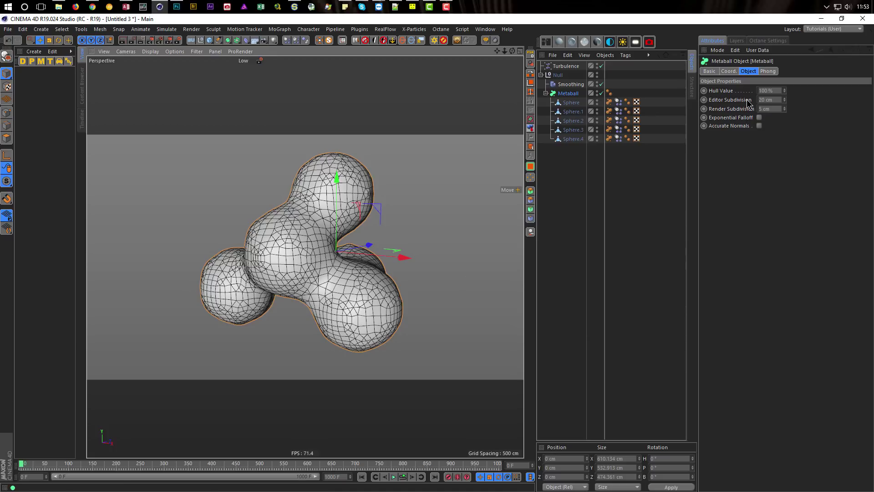
# Change the Metaball's Editor Subdivision to 5 cm
pyautogui.click(782, 98)
pyautogui.write('5')
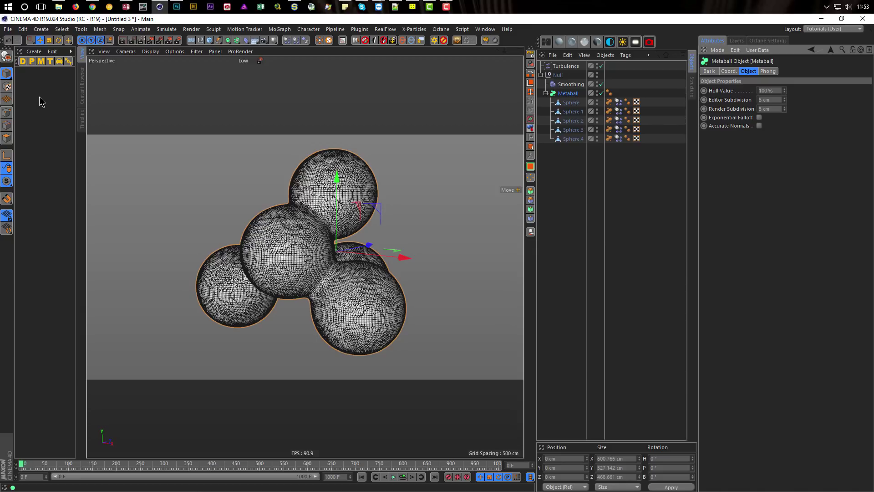
# Load the Glossy Plastic preset twice and open the first material in the Material Editor
pyautogui.click(33, 62)
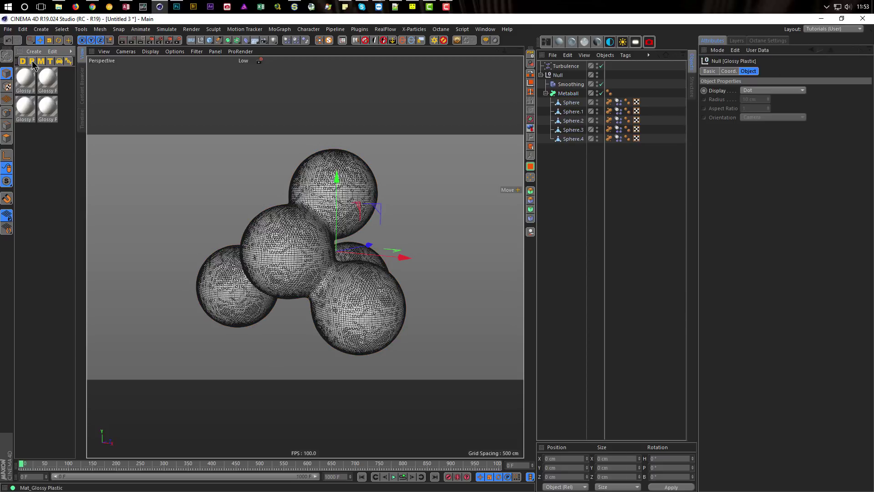
pyautogui.click(32, 63)
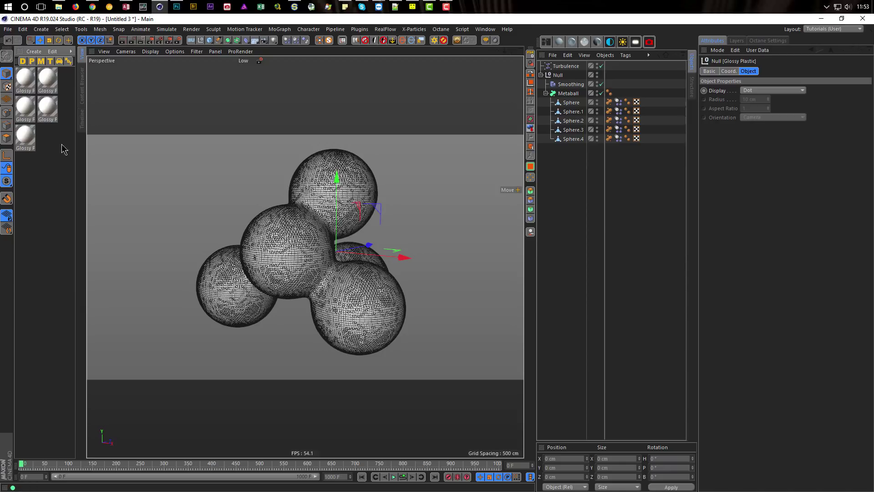
pyautogui.click(22, 82)
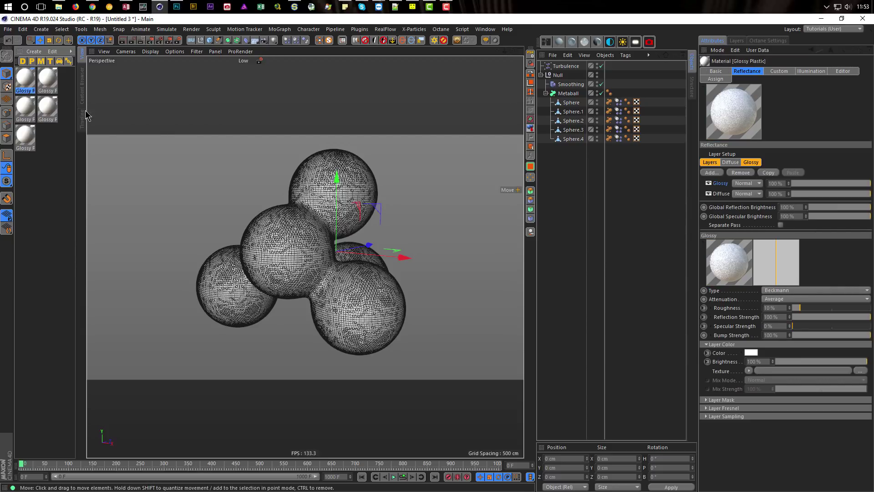
pyautogui.doubleClick(32, 82)
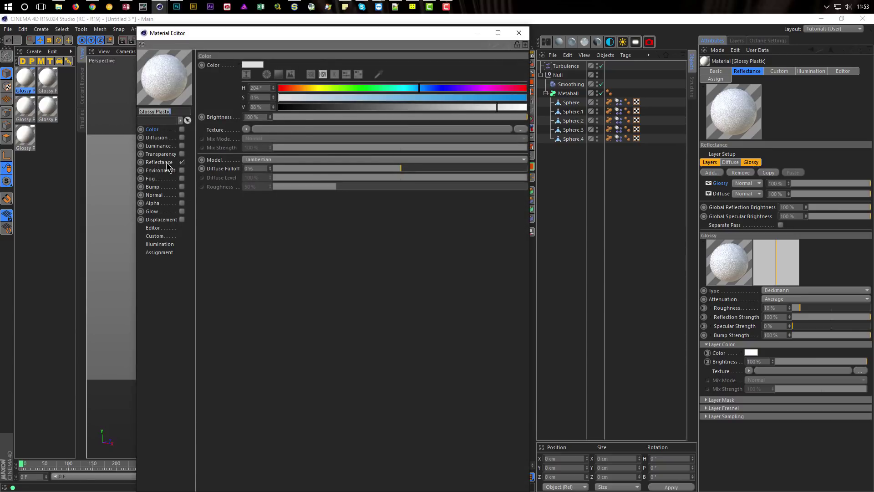
# Inspect the Reflectance Diffuse layer, toggling it off and back on
pyautogui.click(167, 163)
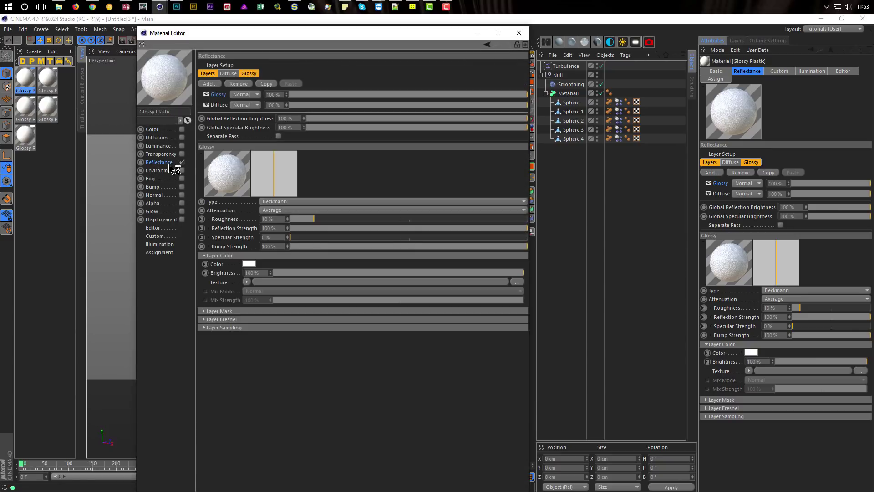
pyautogui.click(220, 105)
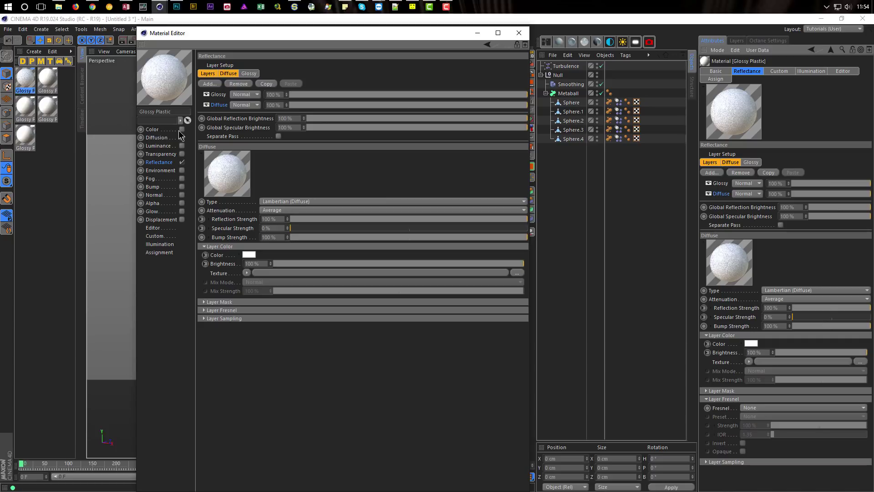
pyautogui.click(206, 105)
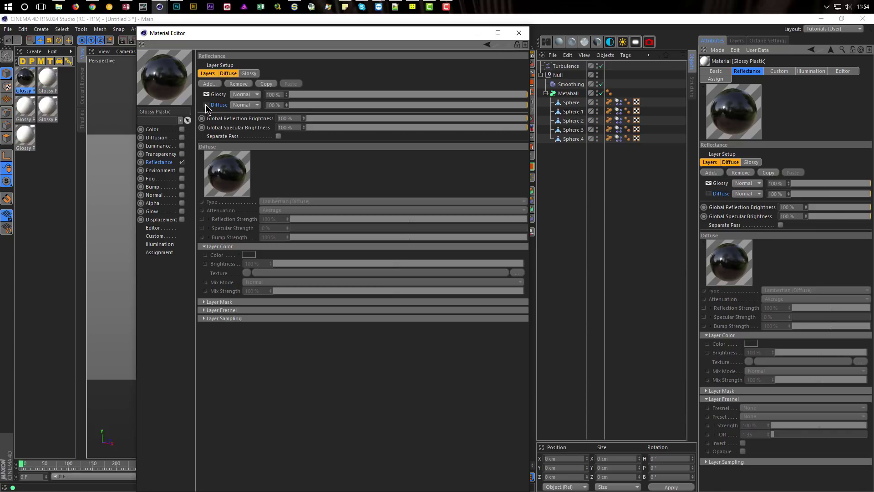
pyautogui.click(206, 105)
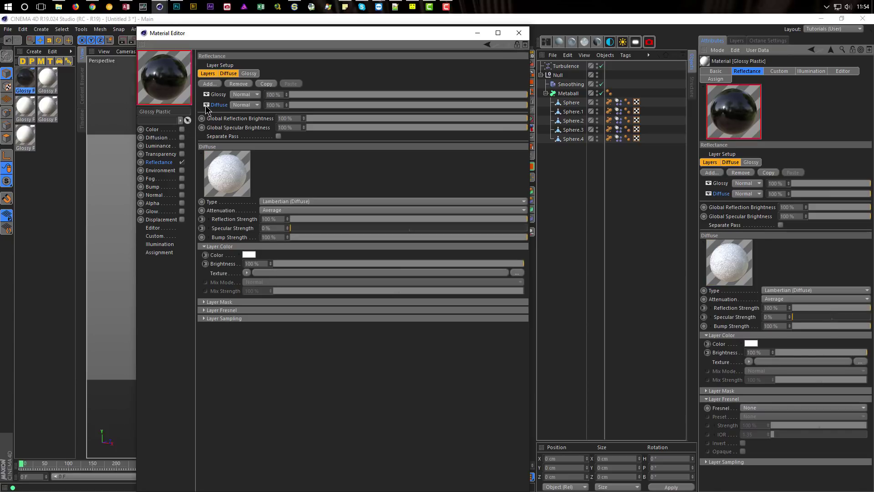
# Try a yellow Diffuse layer colour, undo it, then show the Custom channels and close the editor
pyautogui.click(248, 255)
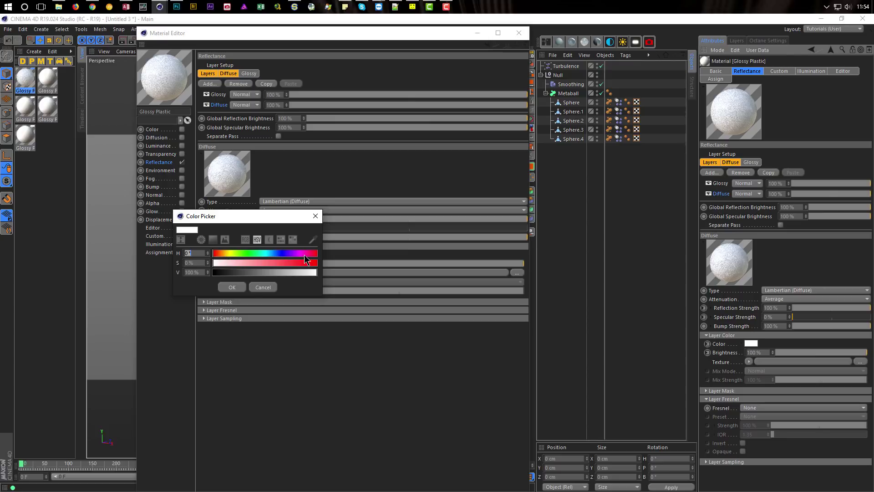
pyautogui.click(232, 252)
pyautogui.moveTo(274, 263); pyautogui.dragTo(317, 263)
pyautogui.click(232, 287)
pyautogui.hotkey('ctrl', 'z')
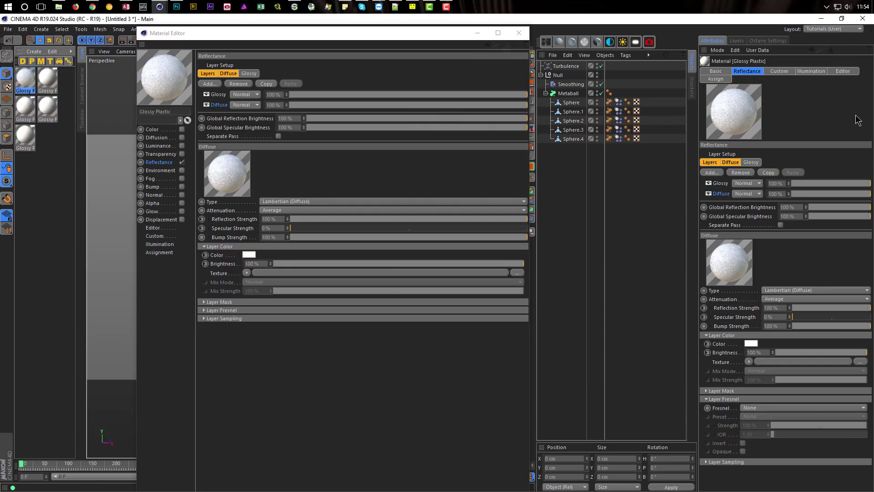
pyautogui.click(778, 72)
pyautogui.click(519, 33)
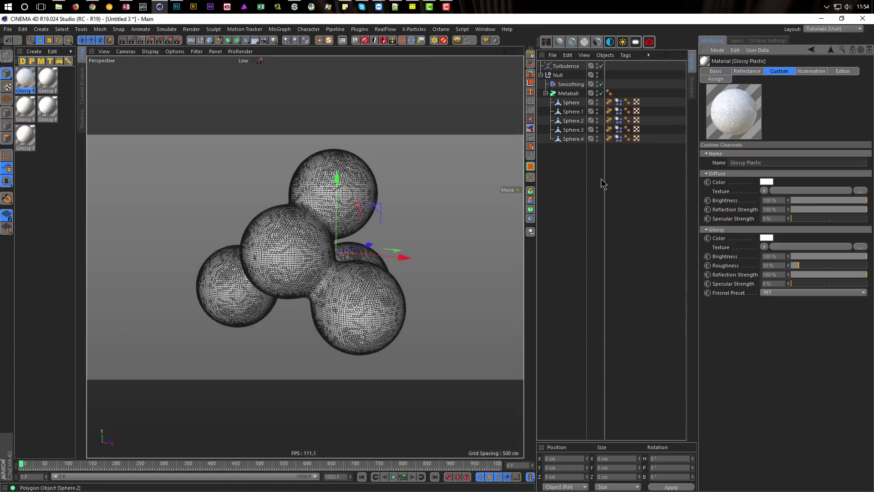
# Make the first material's Diffuse colour yellow with a 55° hue
pyautogui.click(757, 182)
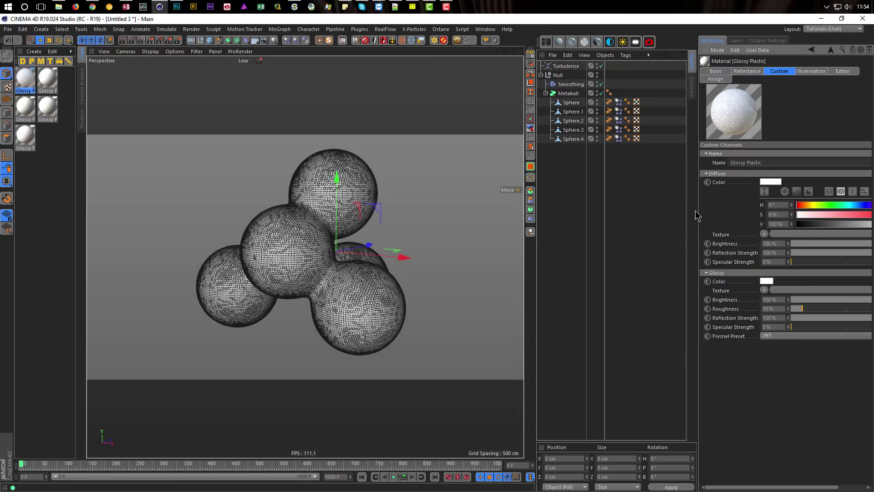
pyautogui.moveTo(697, 208); pyautogui.dragTo(662, 213)
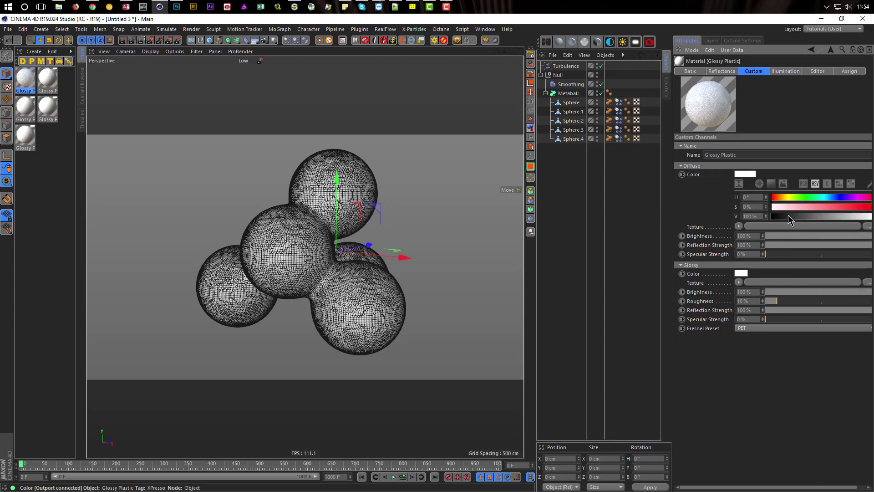
pyautogui.click(786, 198)
pyautogui.click(855, 211)
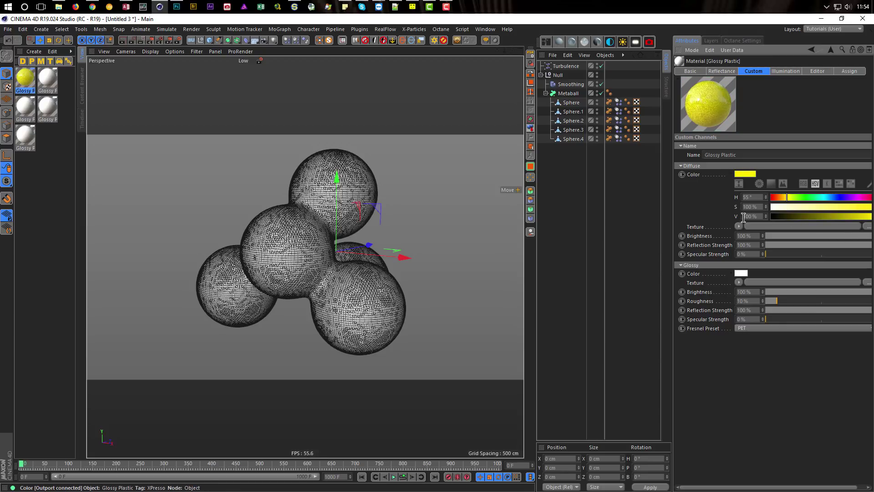
pyautogui.click(744, 174)
pyautogui.click(809, 134)
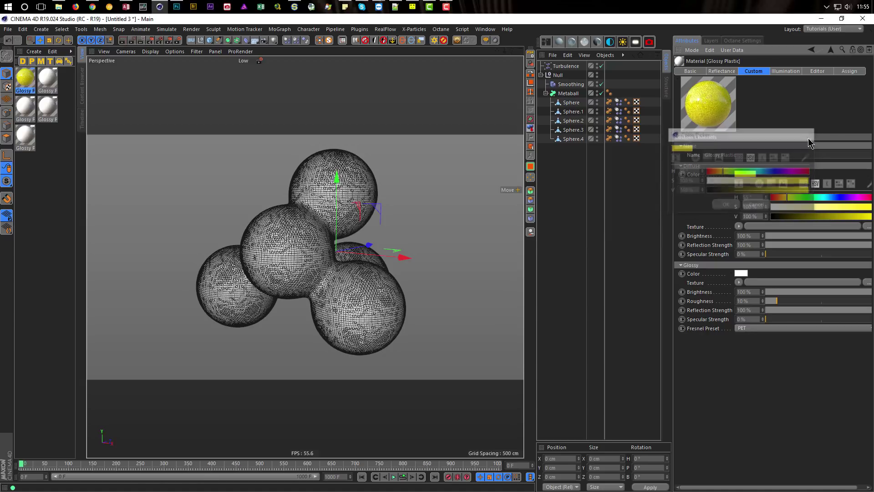
# Colour the second material's Diffuse green and the third material's cyan
pyautogui.click(49, 80)
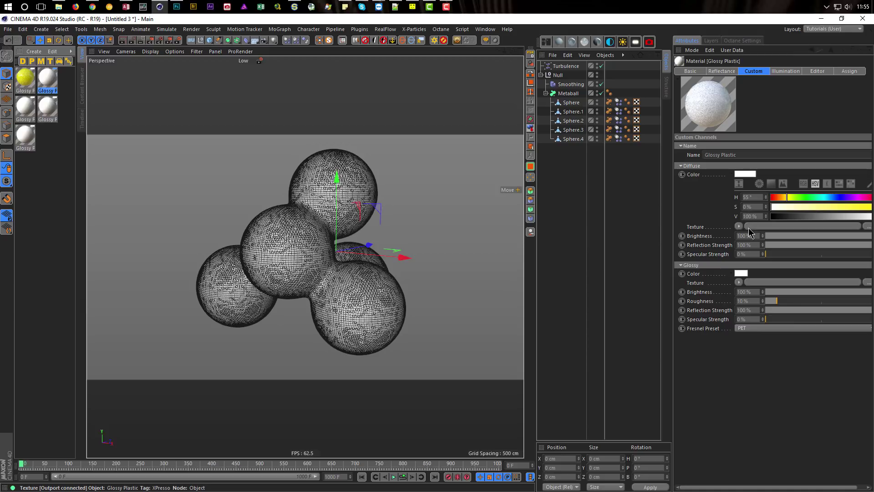
pyautogui.click(807, 197)
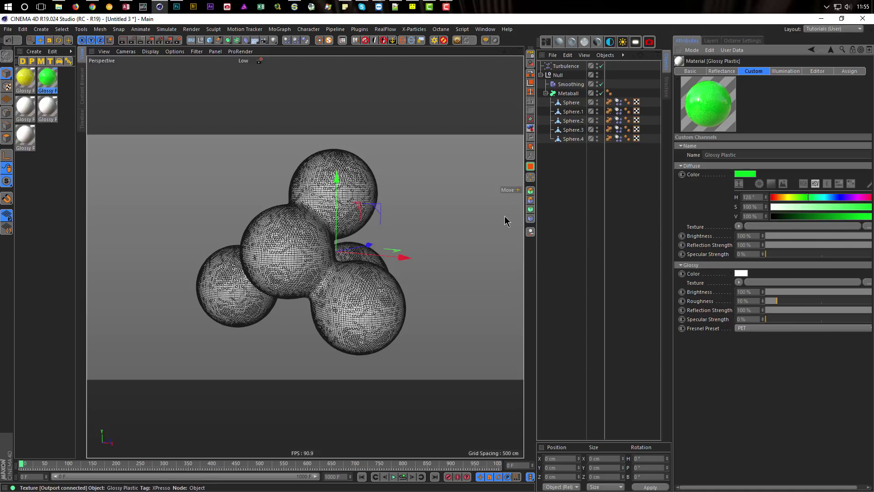
pyautogui.click(26, 107)
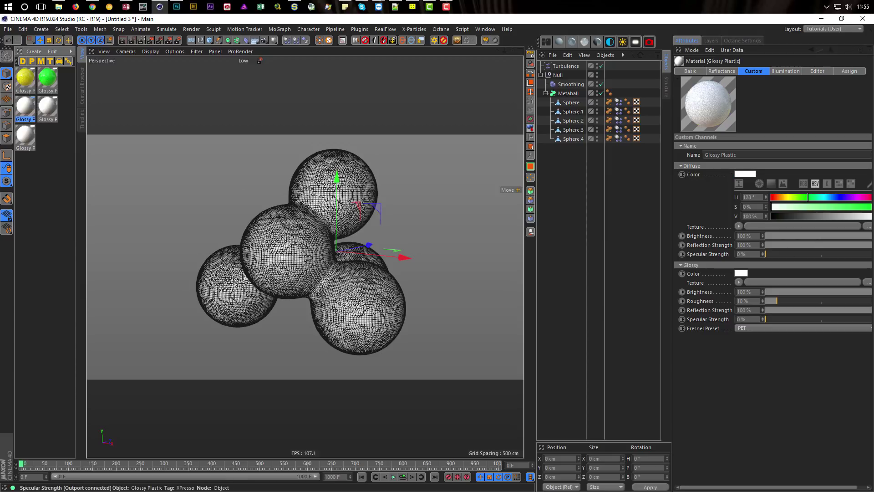
pyautogui.click(826, 197)
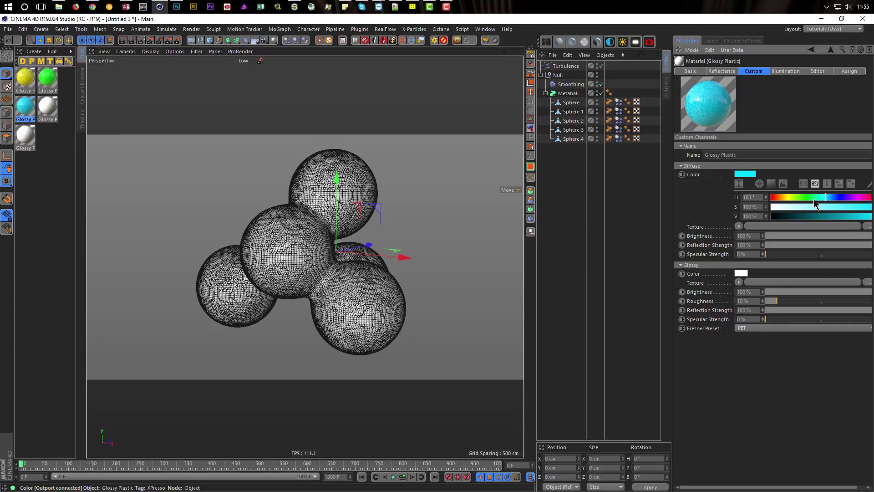
# Make the remaining white materials red (H 352°, S 100%) and magenta (H 294°, S 100%)
pyautogui.click(48, 107)
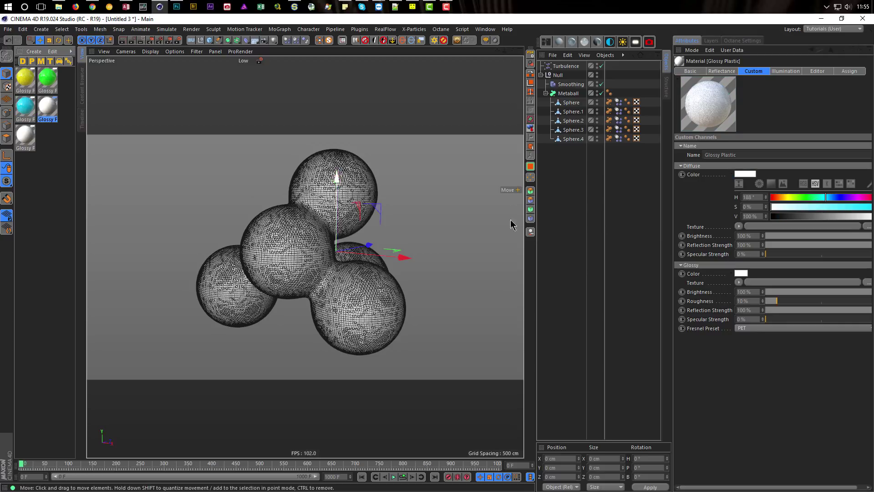
pyautogui.click(864, 198)
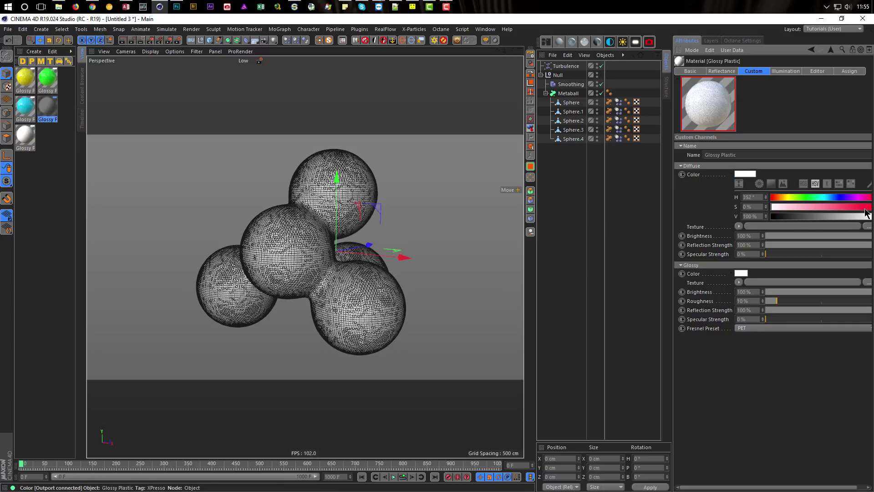
pyautogui.click(865, 207)
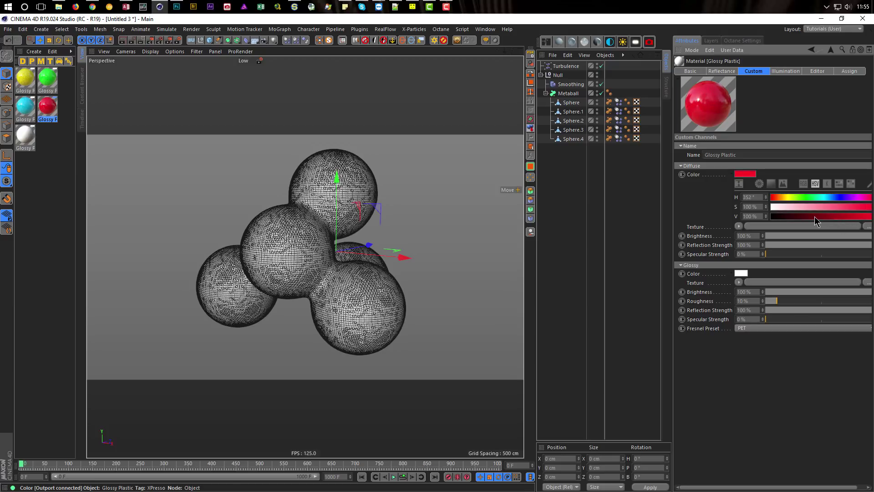
pyautogui.click(26, 139)
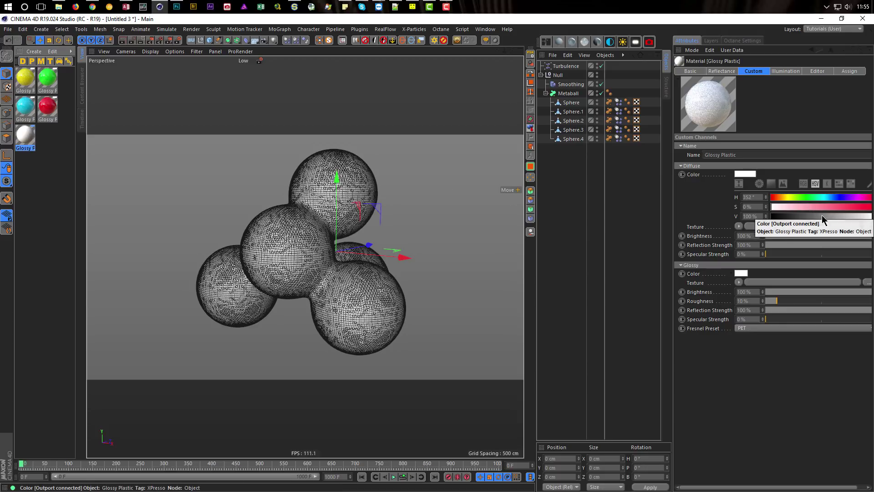
pyautogui.click(856, 198)
pyautogui.click(856, 206)
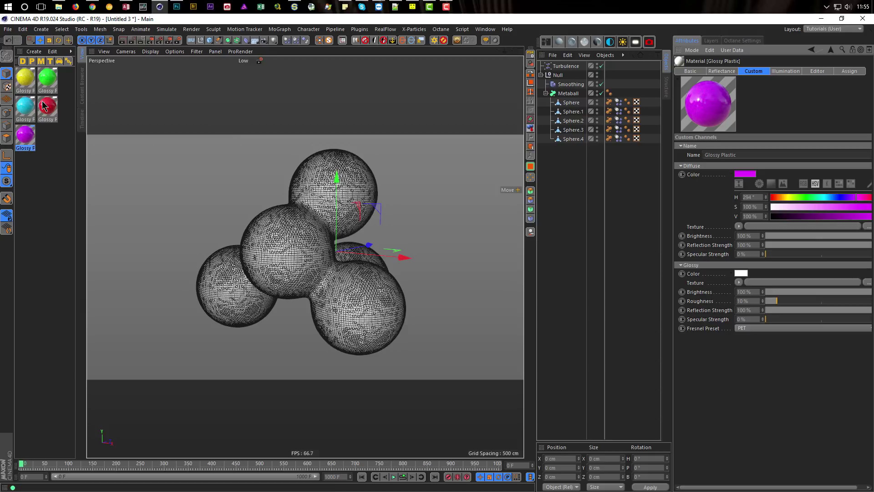
# Open the yellow Glossy Plastic material in the Material Editor and enable its Alpha channel
pyautogui.doubleClick(25, 79)
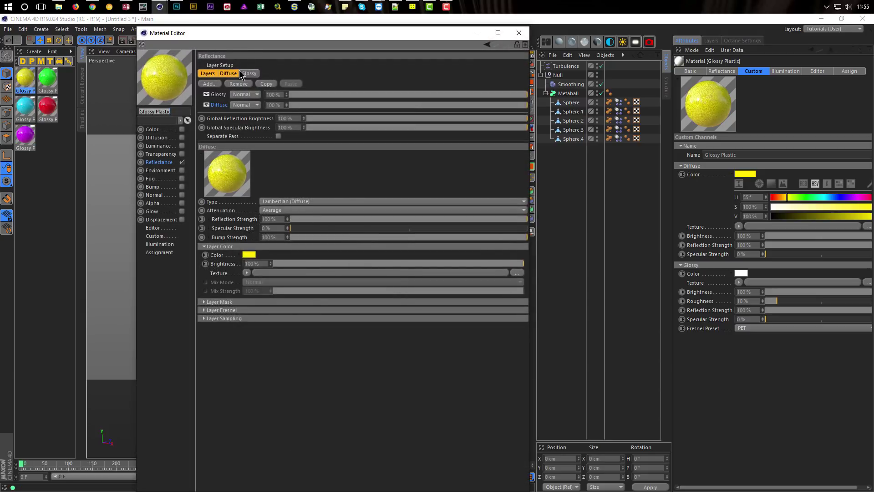
pyautogui.moveTo(285, 27); pyautogui.dragTo(569, 154)
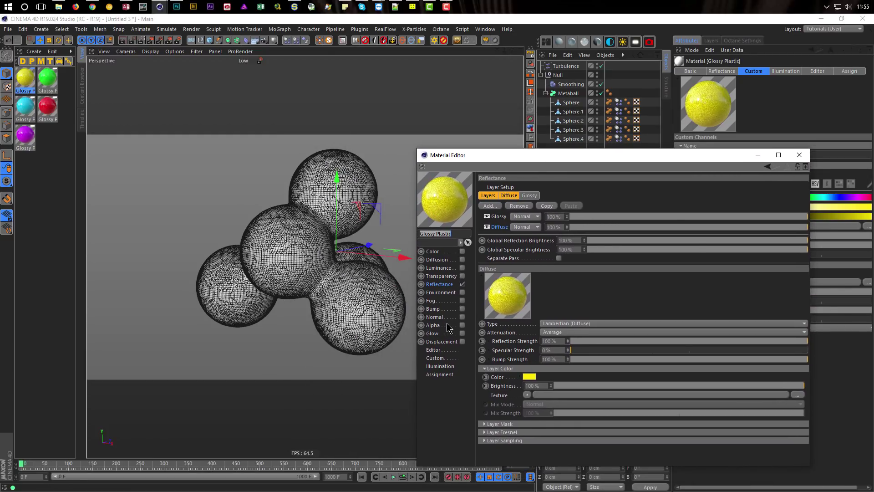
pyautogui.click(462, 325)
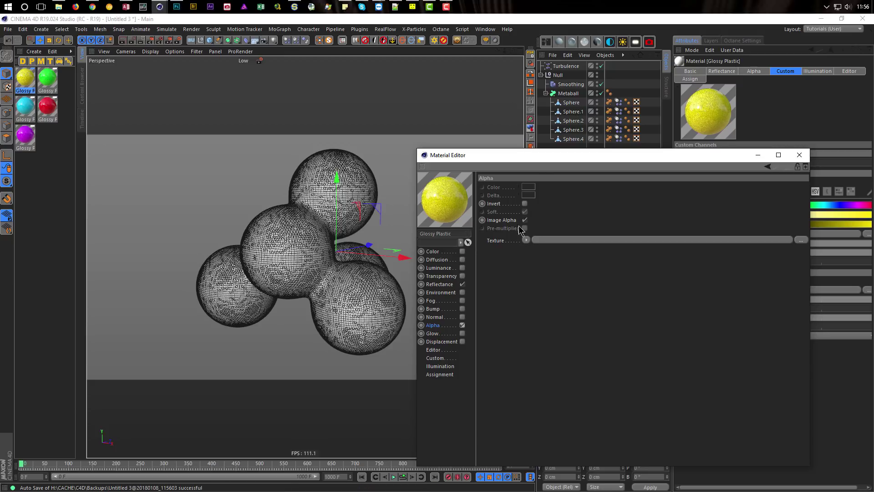
# Use an Effects > Proximal shader as the alpha texture, with Sphere in its Objects list
pyautogui.click(526, 240)
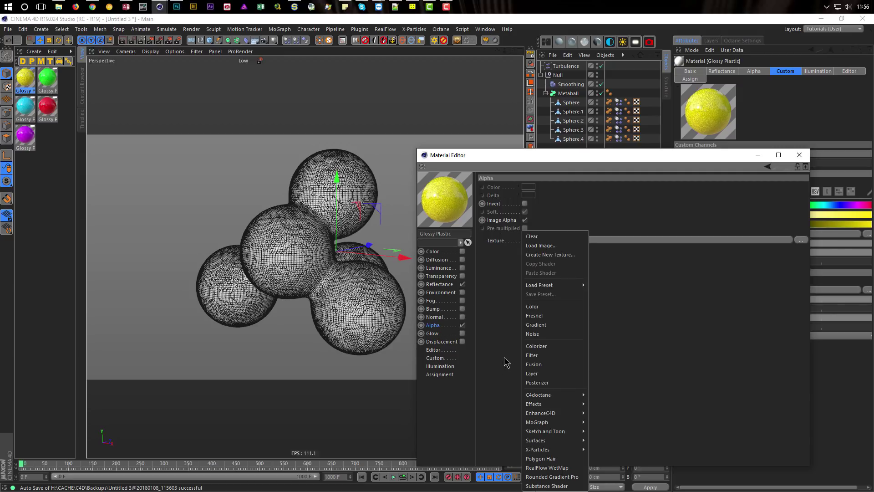
pyautogui.moveTo(560, 403)
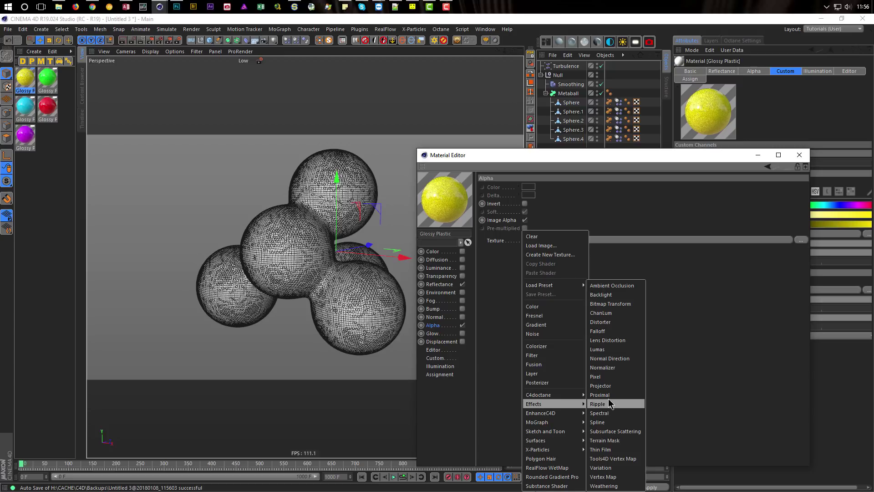
pyautogui.click(606, 393)
pyautogui.click(543, 268)
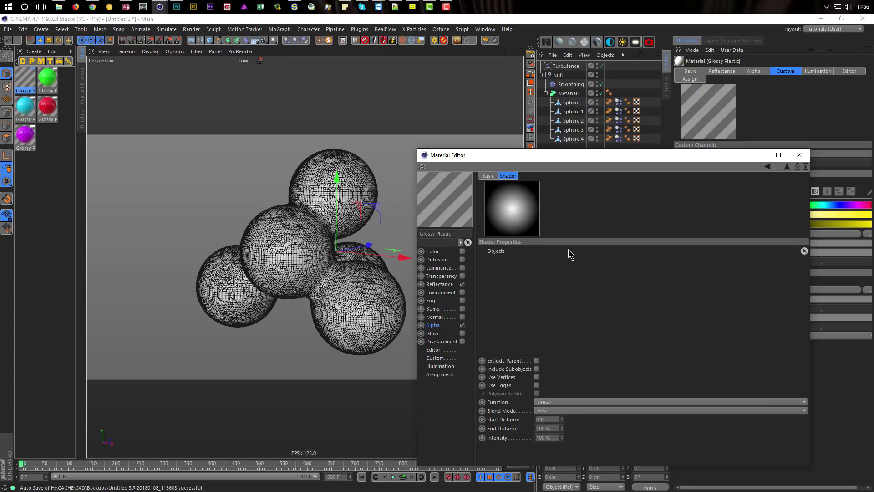
pyautogui.moveTo(572, 103); pyautogui.dragTo(540, 268)
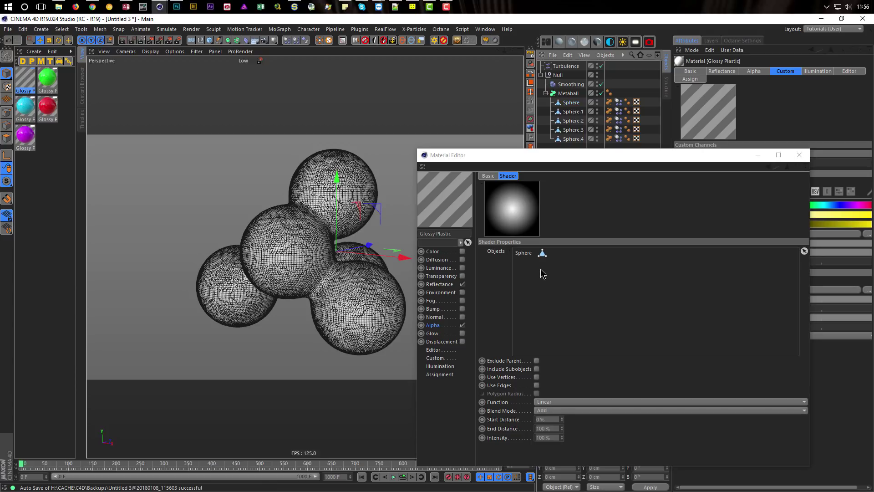
# Tick Use Vertices, Edges and Polygon Radius, and set Function Smooth and Blend Mode Lighten
pyautogui.click(536, 377)
pyautogui.click(536, 385)
pyautogui.click(536, 394)
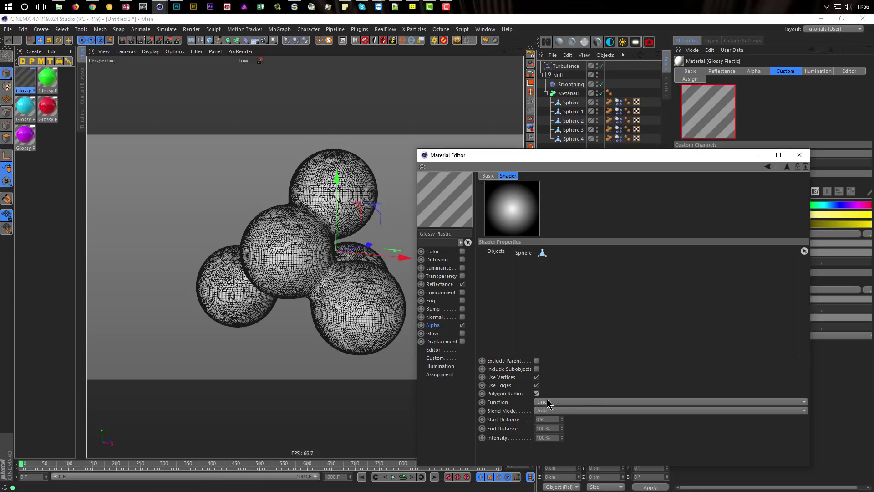
pyautogui.click(584, 402)
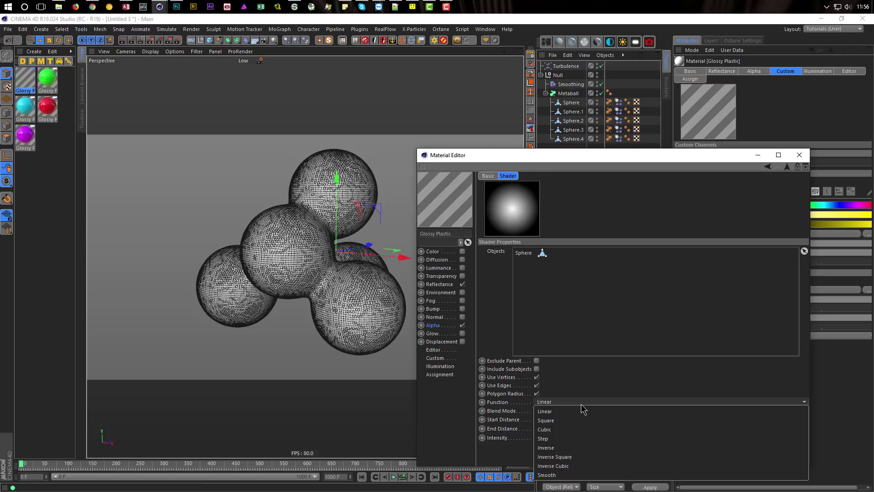
pyautogui.click(576, 475)
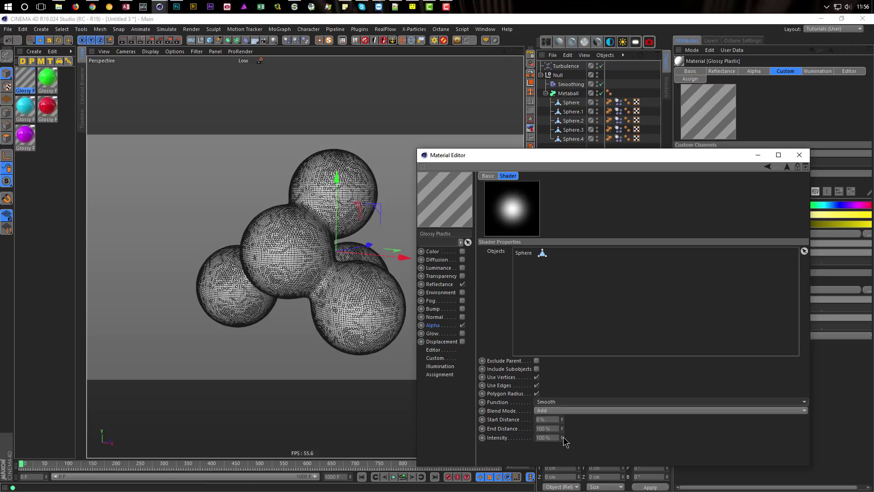
pyautogui.click(556, 411)
pyautogui.click(558, 419)
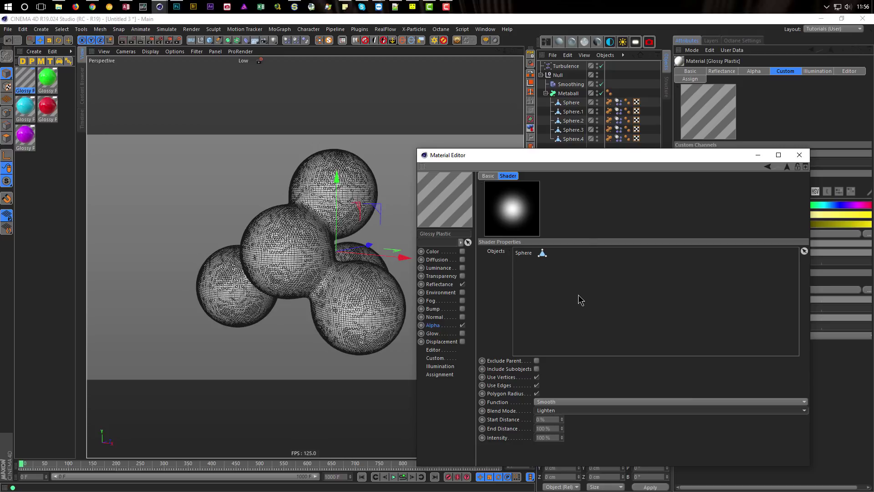
pyautogui.click(24, 80)
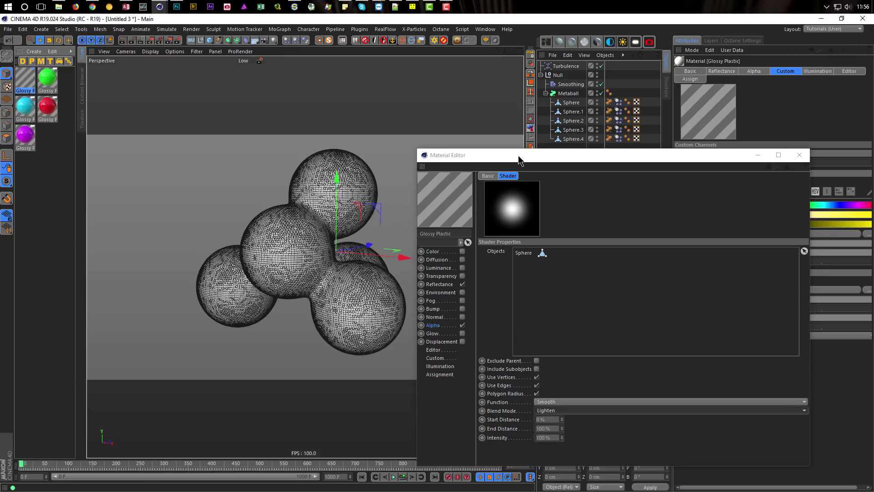
pyautogui.moveTo(518, 158); pyautogui.dragTo(359, 164)
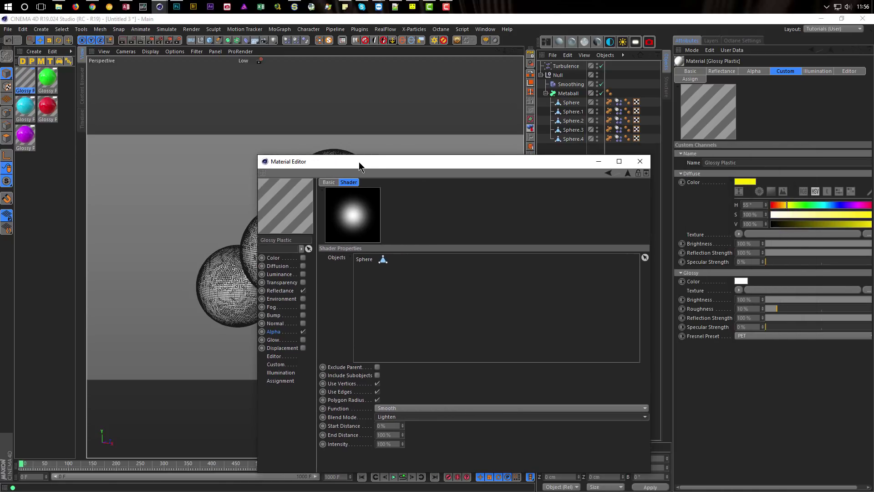
# Rename the material to 'Yellow'
pyautogui.click(26, 83)
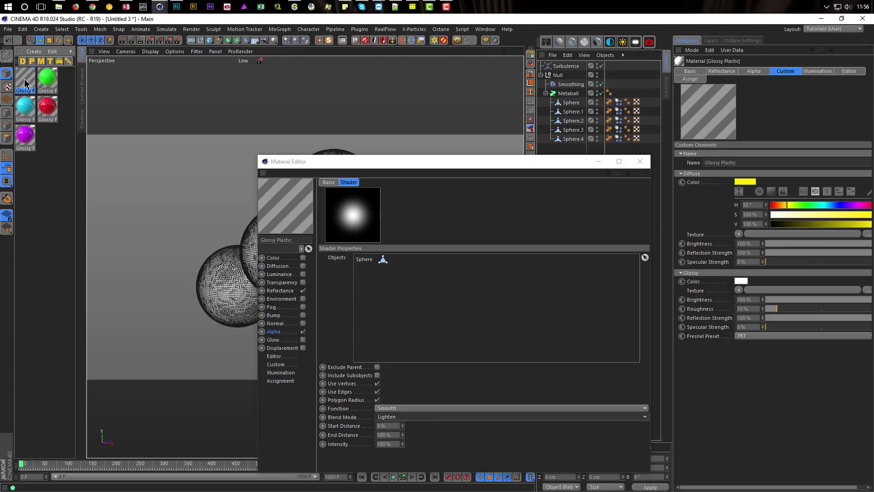
pyautogui.click(741, 163)
pyautogui.write('Yellow')
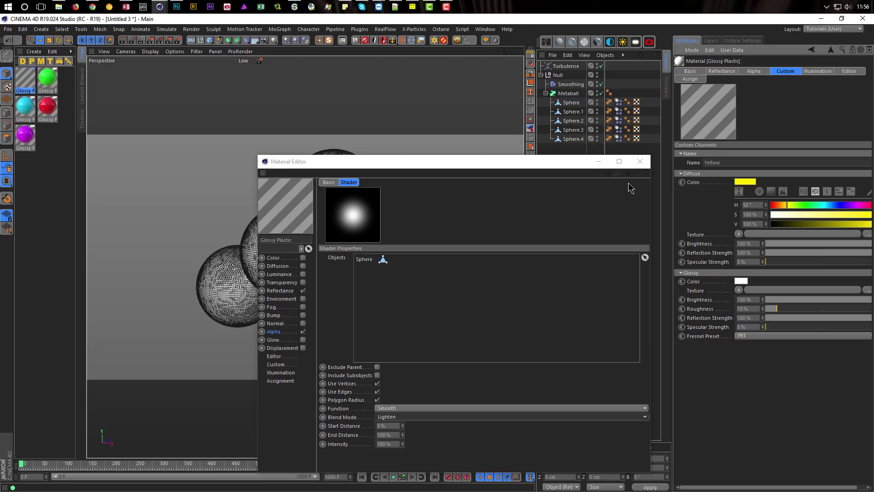
pyautogui.press('Return')
# Drag the Yellow material onto the Metaball in the Object Manager
pyautogui.moveTo(23, 73); pyautogui.dragTo(568, 94)
pyautogui.moveTo(550, 163); pyautogui.dragTo(745, 153)
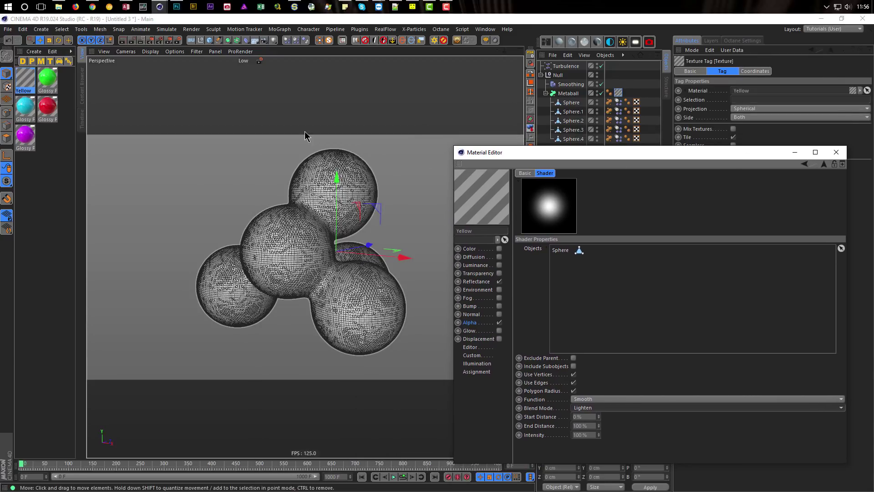
pyautogui.click(142, 42)
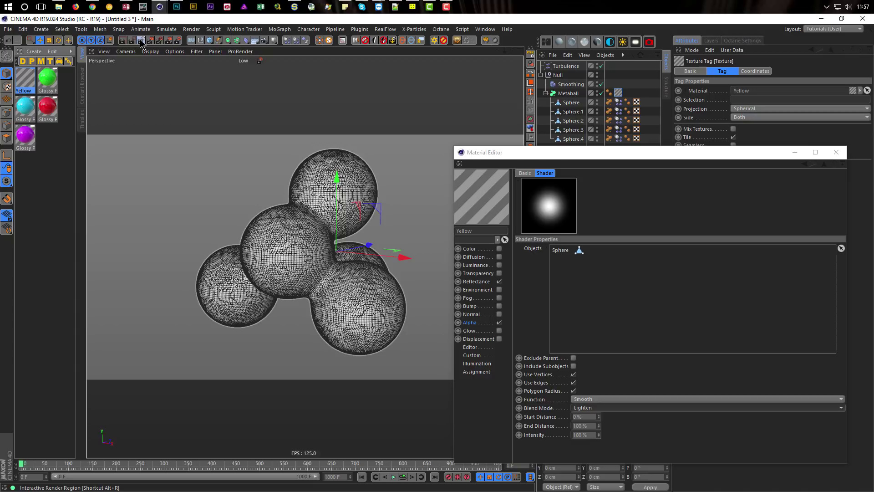
# Turn on the Interactive Render Region in the viewport
pyautogui.moveTo(512, 155); pyautogui.dragTo(522, 156)
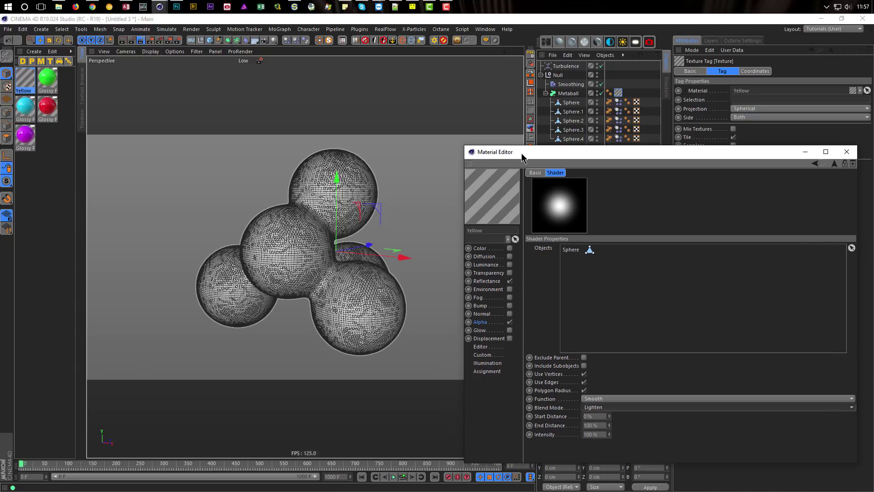
pyautogui.moveTo(465, 145); pyautogui.dragTo(560, 170)
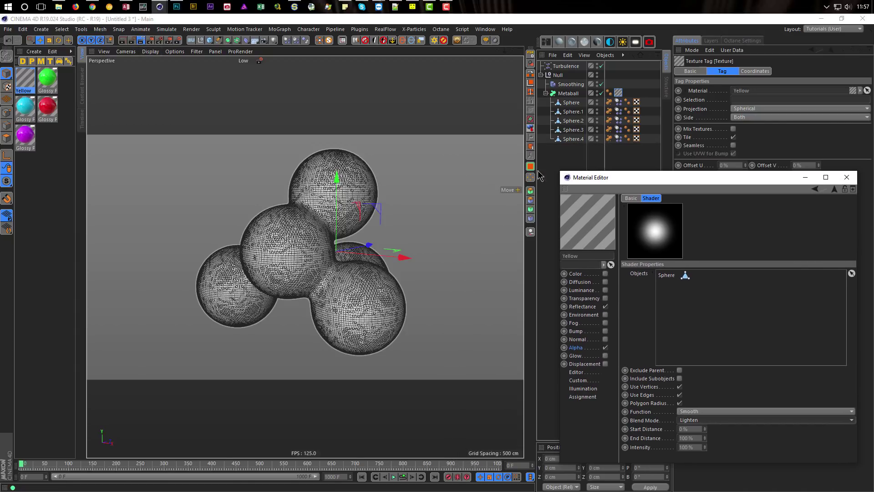
pyautogui.click(141, 41)
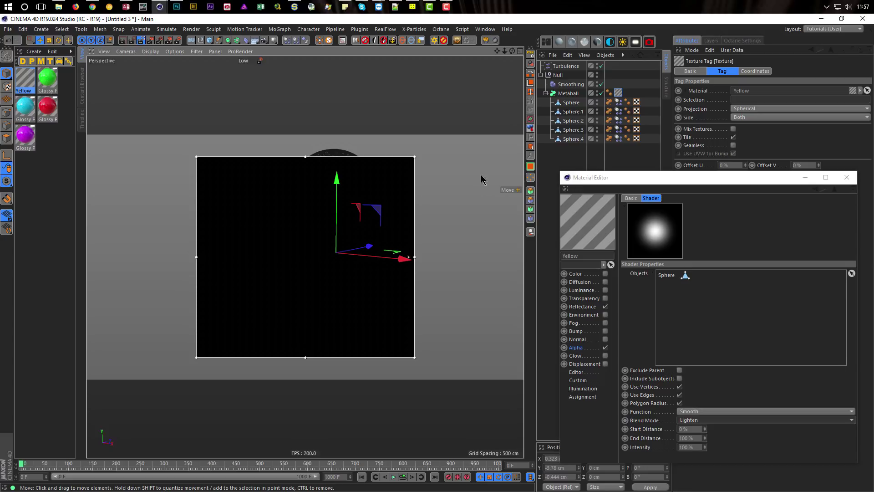
# Set the Metaball's Editor Subdivision and Render Subdivision to 10 cm
pyautogui.click(574, 93)
pyautogui.click(737, 111)
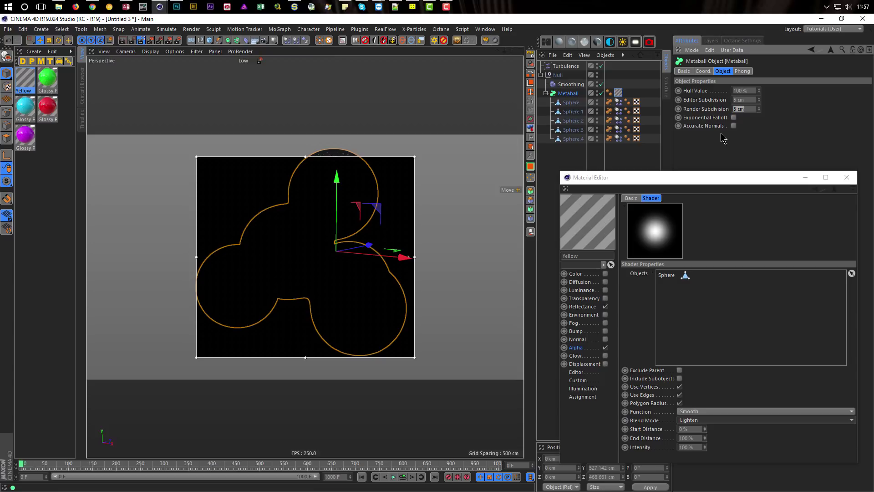
pyautogui.click(750, 99)
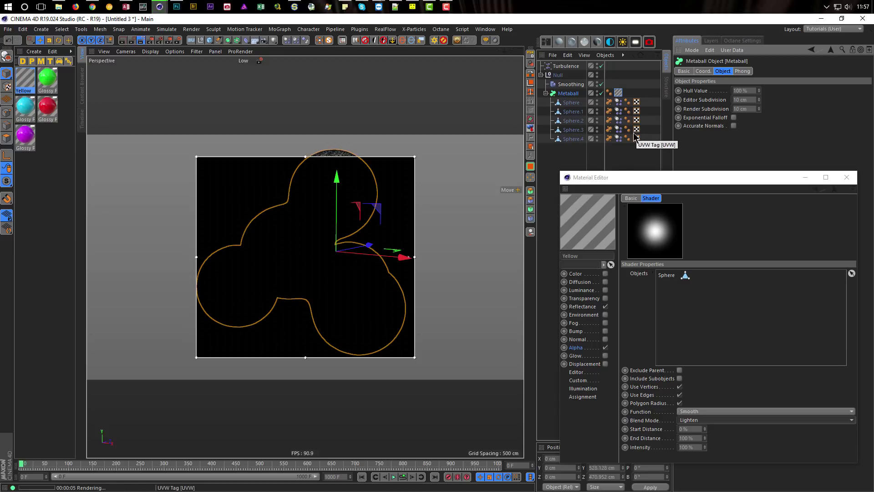
pyautogui.moveTo(616, 178); pyautogui.dragTo(593, 192)
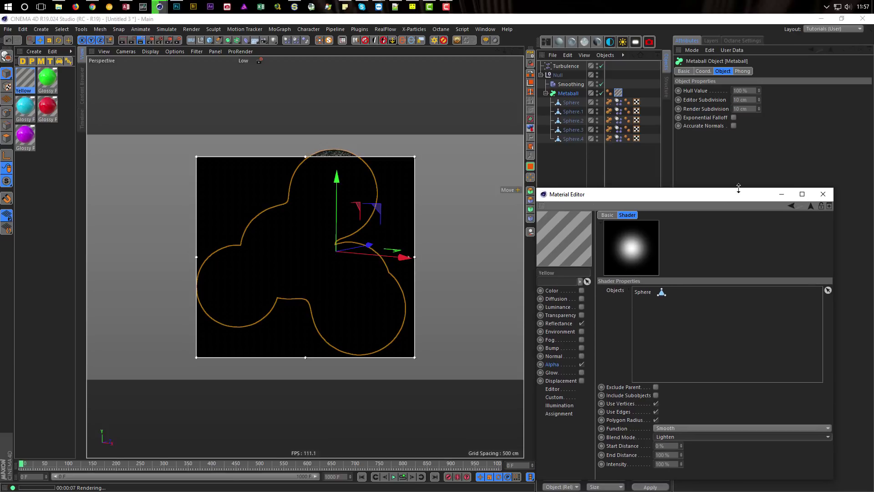
pyautogui.moveTo(728, 190); pyautogui.dragTo(721, 221)
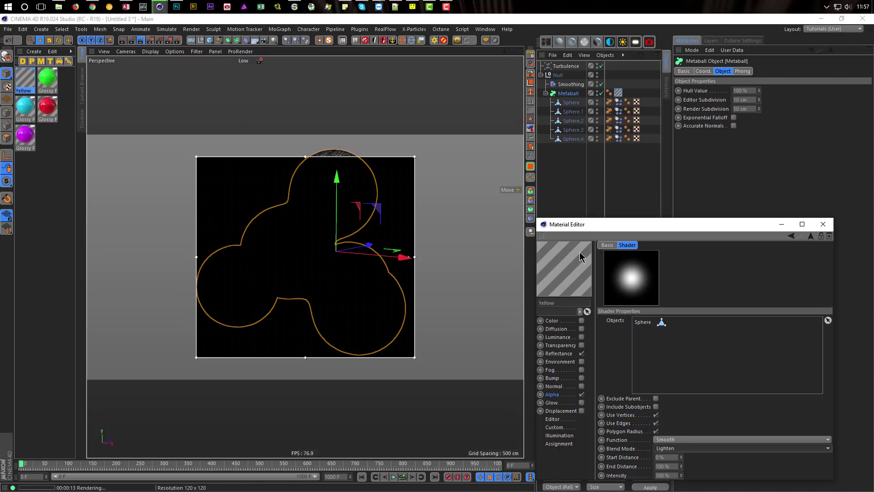
# Hide the Diffuse layer in the Yellow material's Reflectance
pyautogui.click(24, 82)
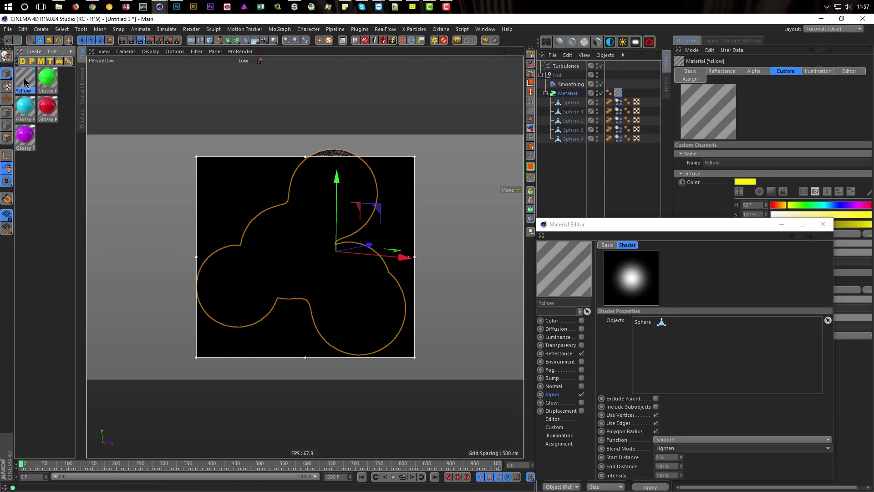
pyautogui.moveTo(644, 235); pyautogui.dragTo(642, 183)
pyautogui.click(563, 305)
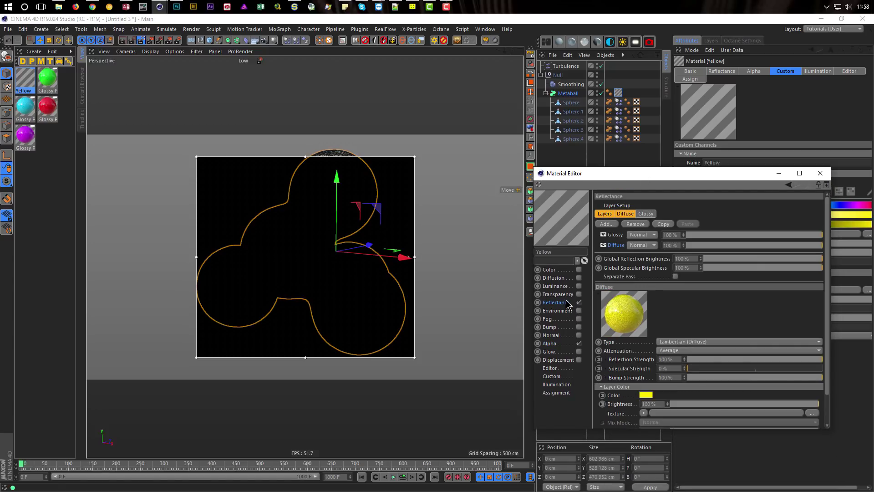
pyautogui.click(603, 246)
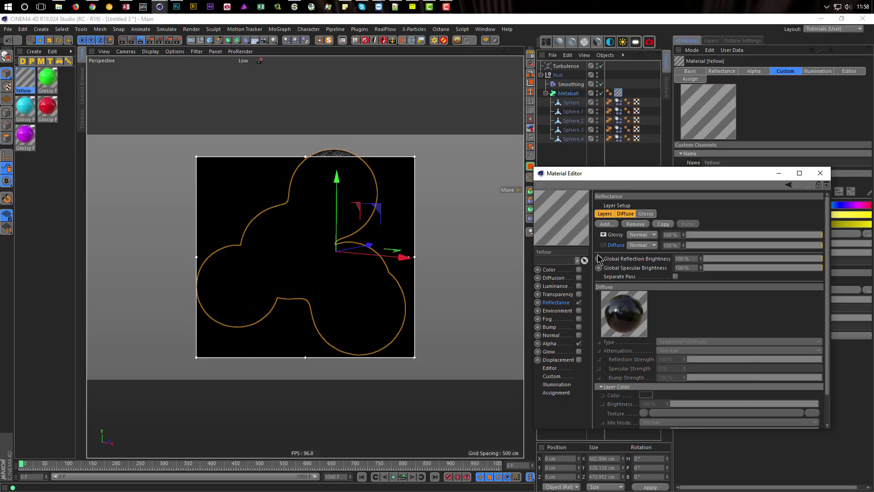
# Enable the Color channel and set it to H 63°, S 100%, V 100%
pyautogui.click(579, 269)
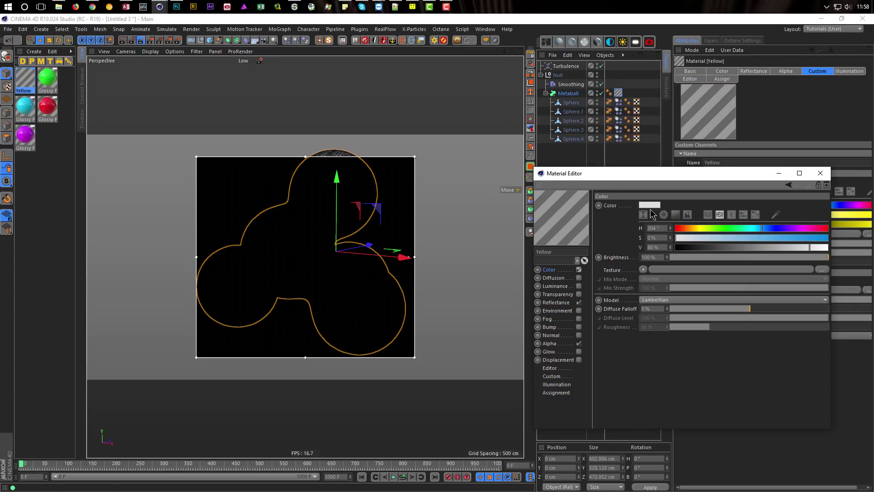
pyautogui.moveTo(720, 225); pyautogui.dragTo(702, 228)
pyautogui.moveTo(801, 237); pyautogui.dragTo(843, 255)
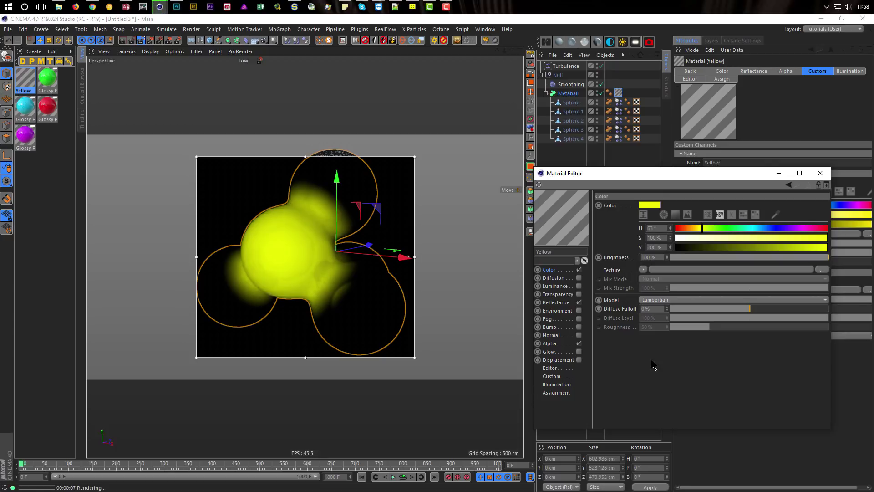
pyautogui.click(557, 303)
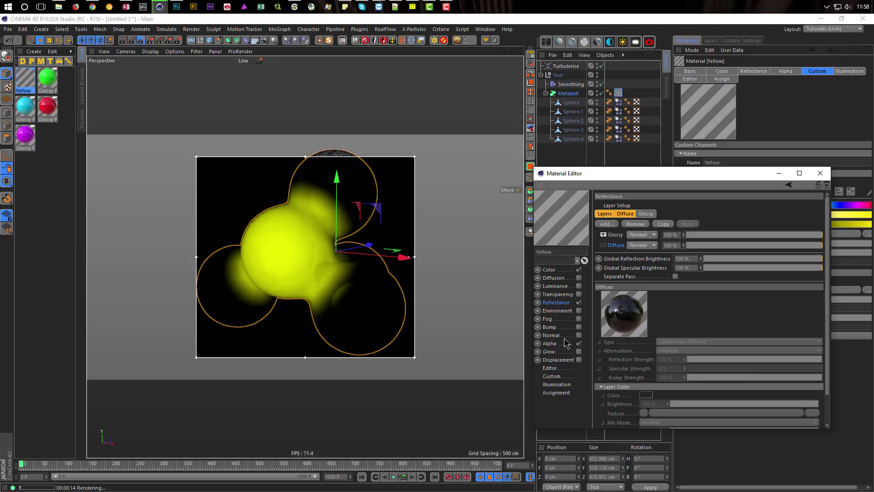
# Set the Proximal alpha shader's End Distance to 50%, then select Sphere
pyautogui.click(549, 344)
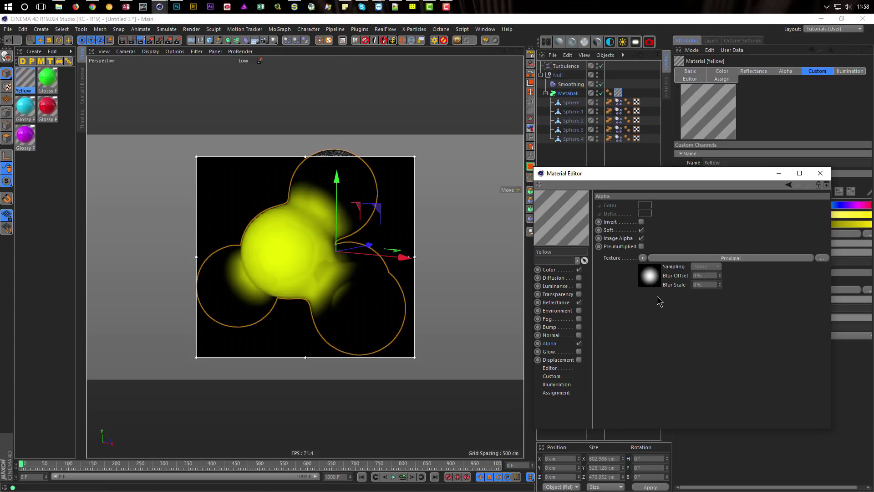
pyautogui.click(657, 282)
pyautogui.moveTo(638, 429)
pyautogui.mouseDown()
pyautogui.moveTo(637, 460)
pyautogui.moveTo(633, 441)
pyautogui.mouseUp()
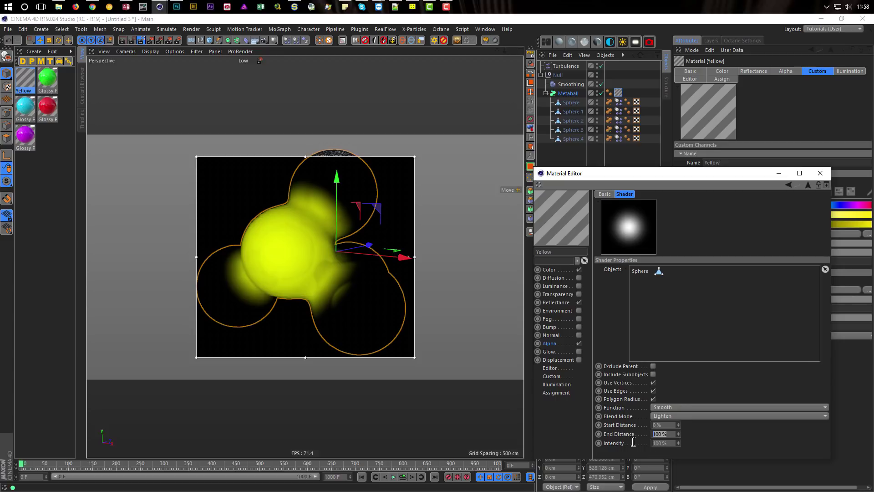
pyautogui.press('Return')
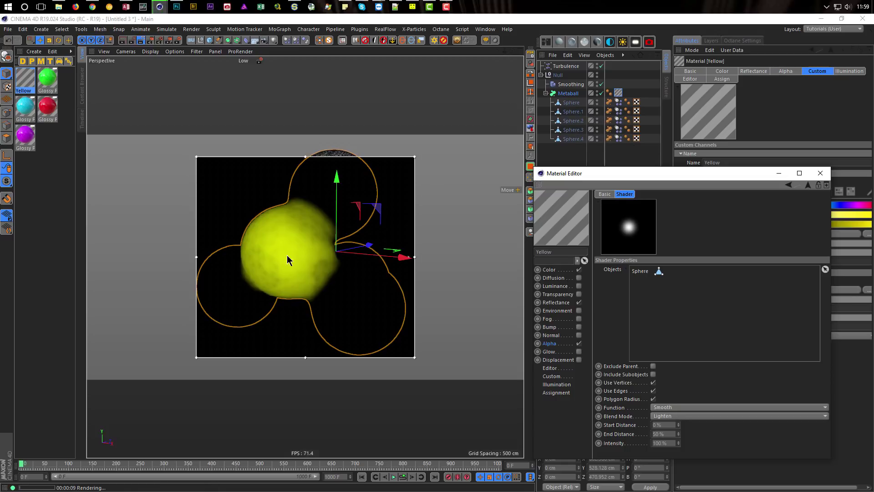
pyautogui.click(569, 105)
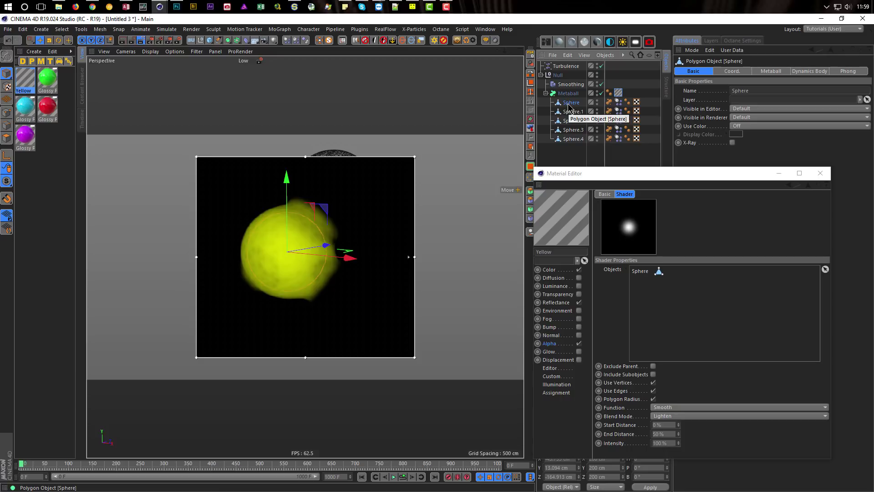
# Close the Interactive Render Region and disable the Metaball object
pyautogui.click(142, 42)
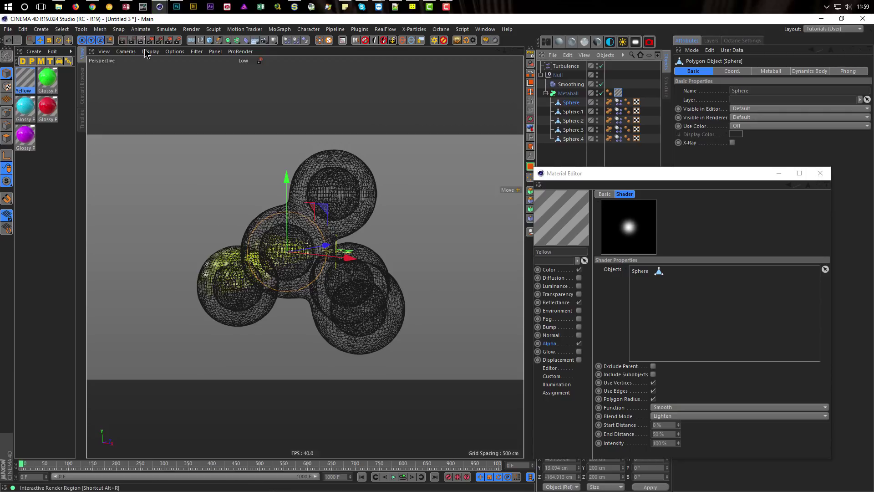
pyautogui.click(602, 93)
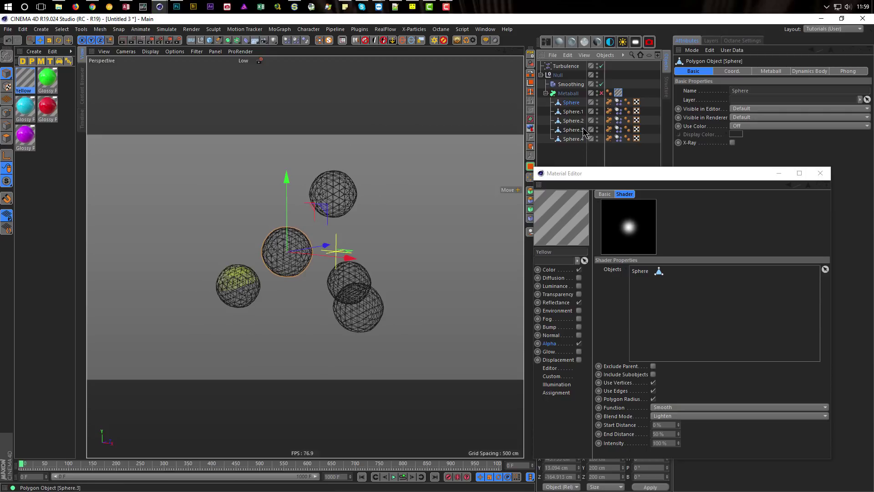
pyautogui.click(575, 112)
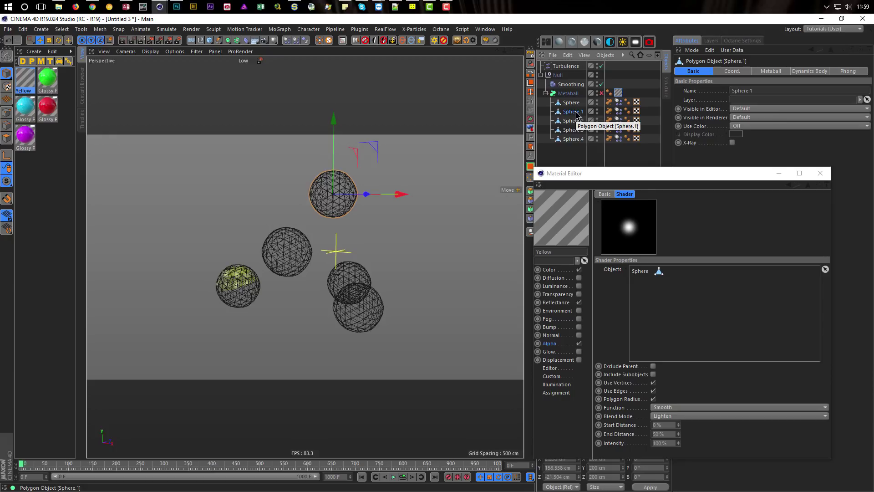
# Switch the display to Gouraud Shading (Lines) and select Sphere in polygon mode
pyautogui.press('n')
pyautogui.press('b')
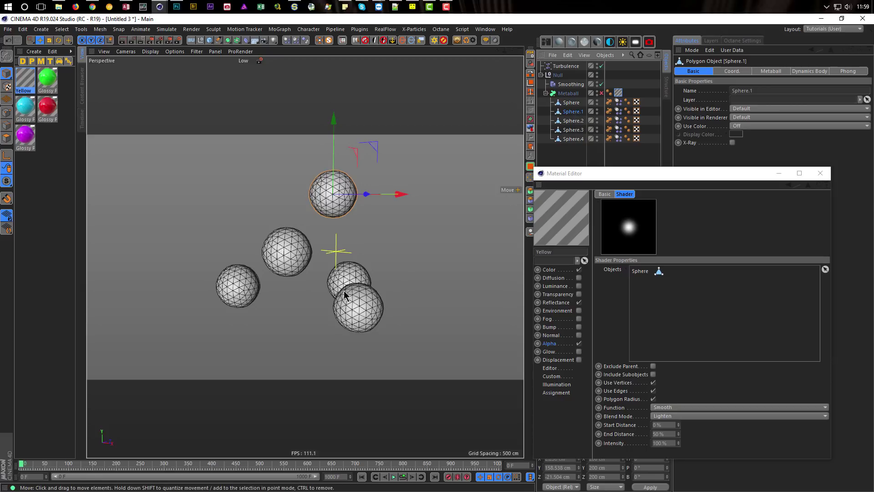
pyautogui.scroll(4, 294, 250)
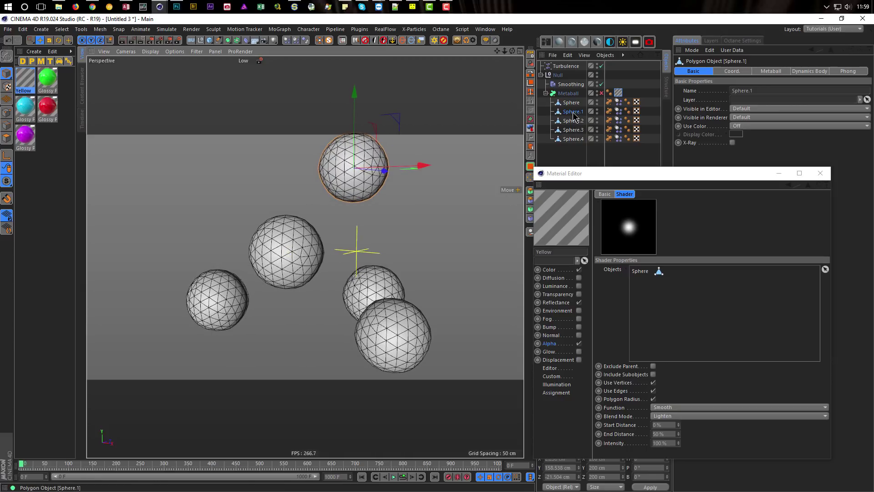
pyautogui.click(6, 135)
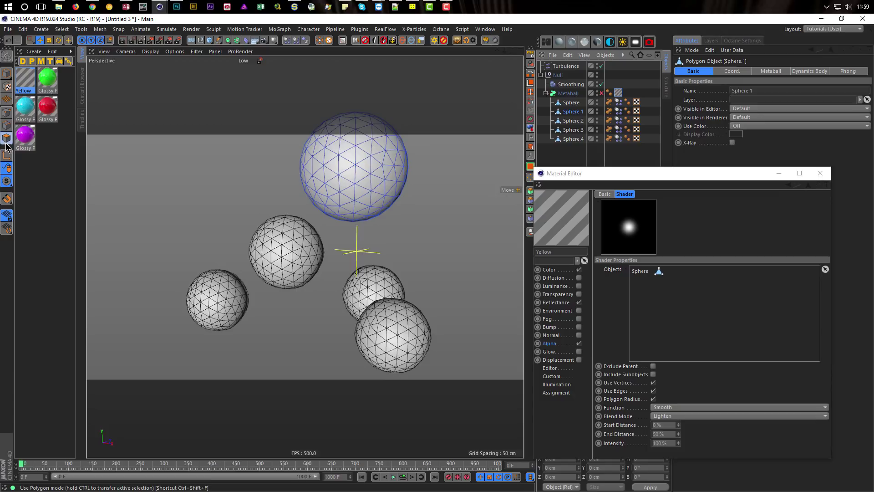
pyautogui.keyDown('alt'); pyautogui.moveTo(346, 268); pyautogui.dragTo(308, 307, button='middle'); pyautogui.keyUp('alt')
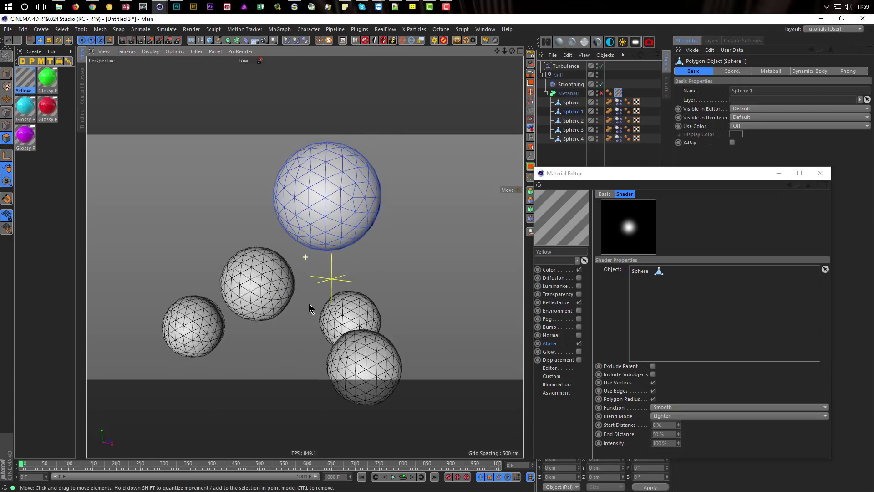
pyautogui.click(570, 103)
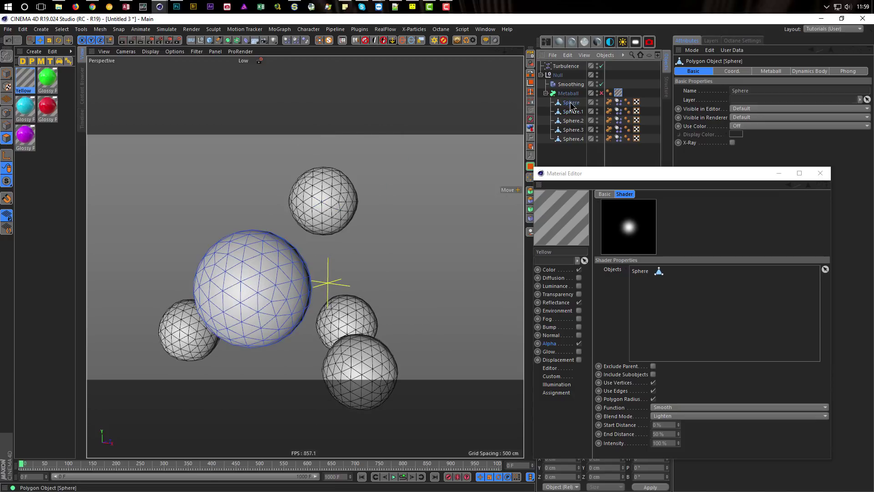
pyautogui.keyDown('alt'); pyautogui.moveTo(260, 332); pyautogui.dragTo(283, 296); pyautogui.keyUp('alt')
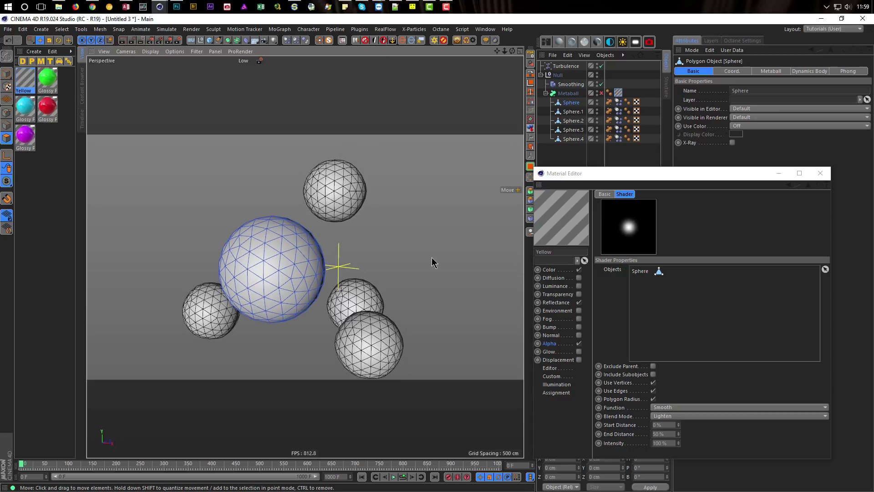
# Apply Subdivide with Smooth Subdivision enabled to the Sphere mesh
pyautogui.rightClick(445, 228)
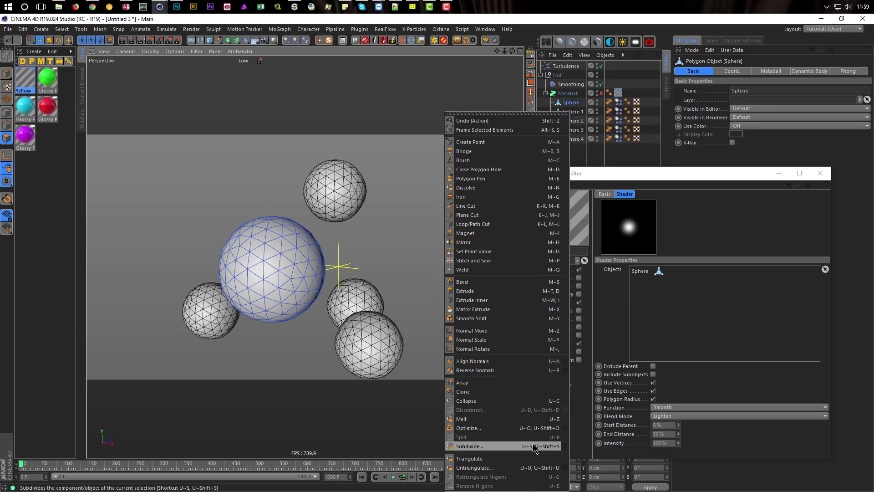
pyautogui.click(564, 447)
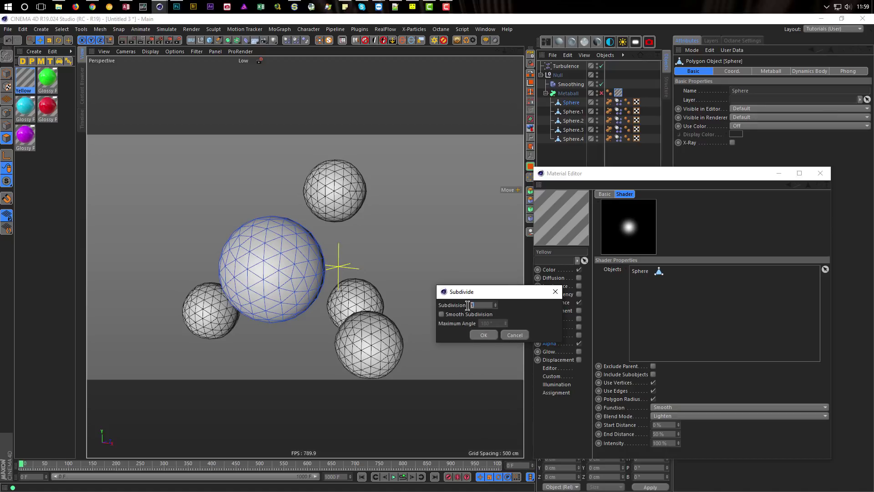
pyautogui.click(441, 314)
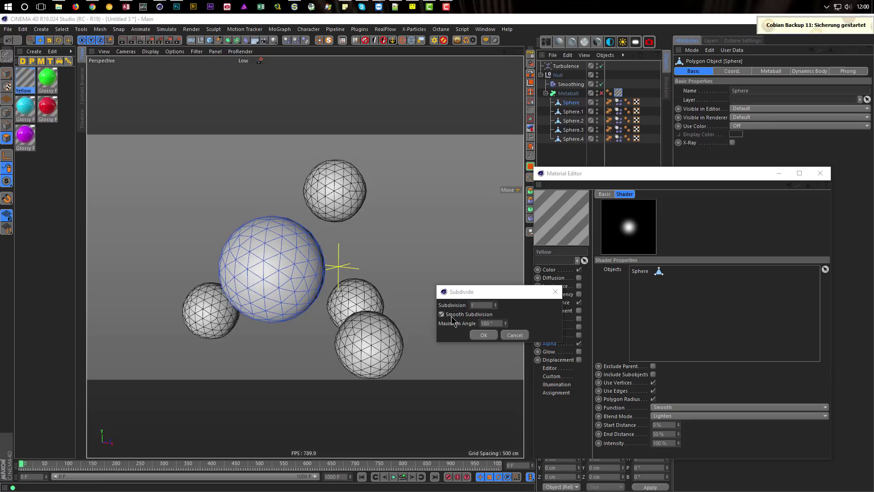
pyautogui.click(483, 335)
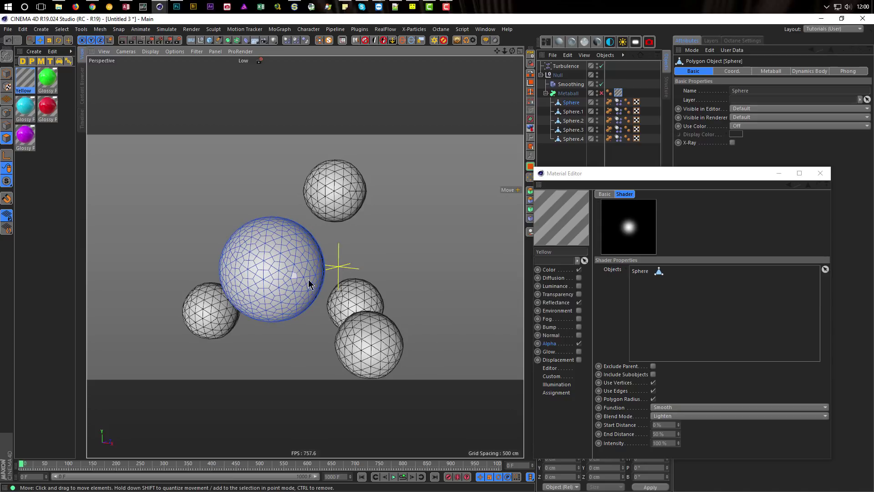
# Test the scene in an interactive render preview, then disable the Metaball again
pyautogui.click(7, 73)
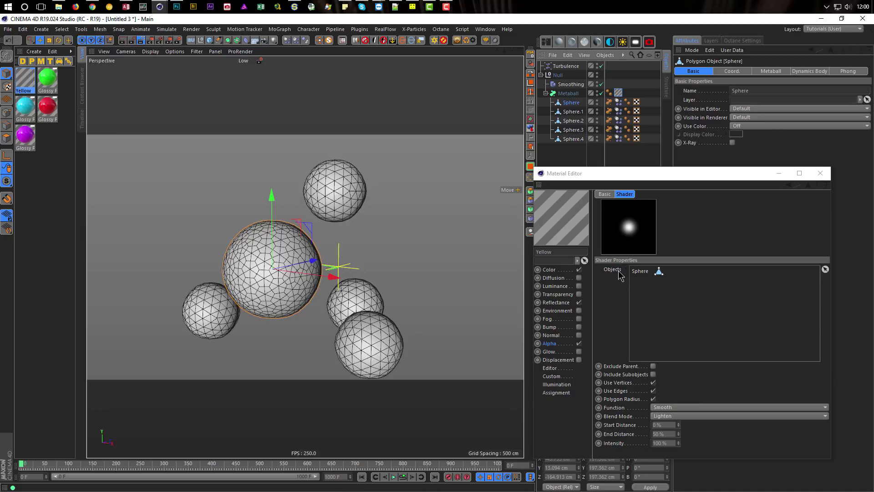
pyautogui.hotkey('alt', 'r')
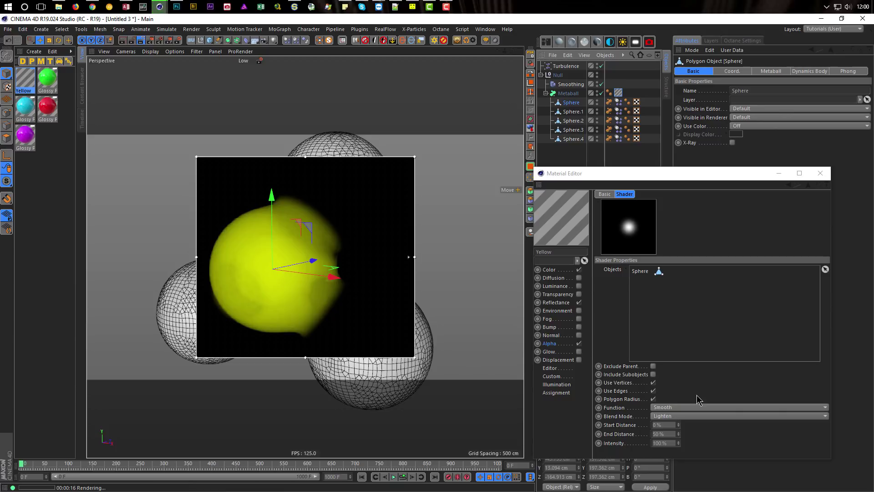
pyautogui.click(142, 40)
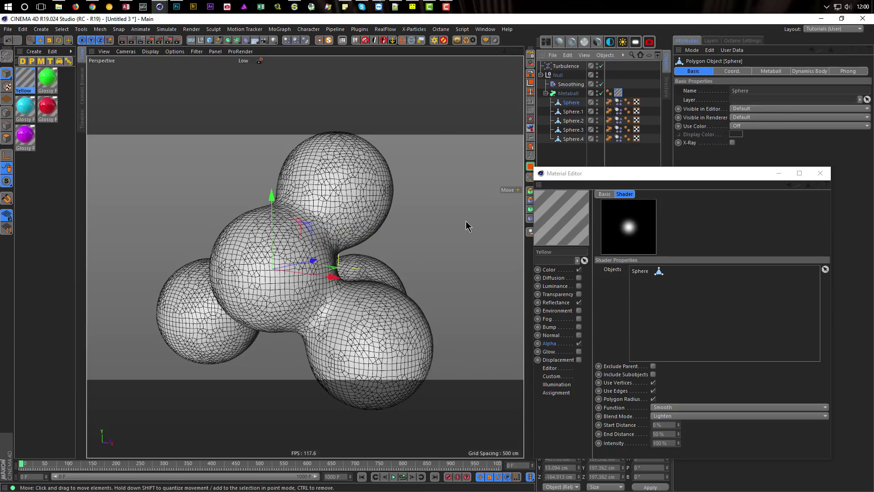
pyautogui.click(601, 92)
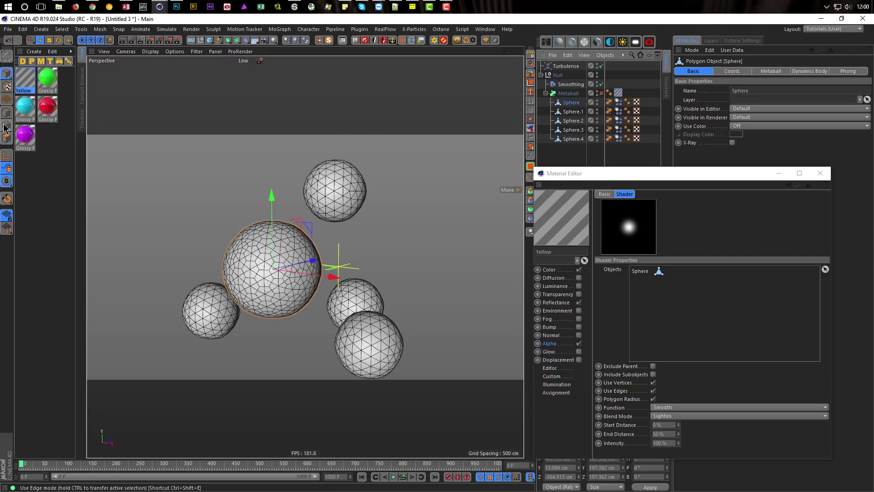
# Undo the Subdivide in Polygon mode with Ctrl+Z, then return to Model mode
pyautogui.click(7, 138)
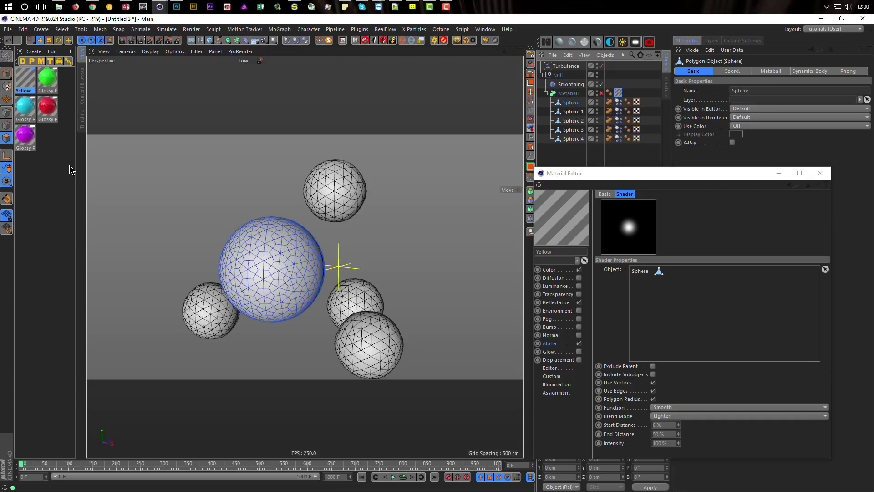
pyautogui.hotkey('ctrl', 'z')
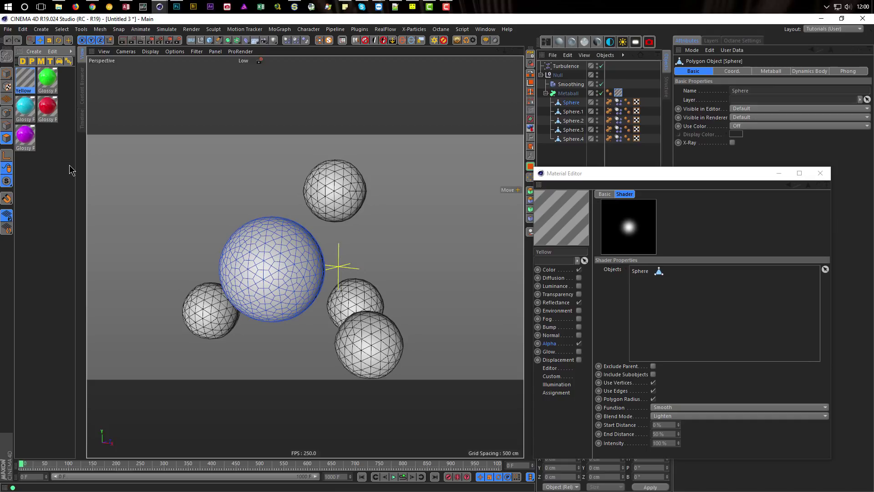
pyautogui.hotkey('ctrl', 'z')
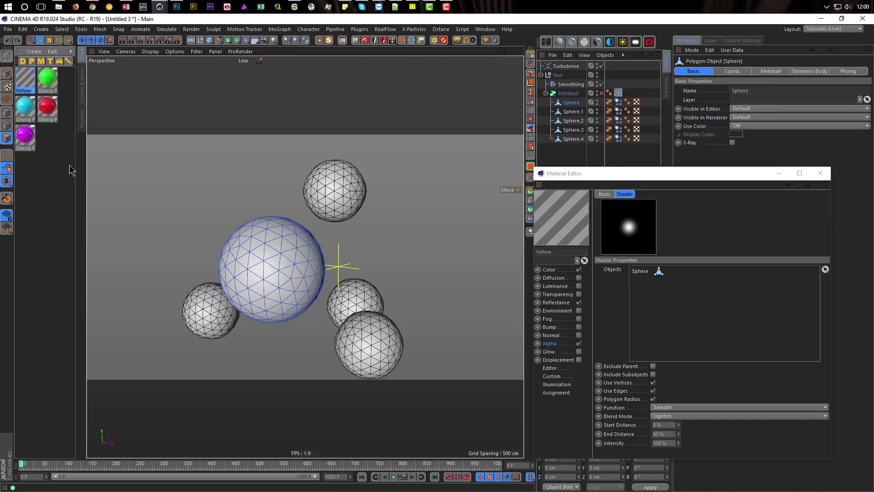
pyautogui.click(7, 73)
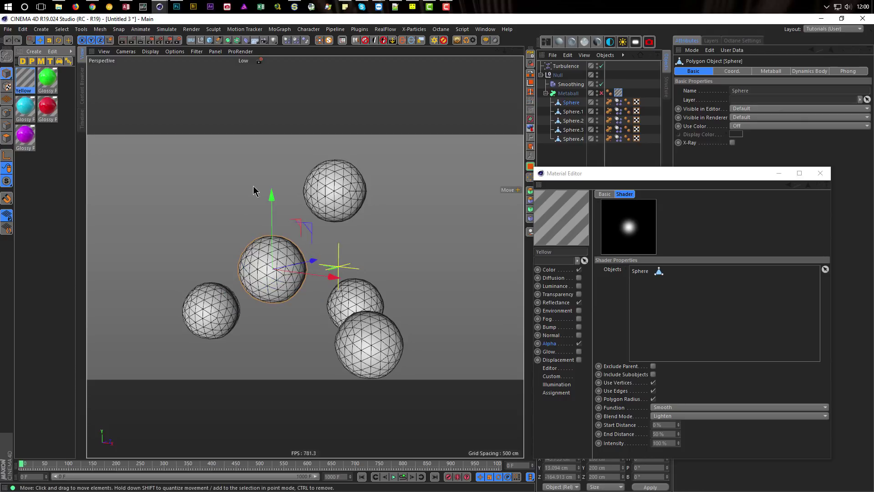
# Enter 100 as the Proximal shader's End Distance
pyautogui.click(660, 433)
pyautogui.write('100')
pyautogui.press('Return')
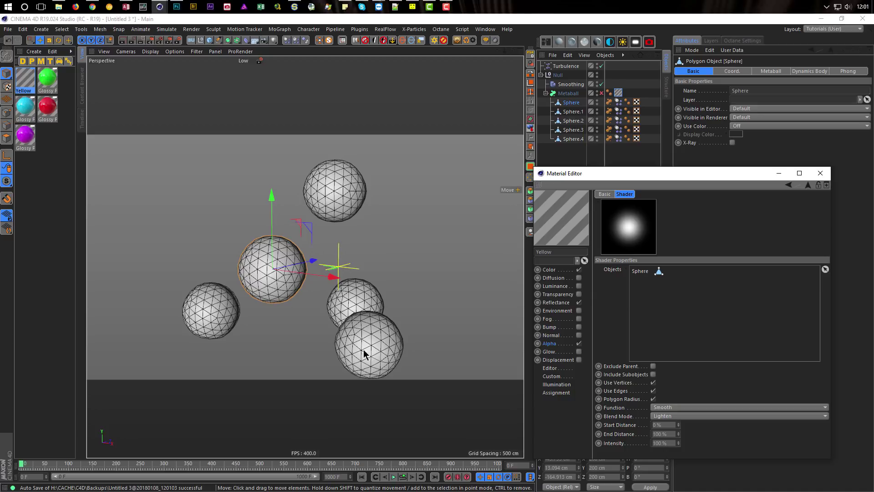
# Copy the green Diffuse layer colour into the Glossy Plastic material's newly enabled Color channel
pyautogui.click(47, 80)
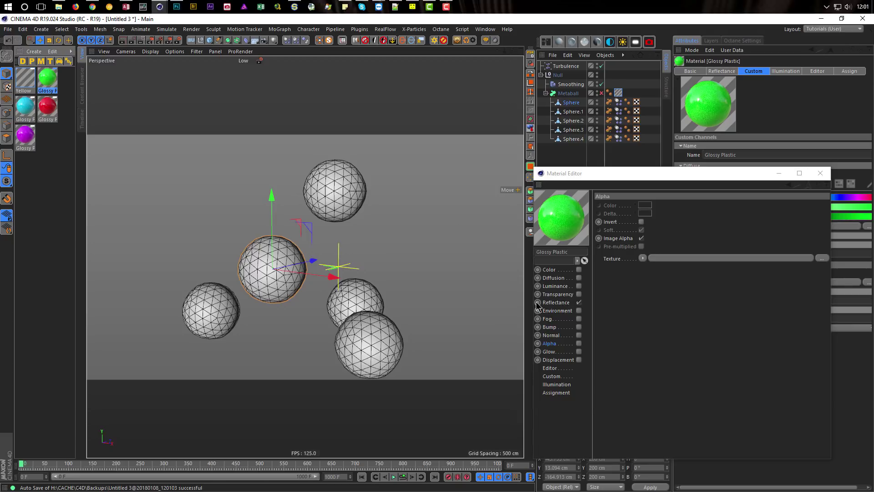
pyautogui.click(556, 302)
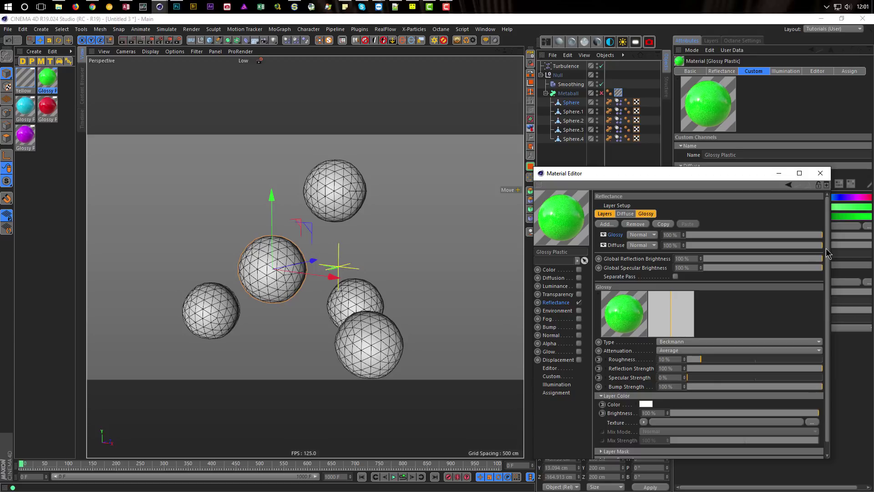
pyautogui.scroll(-1, 795, 264)
pyautogui.click(615, 240)
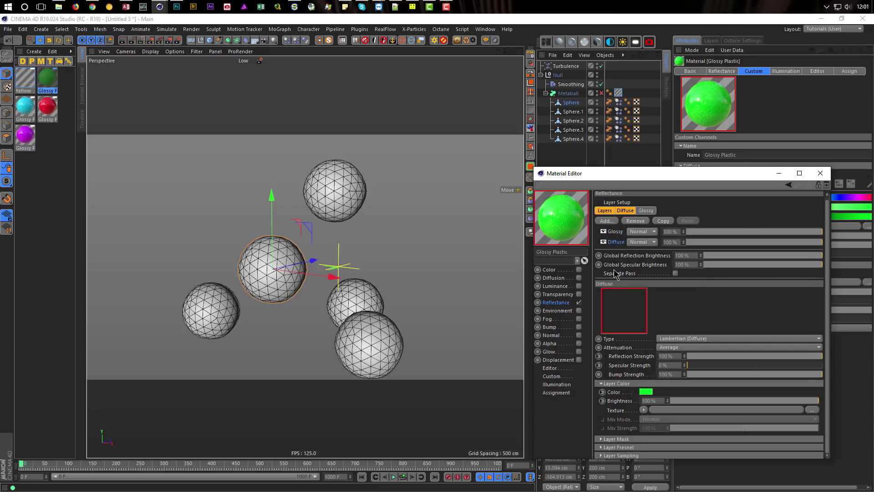
pyautogui.rightClick(610, 400)
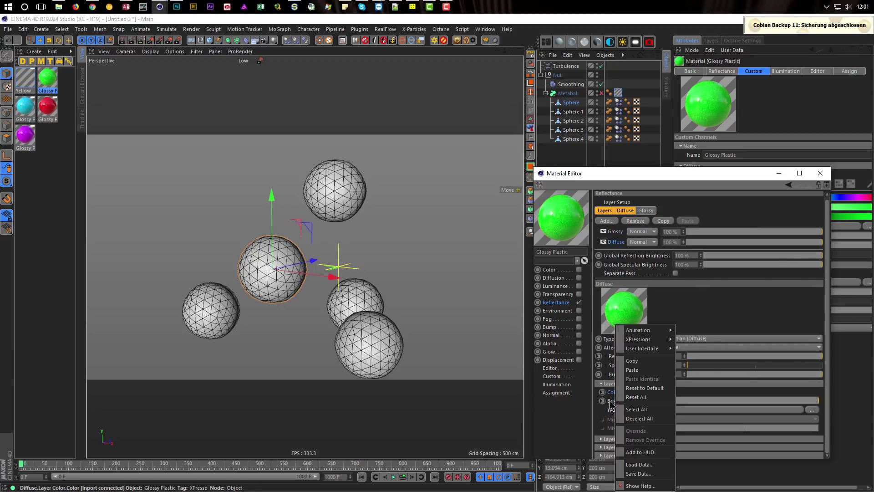
pyautogui.click(647, 362)
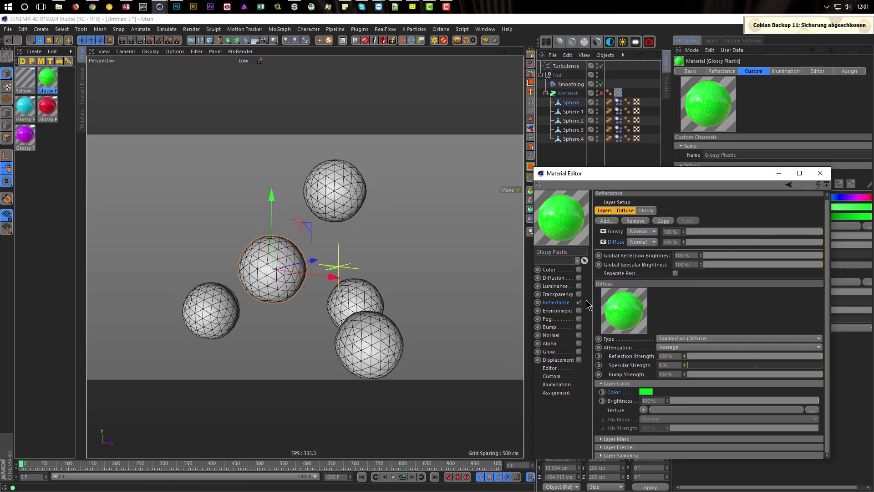
pyautogui.click(578, 270)
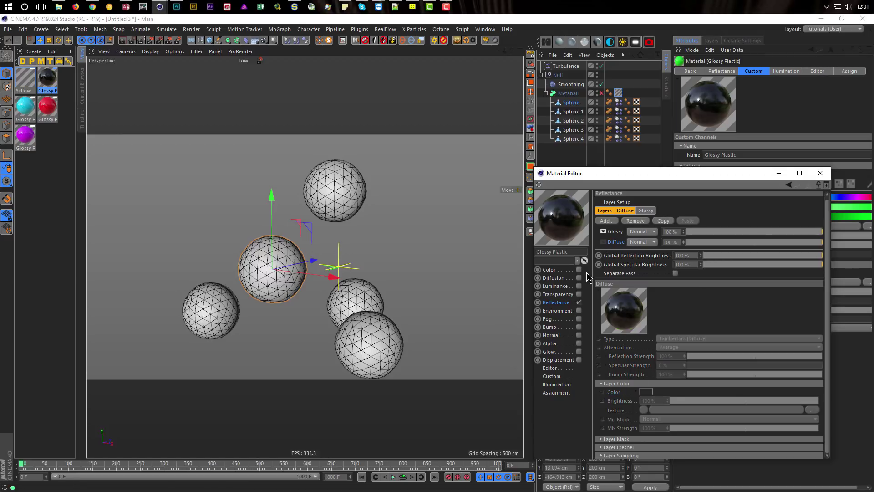
pyautogui.rightClick(612, 206)
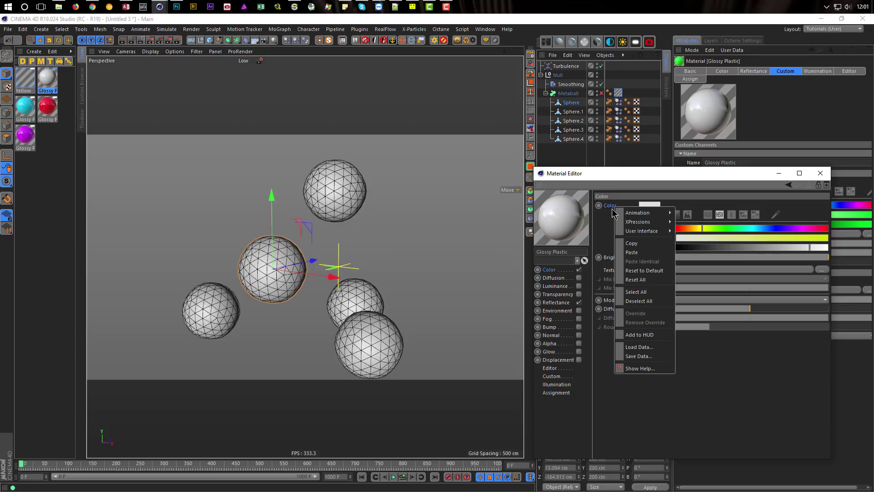
pyautogui.click(636, 253)
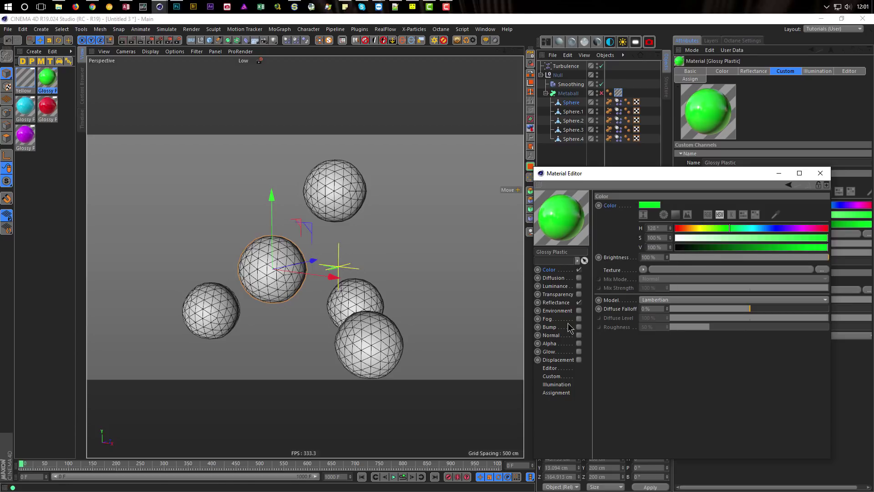
# Drag the cyan Diffuse colour into the cyan material's Color channel and enable it
pyautogui.click(26, 106)
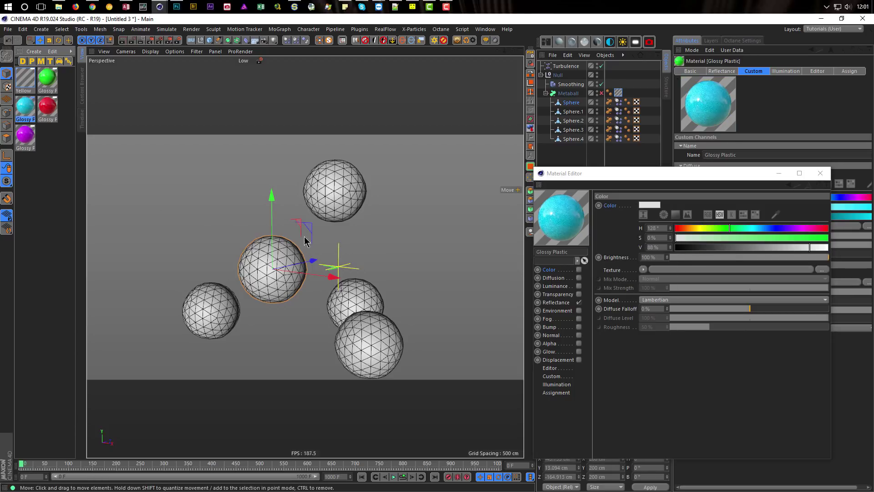
pyautogui.click(556, 303)
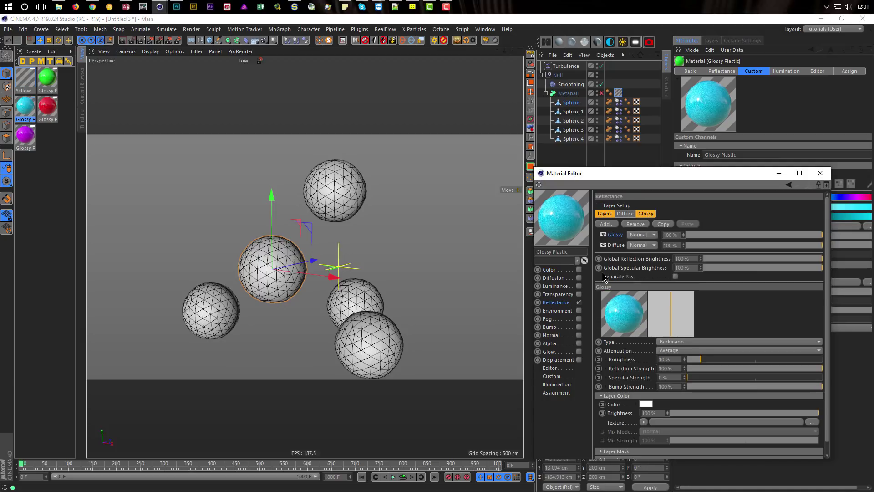
pyautogui.click(616, 245)
pyautogui.rightClick(616, 396)
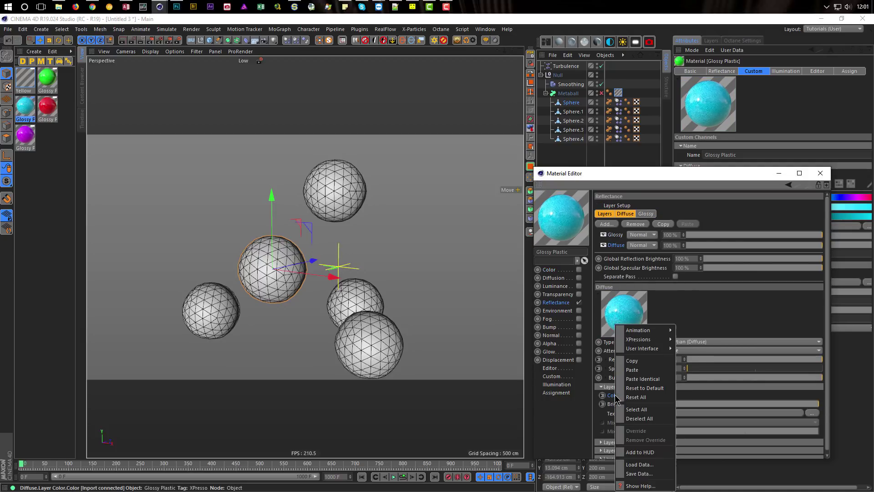
pyautogui.press('Escape')
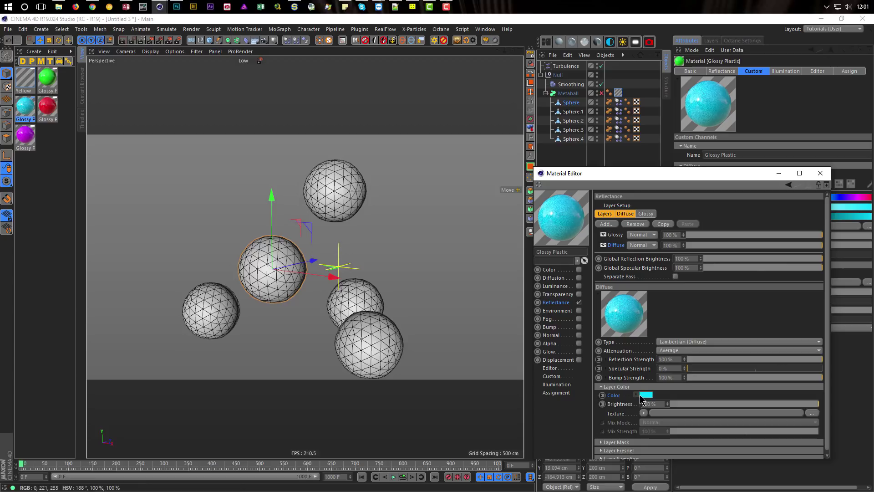
pyautogui.moveTo(646, 395); pyautogui.dragTo(640, 207)
pyautogui.click(579, 269)
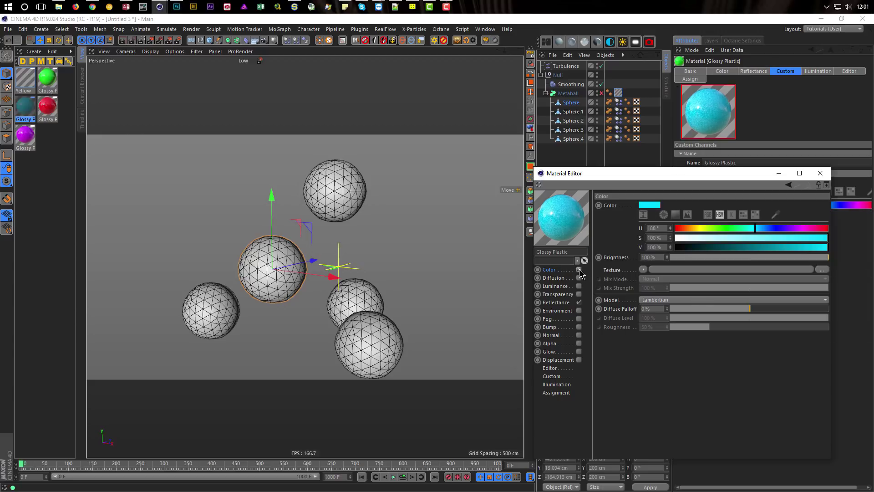
pyautogui.click(565, 303)
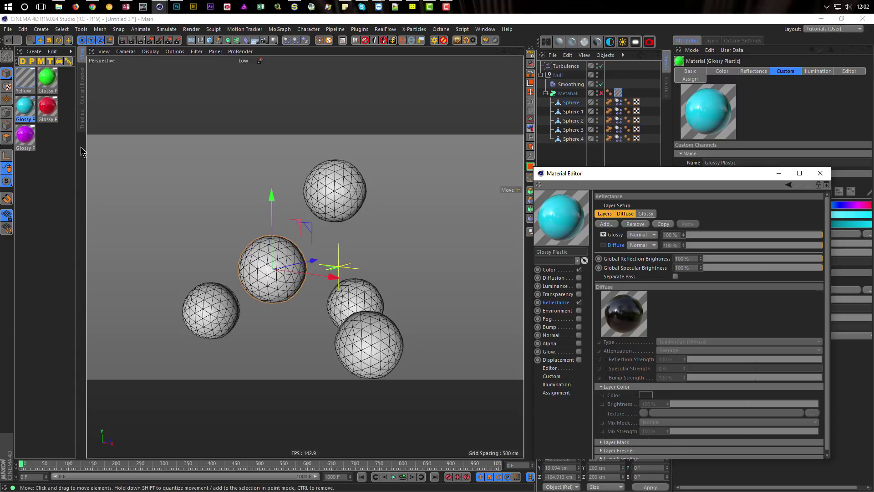
# Move the red Diffuse colour into the red material's enabled Color channel and switch Diffuse off
pyautogui.click(44, 111)
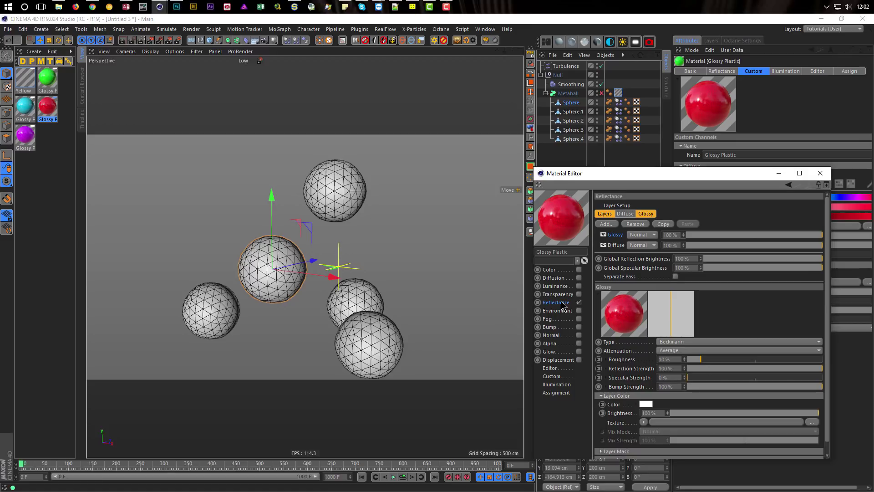
pyautogui.click(616, 245)
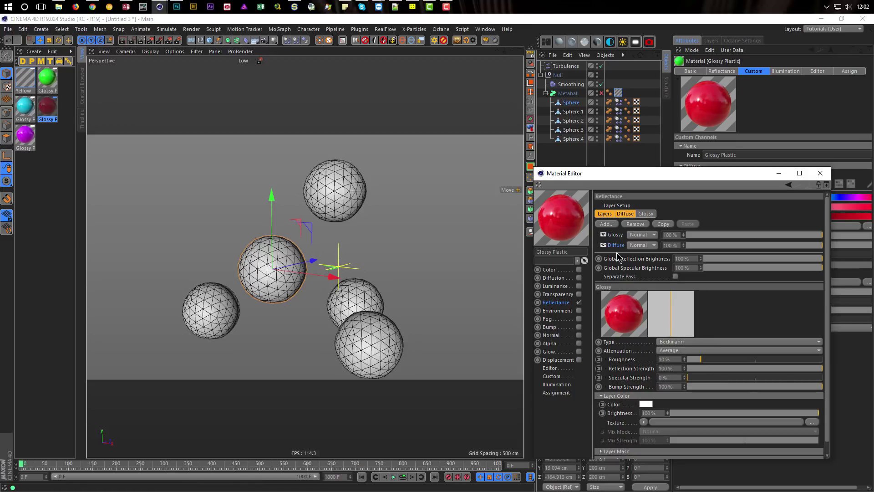
pyautogui.moveTo(643, 396); pyautogui.dragTo(649, 205)
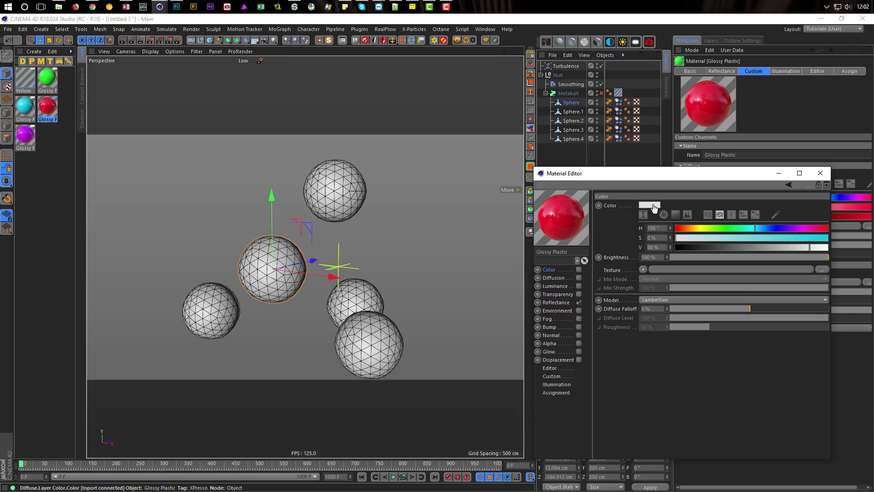
pyautogui.click(579, 269)
pyautogui.click(556, 302)
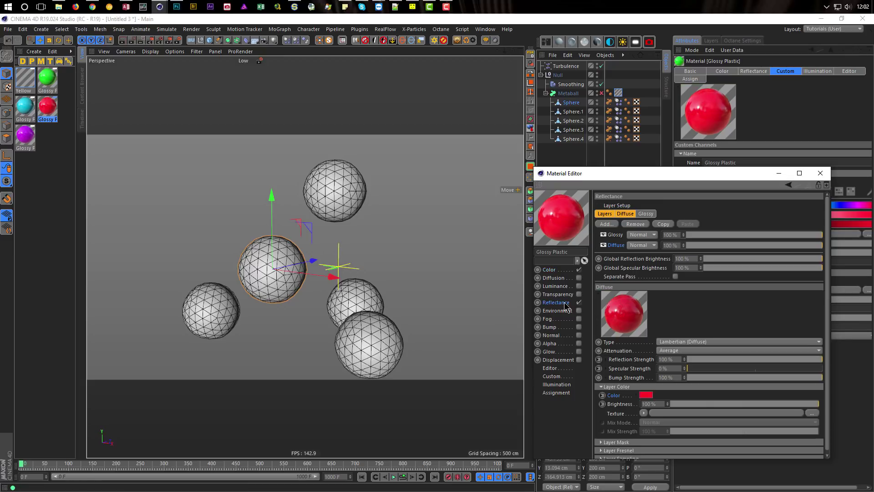
pyautogui.click(604, 245)
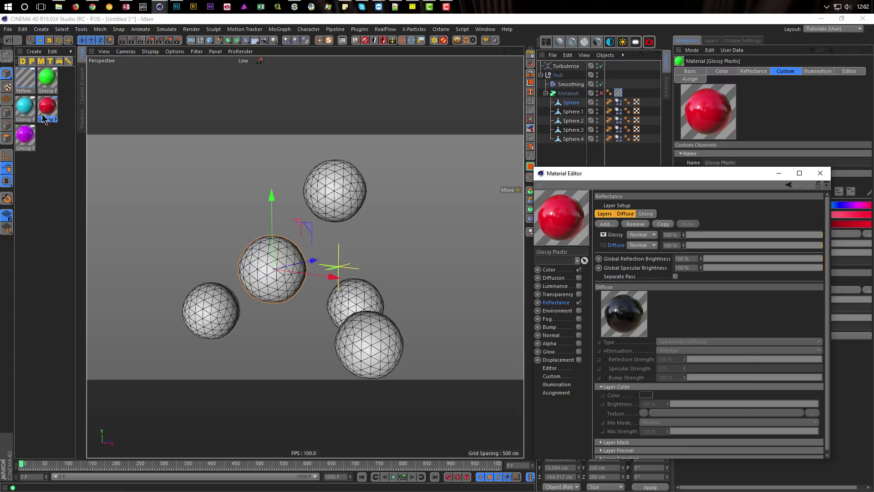
# Move the purple material's magenta colour into its enabled Color channel, then close the editor
pyautogui.click(25, 135)
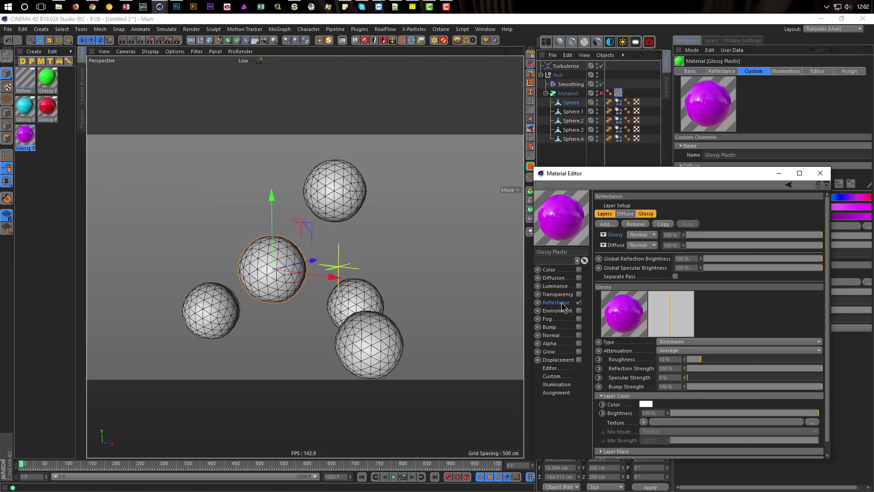
pyautogui.click(616, 245)
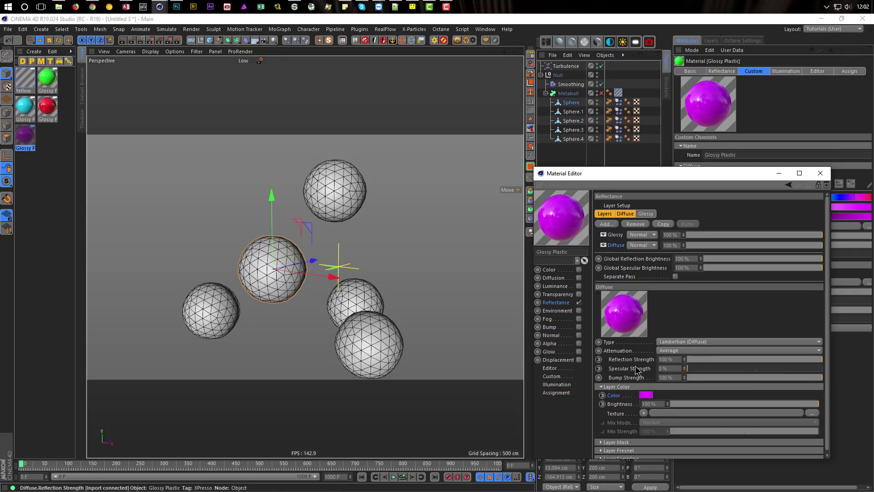
pyautogui.click(563, 271)
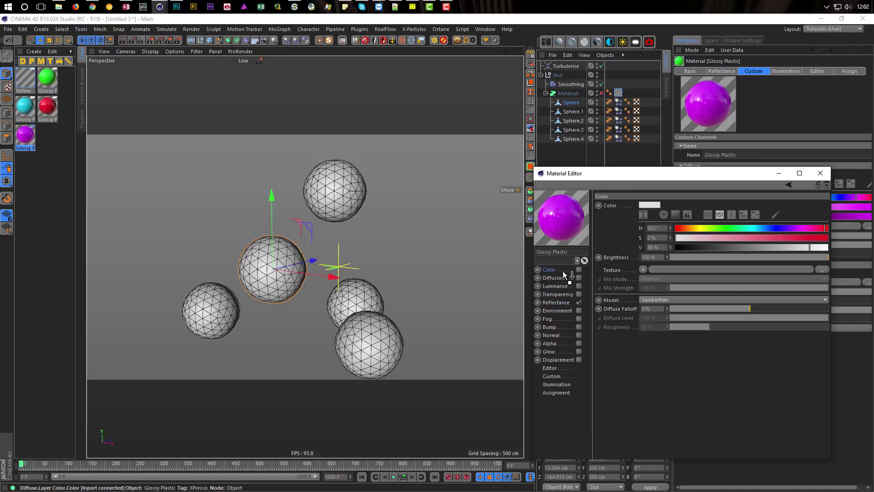
pyautogui.moveTo(639, 214); pyautogui.dragTo(649, 205)
pyautogui.click(578, 269)
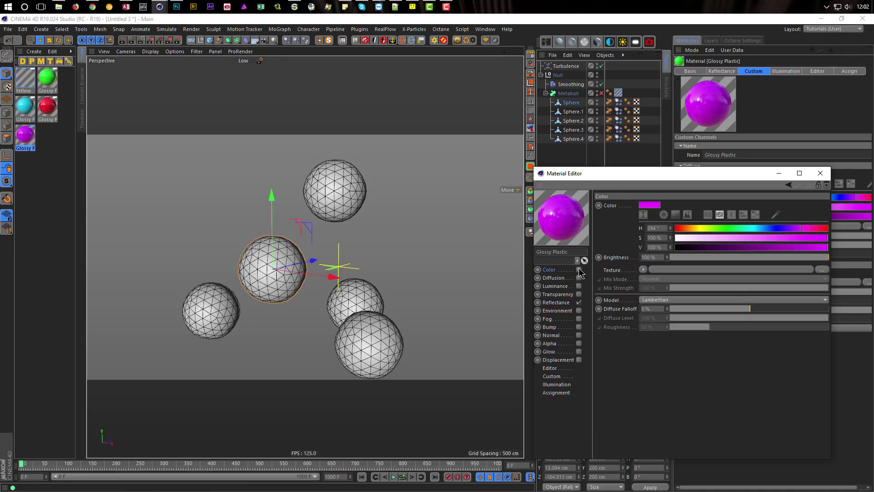
pyautogui.click(563, 302)
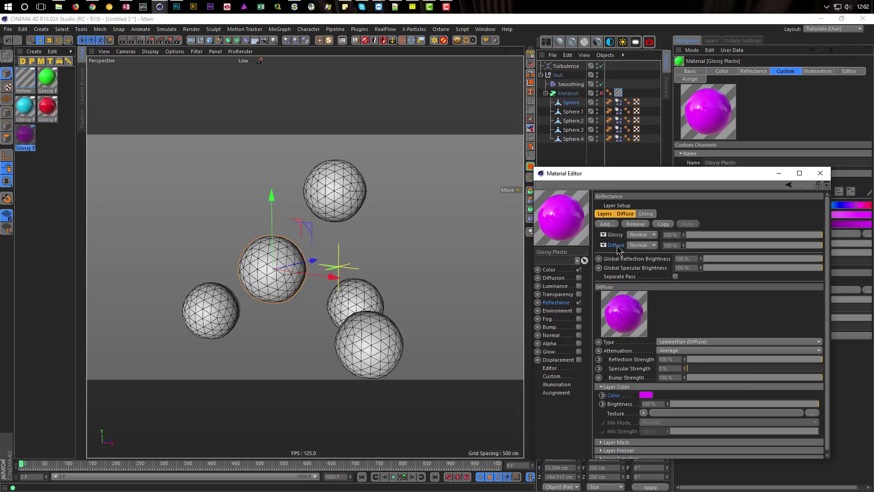
pyautogui.click(820, 173)
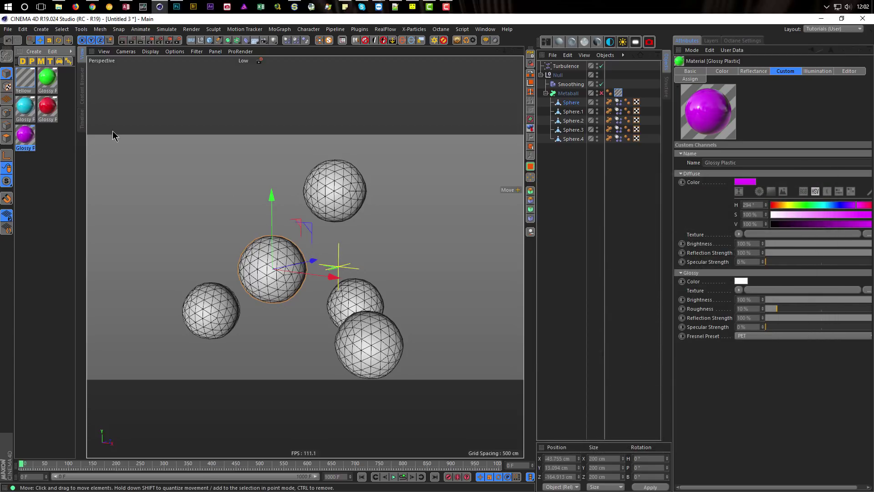
# Open the Yellow material and inspect its Alpha texture options without changing anything
pyautogui.click(26, 81)
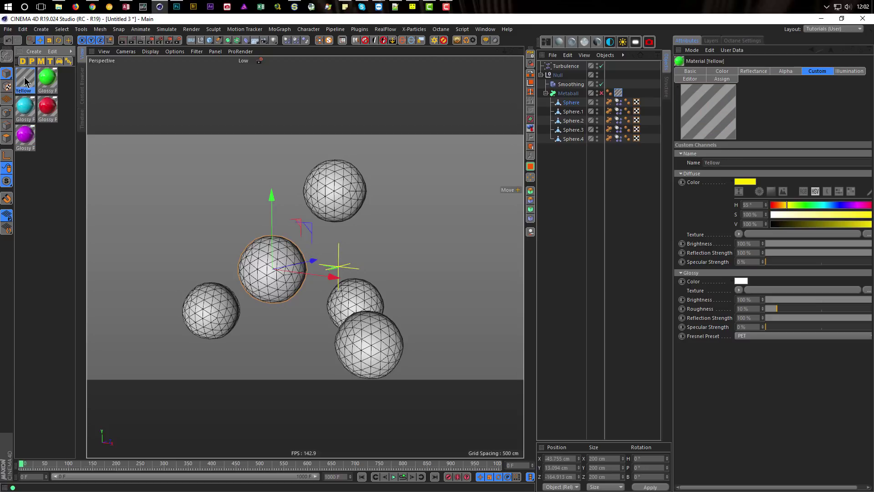
pyautogui.doubleClick(25, 81)
pyautogui.moveTo(215, 66); pyautogui.dragTo(478, 129)
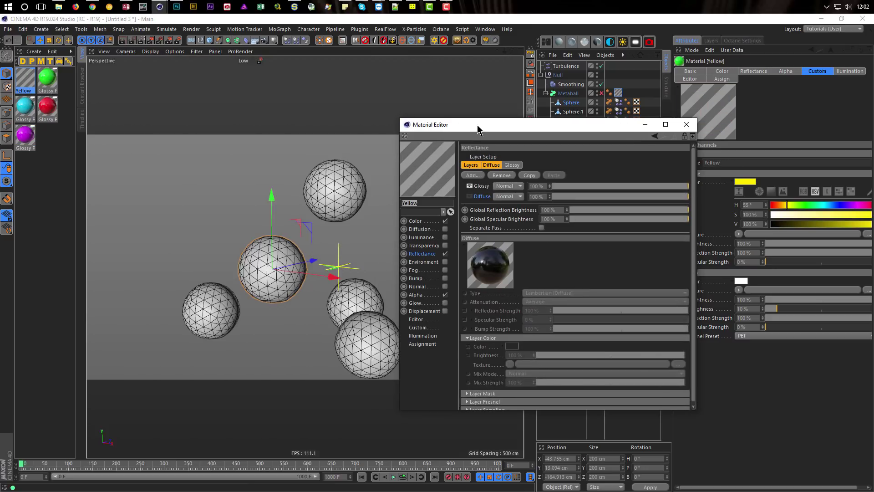
pyautogui.click(424, 295)
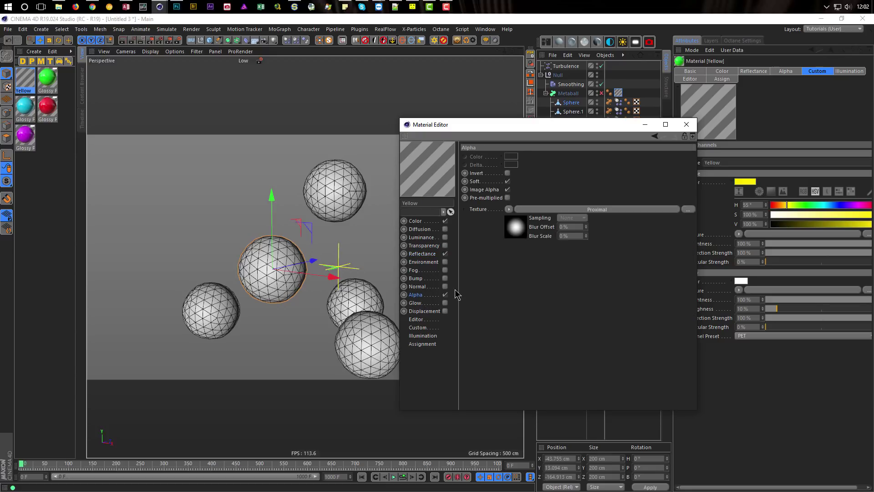
pyautogui.rightClick(482, 210)
pyautogui.click(508, 241)
# Open the green glossy material in the editor and rename it Green
pyautogui.click(686, 124)
pyautogui.doubleClick(50, 81)
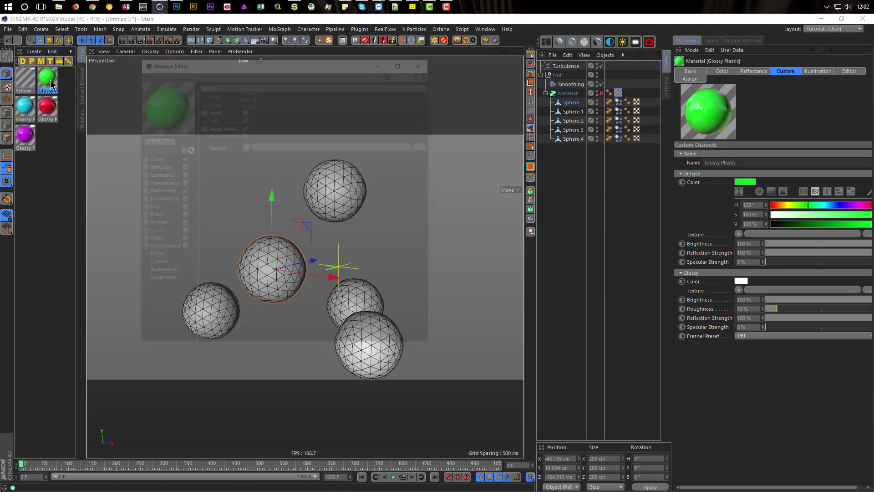
pyautogui.moveTo(258, 71); pyautogui.dragTo(561, 180)
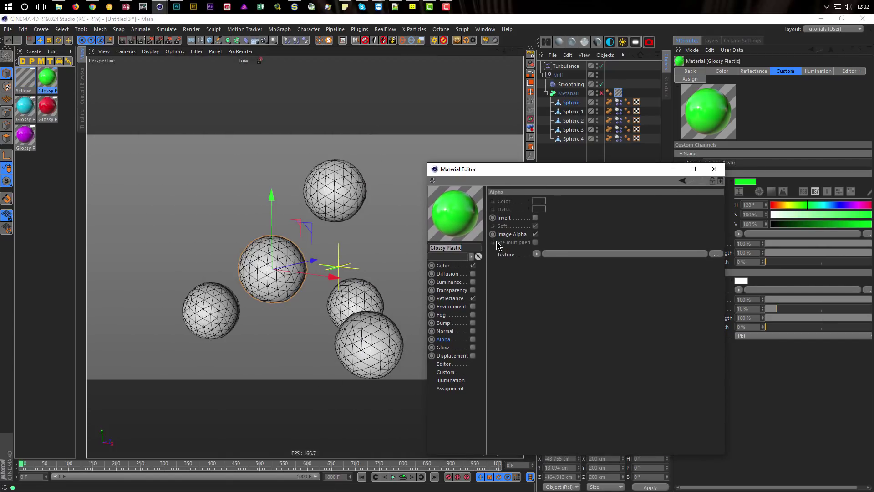
pyautogui.moveTo(629, 173); pyautogui.dragTo(588, 176)
pyautogui.write('Green')
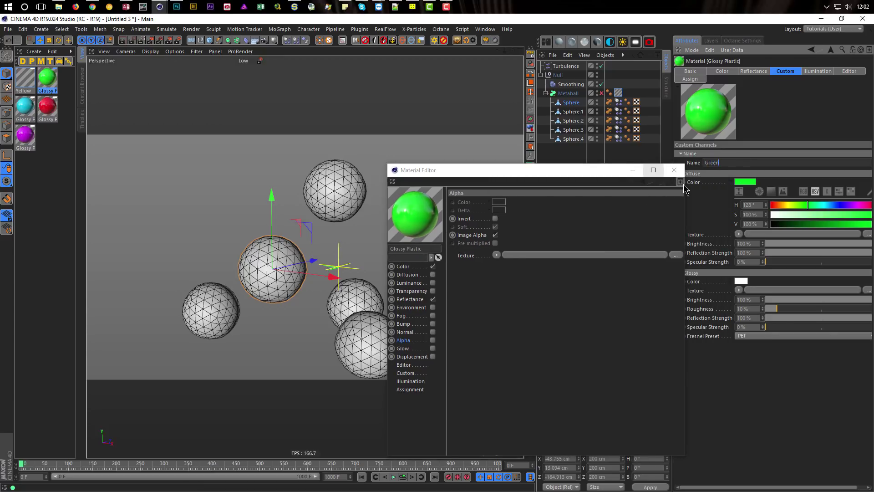
pyautogui.press('Return')
# Enable Green's Alpha with a Proximal shader, replacing Sphere with Sphere.1 in its objects
pyautogui.click(433, 340)
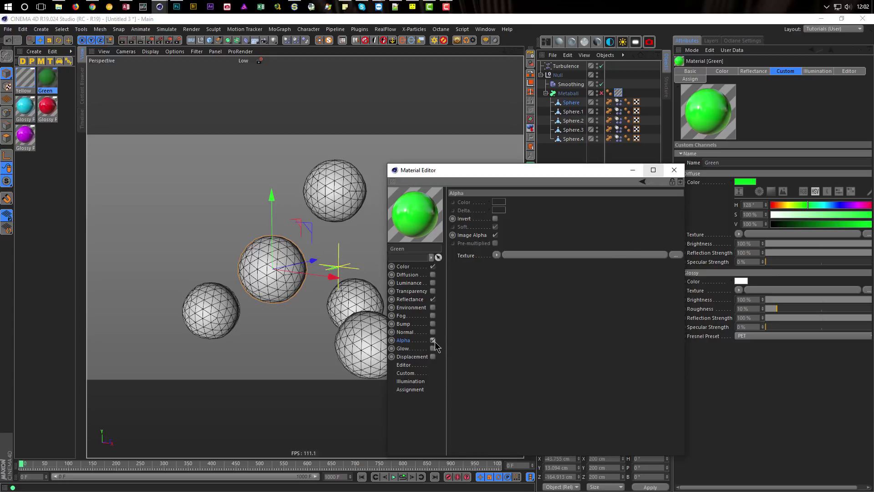
pyautogui.click(471, 258)
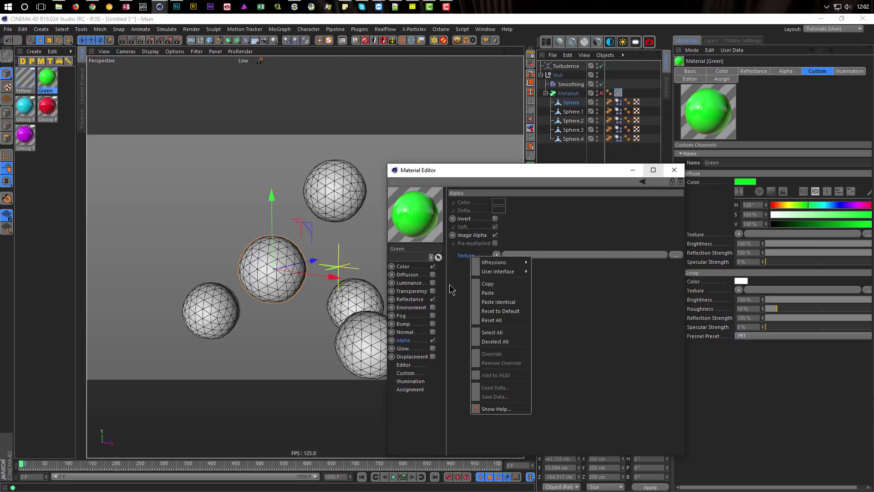
pyautogui.click(484, 299)
pyautogui.click(501, 280)
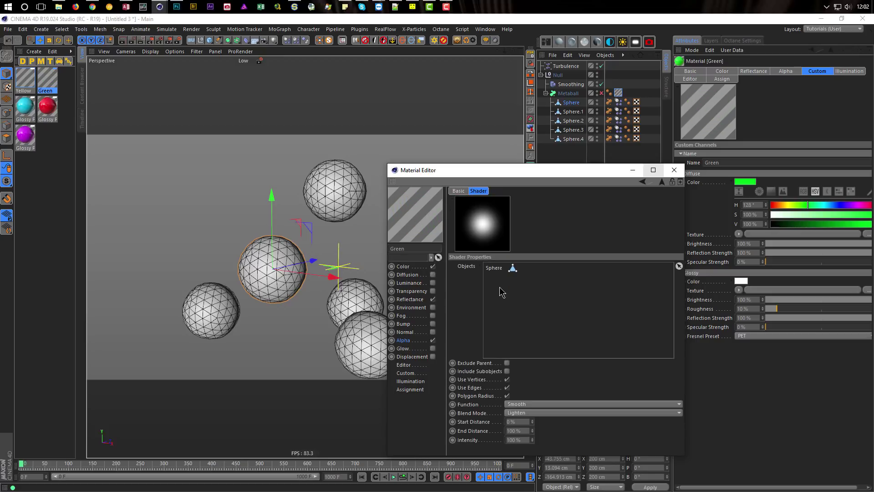
pyautogui.click(496, 270)
pyautogui.press('Delete')
pyautogui.moveTo(572, 112); pyautogui.dragTo(523, 315)
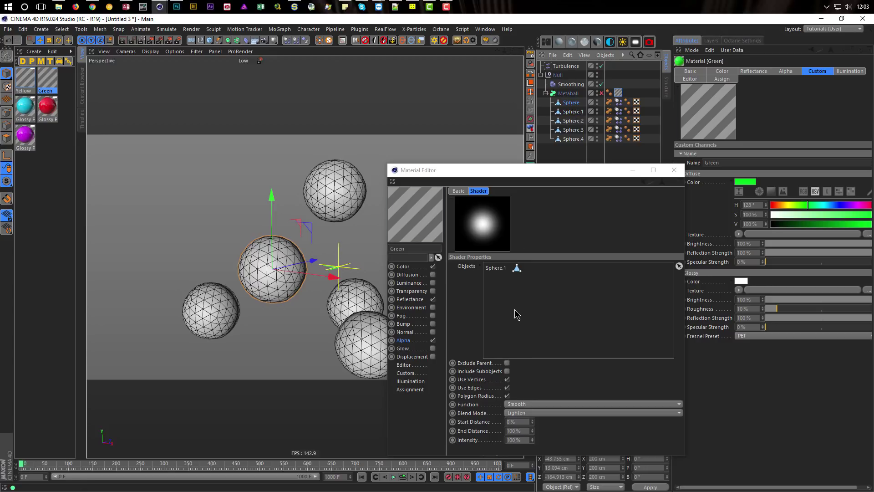
pyautogui.click(26, 108)
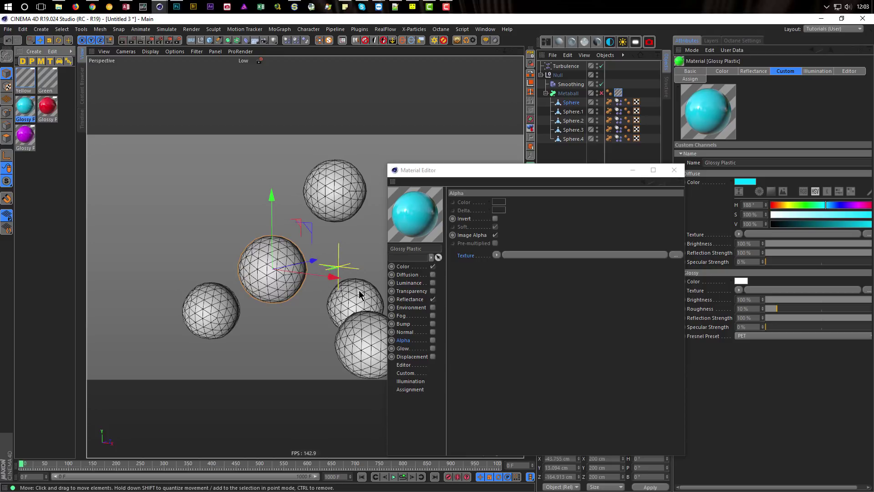
# Rename the cyan material to Blue
pyautogui.click(737, 163)
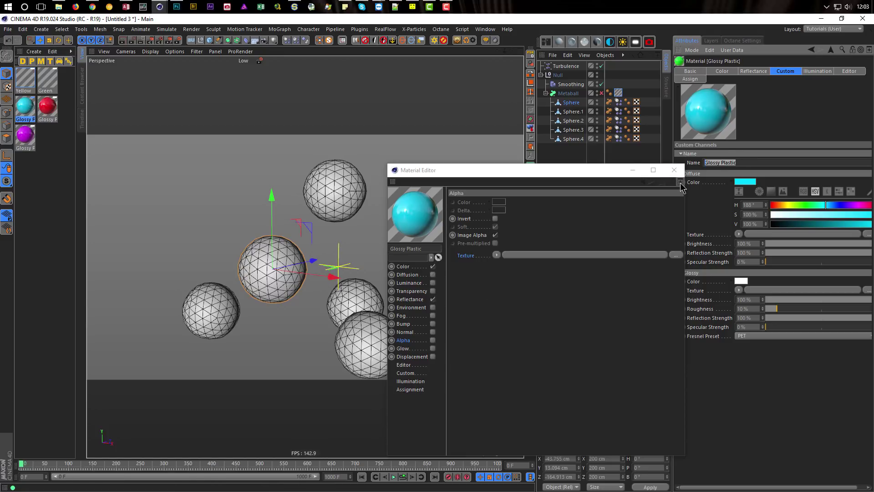
pyautogui.write('Blue')
pyautogui.press('Return')
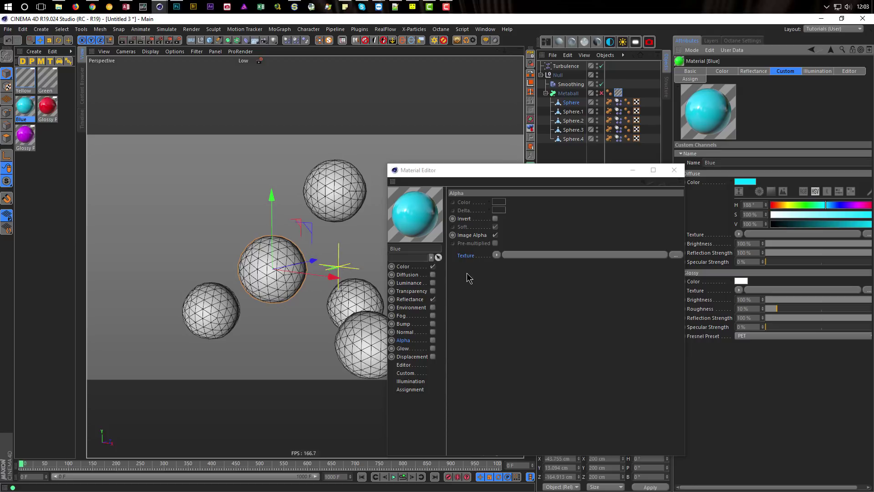
# Put a Proximal shader in Blue's Alpha texture, linked only to Sphere.2
pyautogui.click(417, 342)
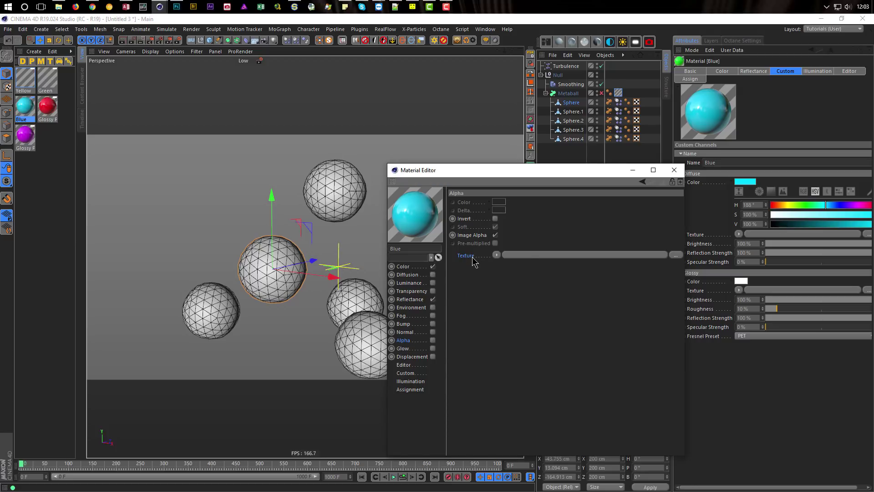
pyautogui.click(472, 258)
pyautogui.click(479, 295)
pyautogui.click(508, 280)
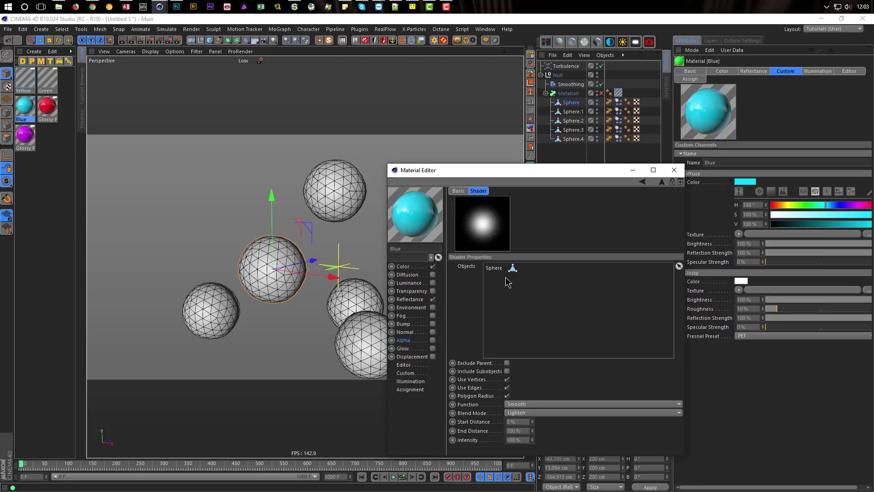
pyautogui.press('Delete')
pyautogui.moveTo(573, 121); pyautogui.dragTo(521, 303)
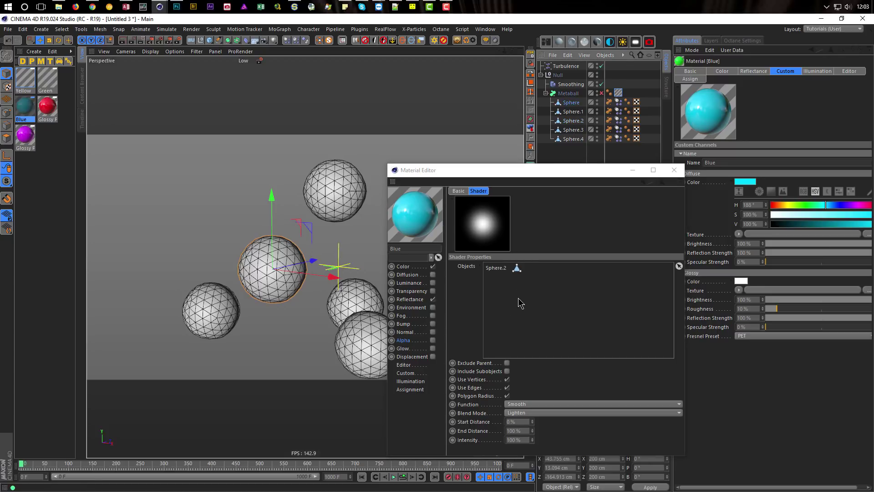
# Rename the red material to Red
pyautogui.click(47, 109)
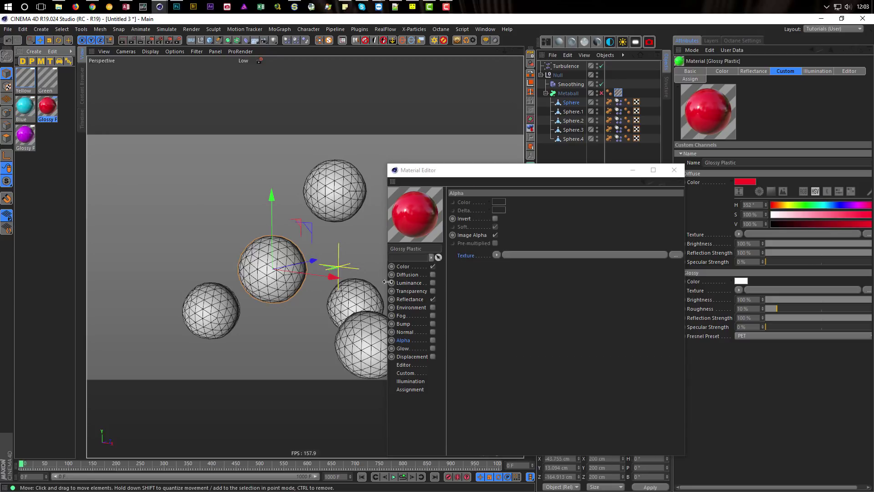
pyautogui.click(746, 164)
pyautogui.write('Red')
pyautogui.press('Return')
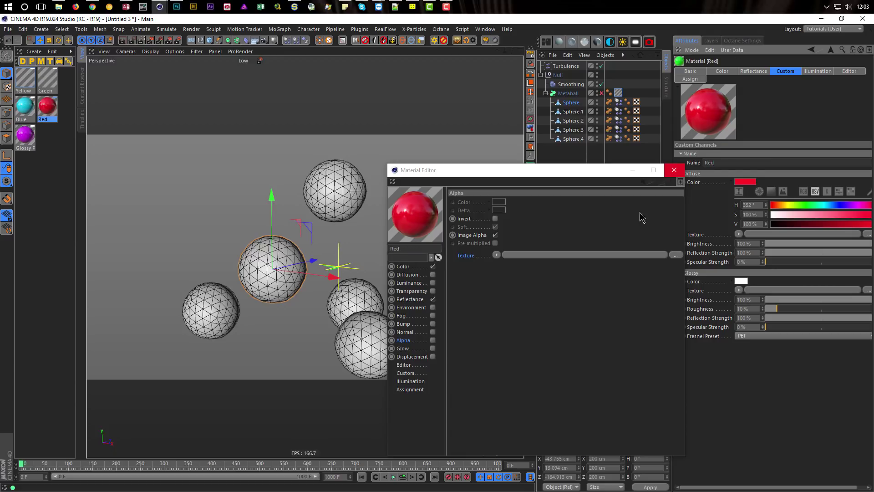
# Enable Red's Alpha with a pasted Proximal shader linked only to Sphere.3
pyautogui.click(433, 340)
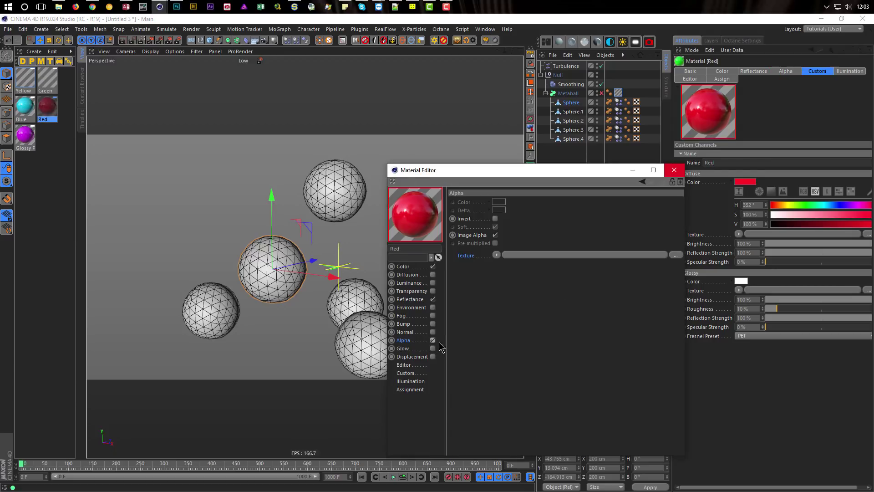
pyautogui.rightClick(469, 255)
pyautogui.click(484, 294)
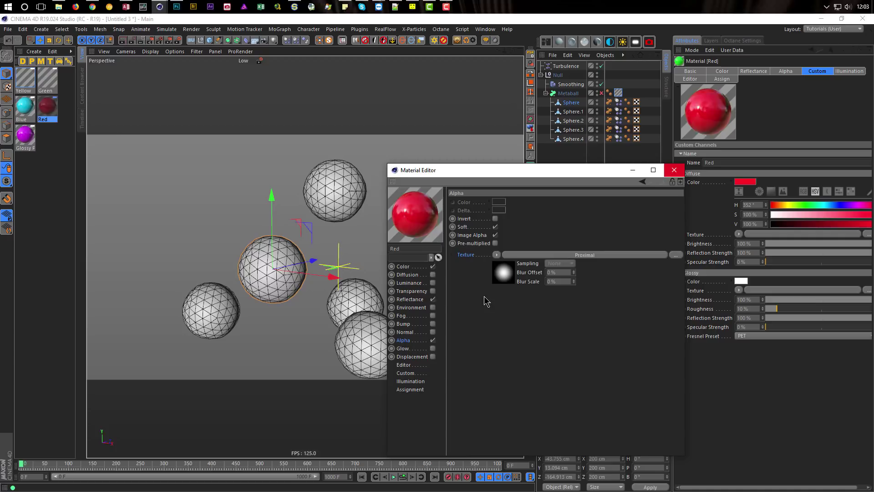
pyautogui.click(511, 273)
pyautogui.press('Delete')
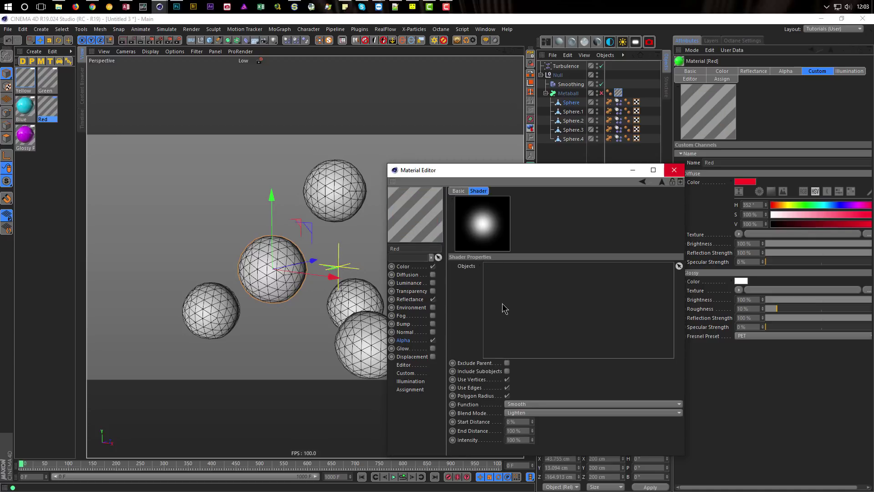
pyautogui.moveTo(581, 133); pyautogui.dragTo(559, 325)
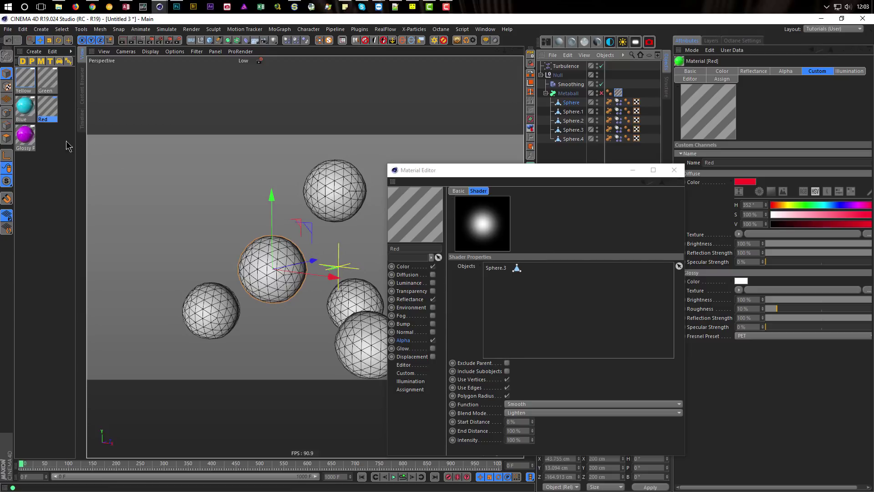
pyautogui.click(25, 136)
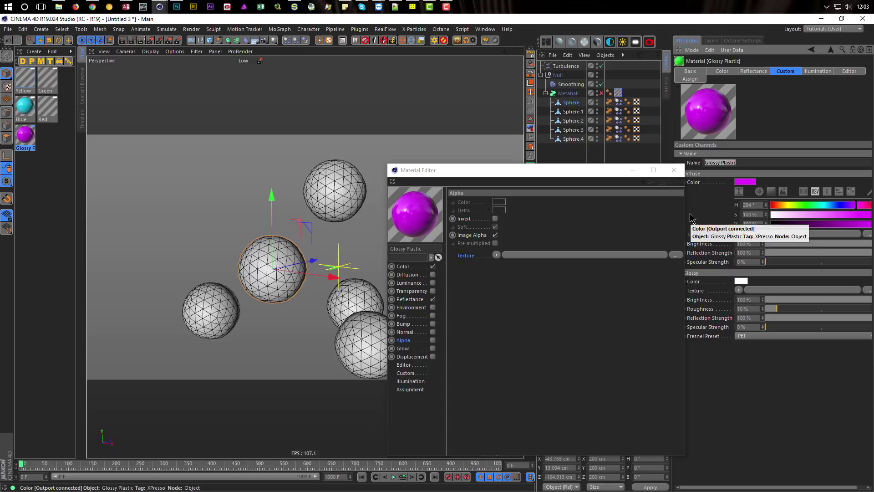
# Rename the magenta material Pink and enable its Alpha channel
pyautogui.write('Pl')
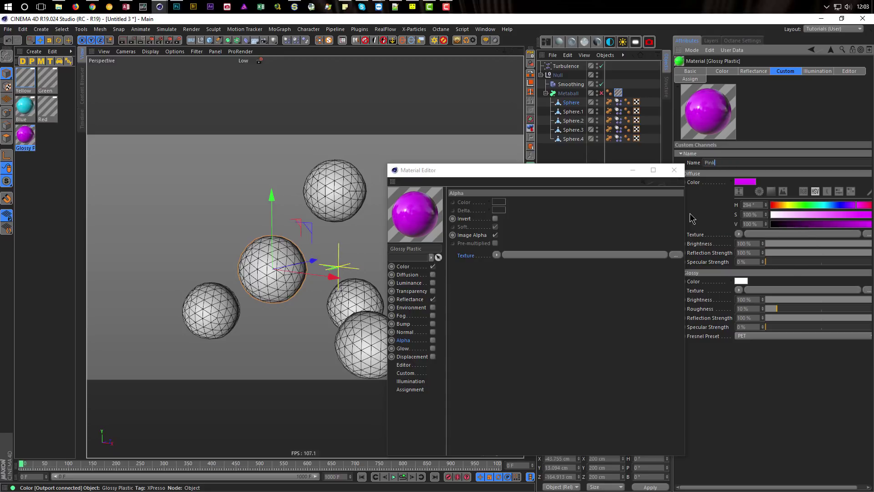
pyautogui.press('Return')
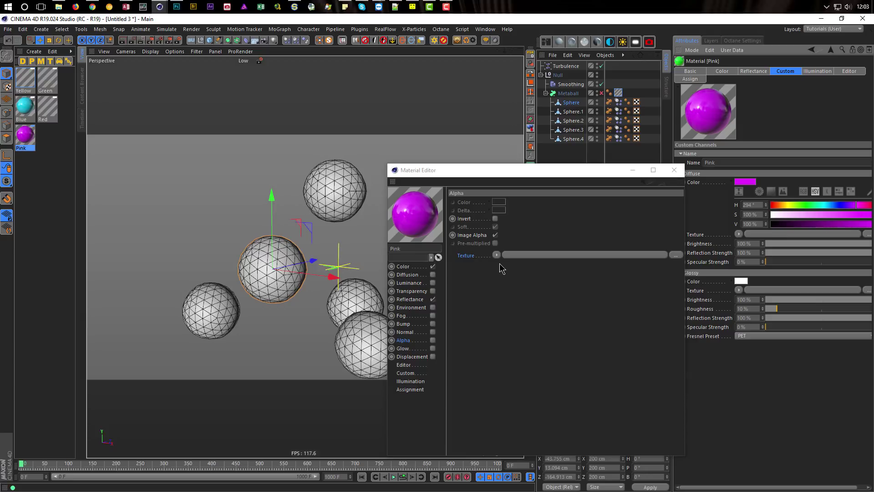
pyautogui.click(433, 340)
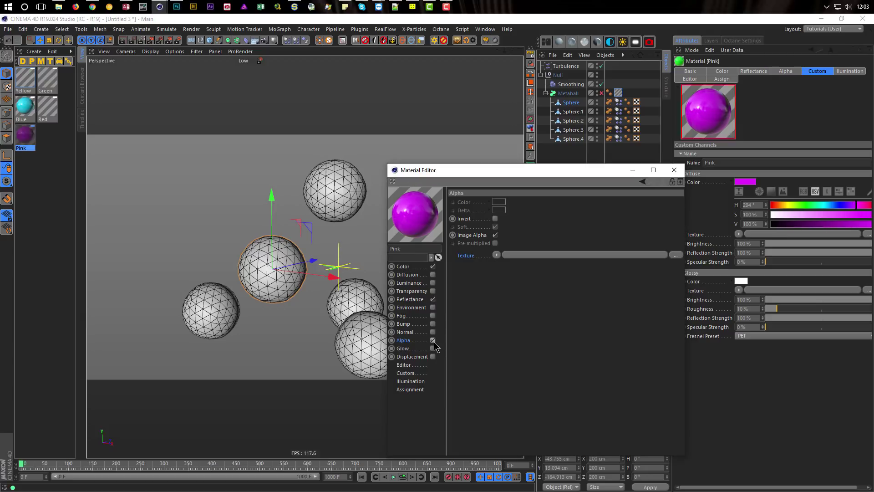
# Paste a Proximal shader into Pink's alpha, link Sphere.4, and close the editor
pyautogui.click(496, 255)
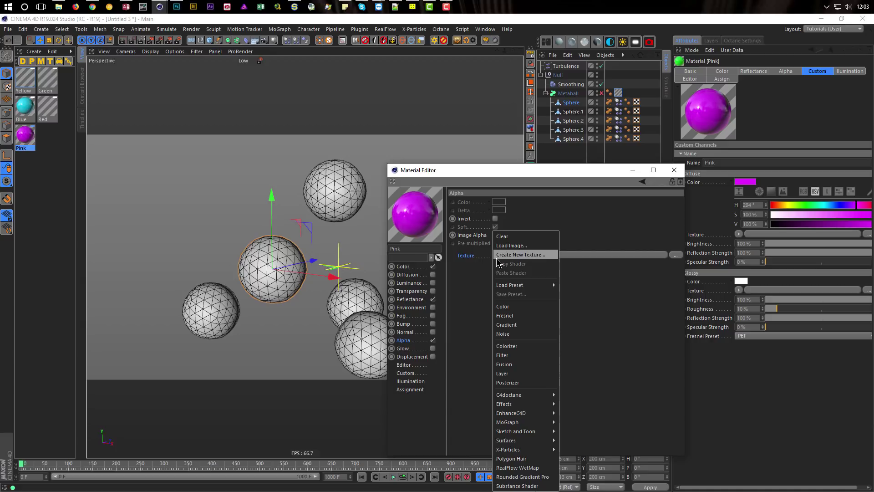
pyautogui.click(471, 286)
pyautogui.click(472, 257)
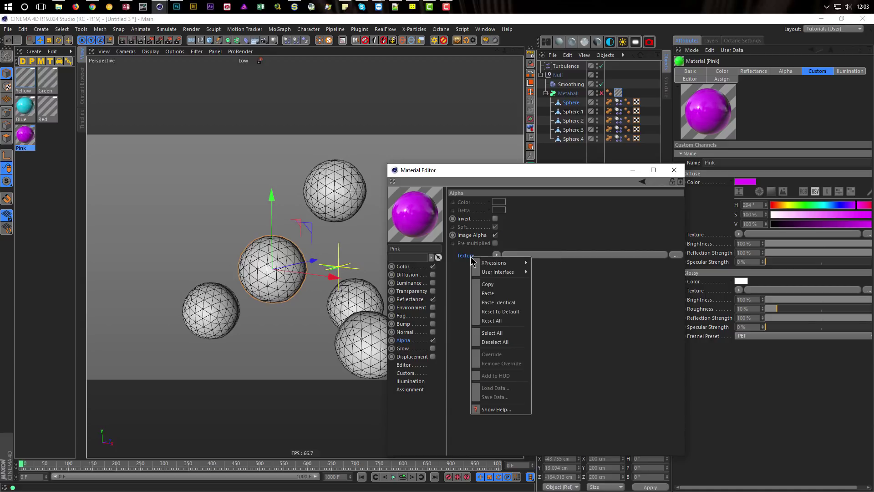
pyautogui.click(486, 294)
pyautogui.click(501, 275)
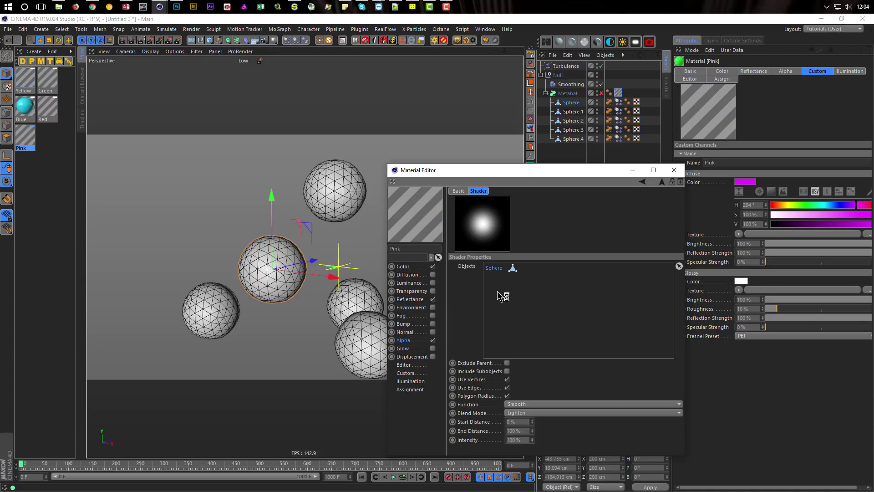
pyautogui.moveTo(572, 138); pyautogui.dragTo(541, 304)
pyautogui.click(675, 170)
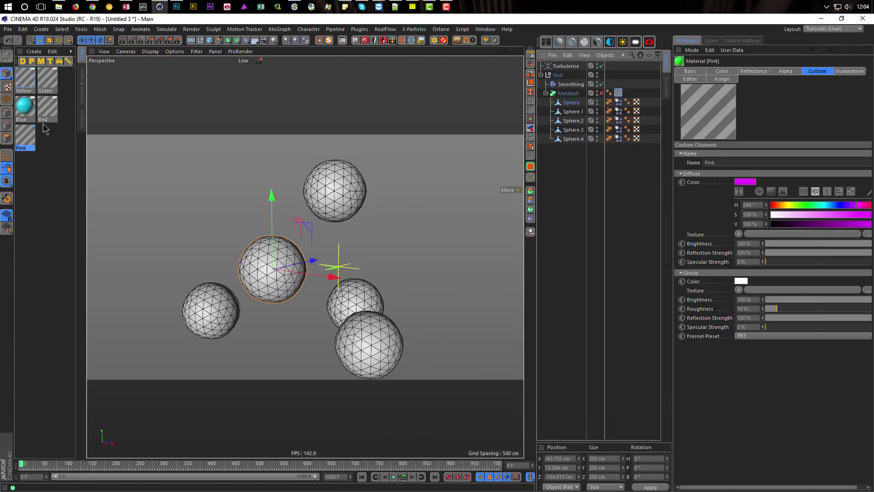
# Turn on the Blue material's Alpha channel
pyautogui.click(25, 109)
pyautogui.doubleClick(28, 112)
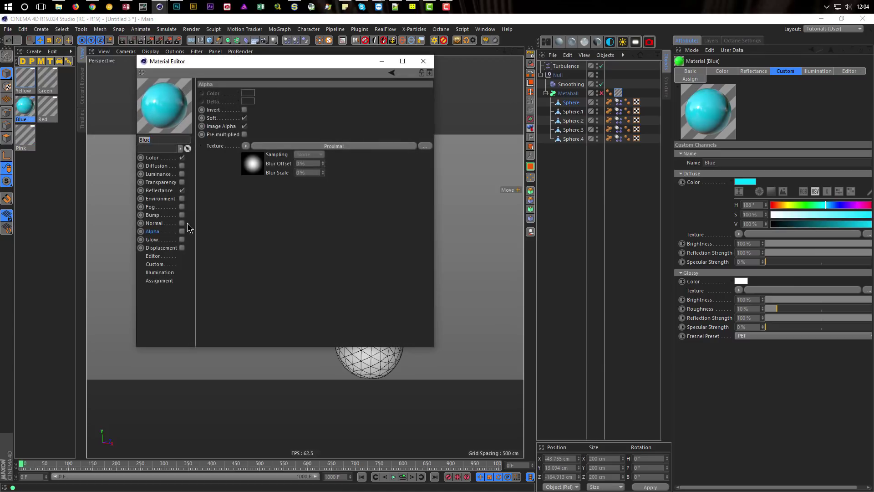
pyautogui.click(182, 231)
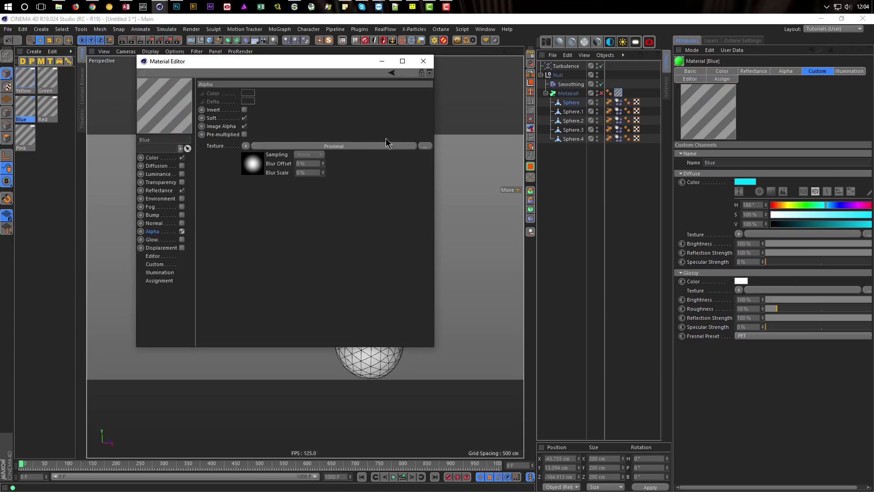
pyautogui.click(423, 61)
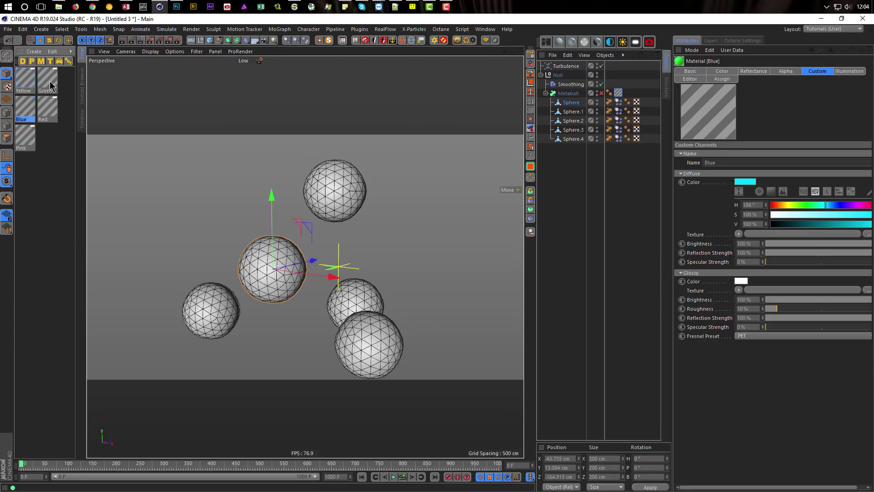
# Apply Green, Blue, Red and Pink to the Metaball and enable it so the spheres blend
pyautogui.click(618, 93)
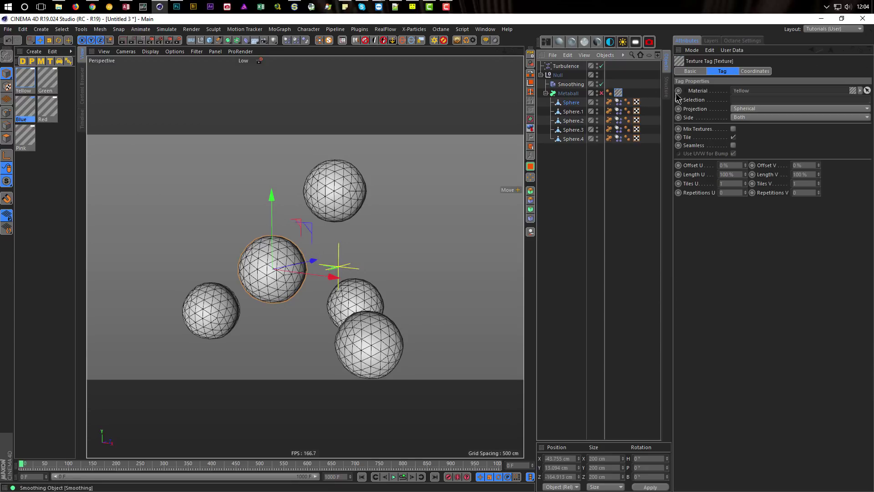
pyautogui.click(48, 79)
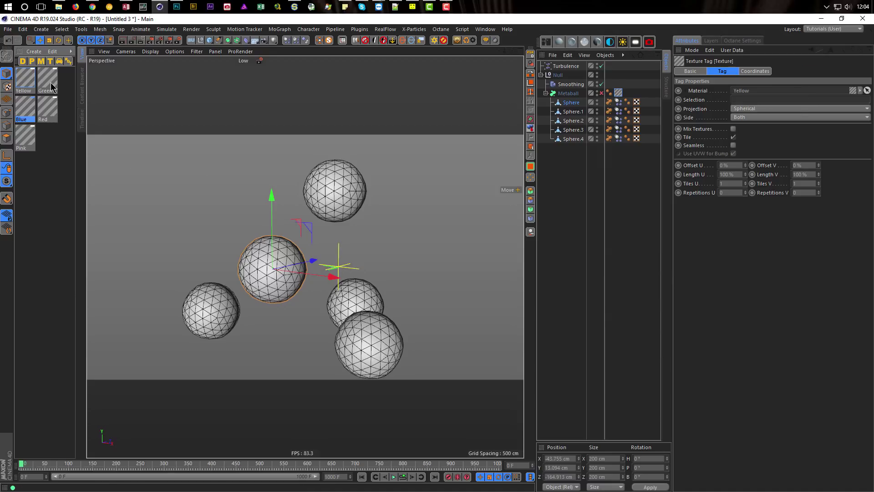
pyautogui.keyDown('shift'); pyautogui.click(27, 138); pyautogui.keyUp('shift')
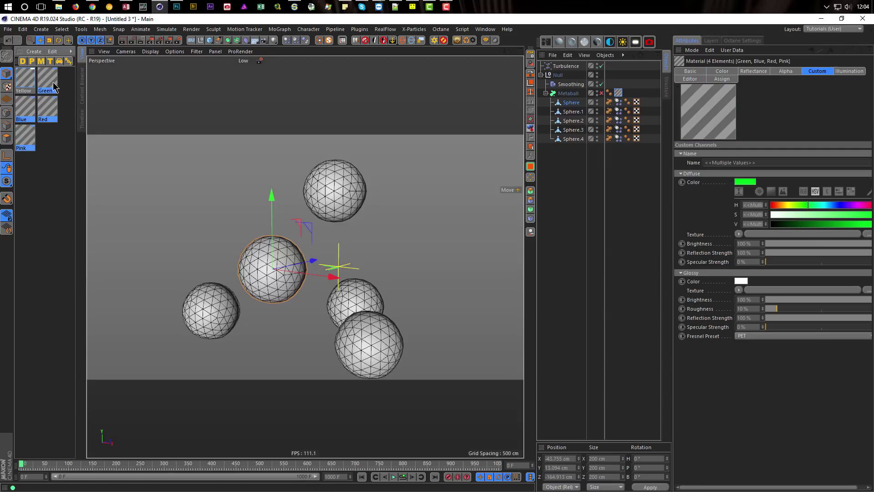
pyautogui.moveTo(52, 86); pyautogui.dragTo(574, 96)
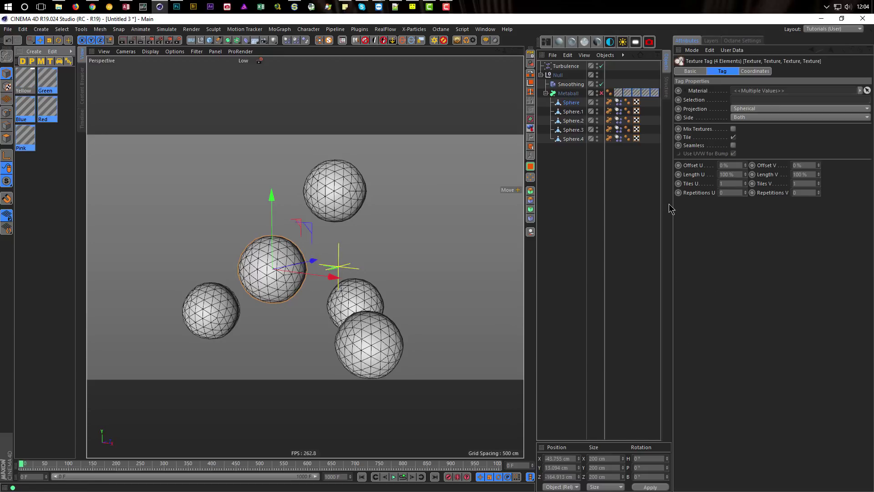
pyautogui.moveTo(672, 203); pyautogui.dragTo(688, 202)
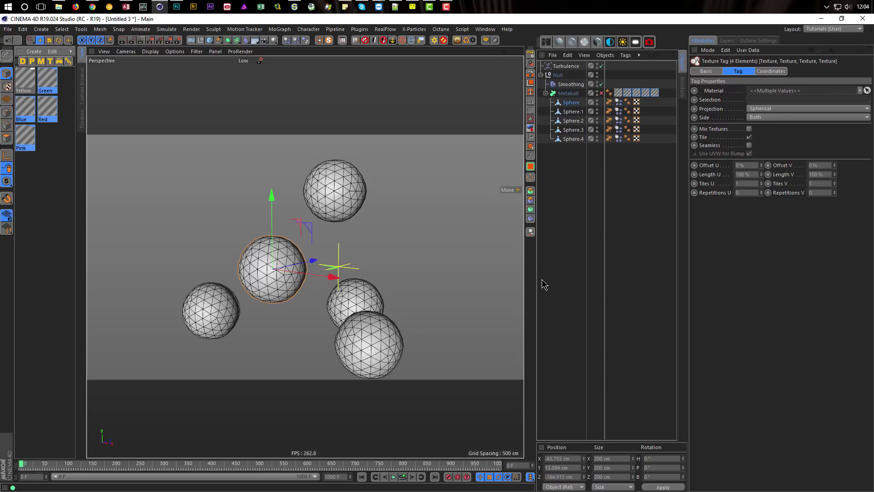
pyautogui.click(601, 93)
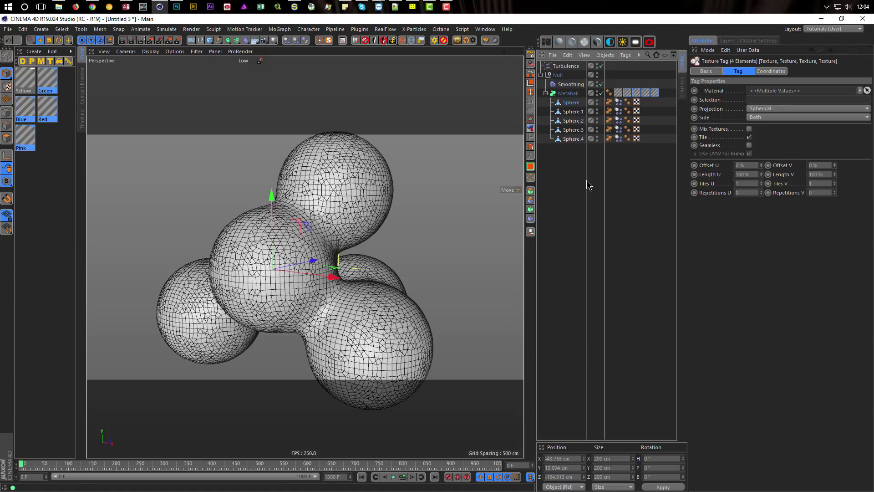
pyautogui.click(141, 40)
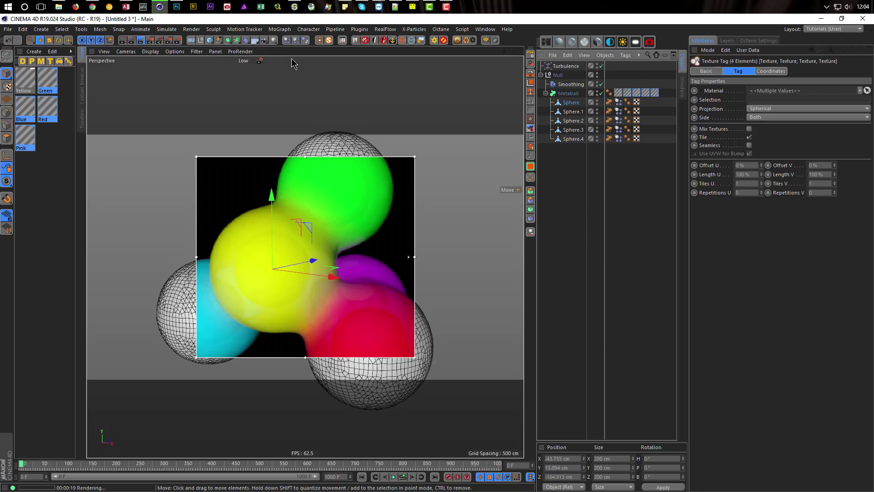
pyautogui.hotkey('alt', 'r')
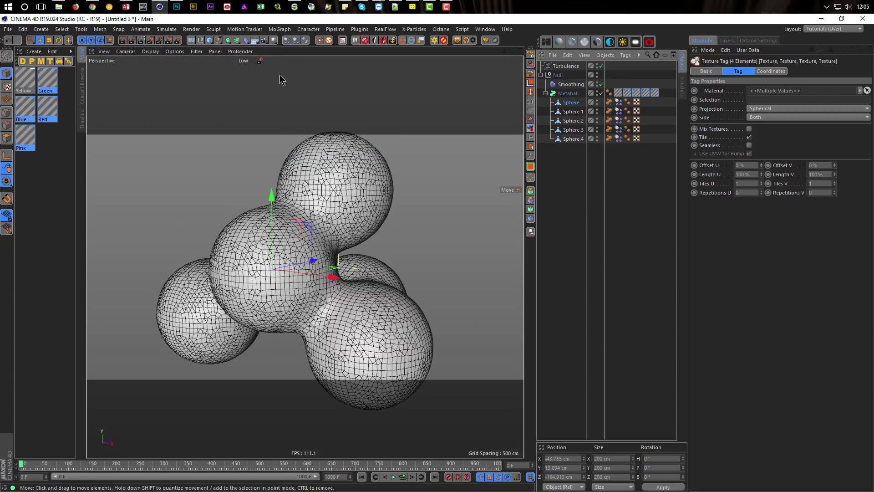
# Add the scene rig, switch its floor off, and review its HDRI lighting settings
pyautogui.click(357, 41)
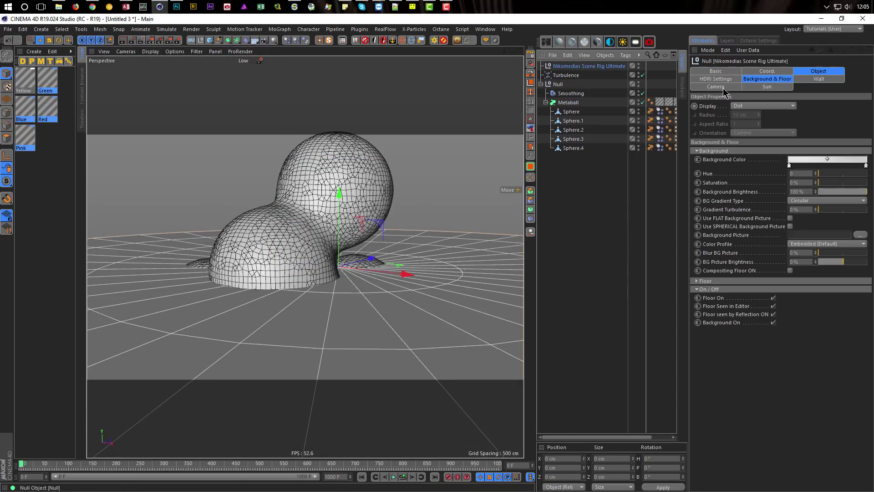
pyautogui.click(760, 80)
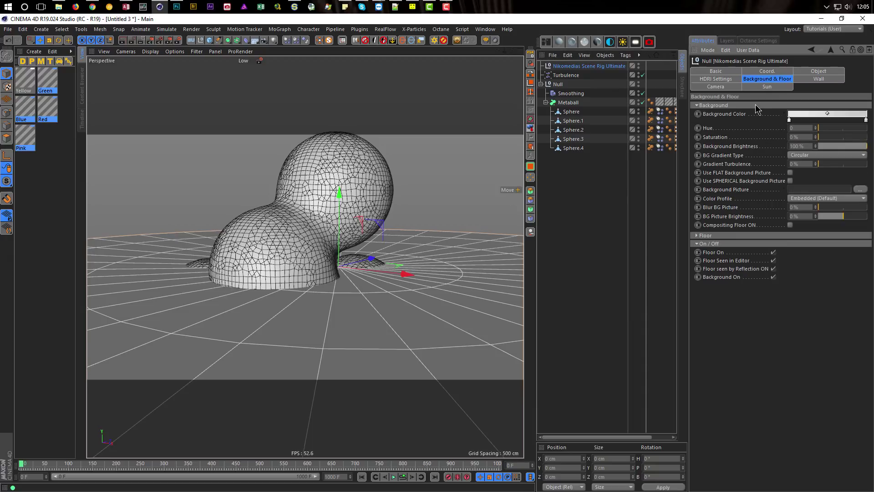
pyautogui.click(737, 106)
pyautogui.click(773, 131)
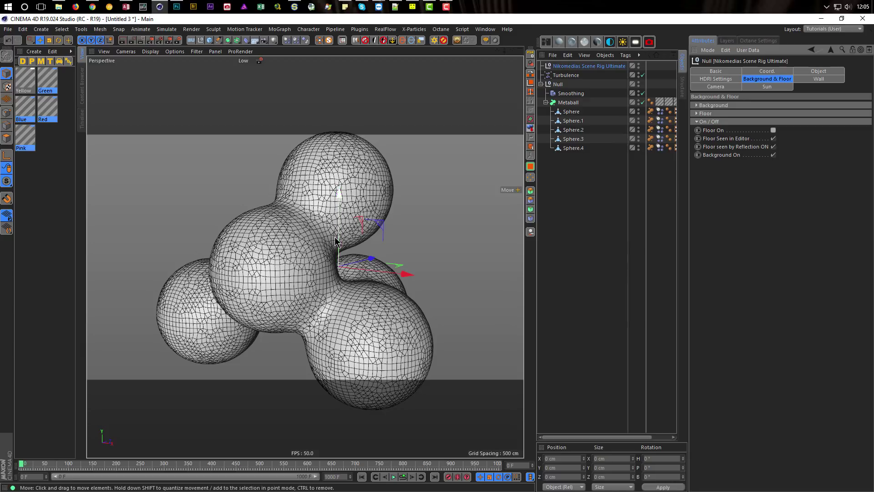
pyautogui.scroll(-3, 302, 245)
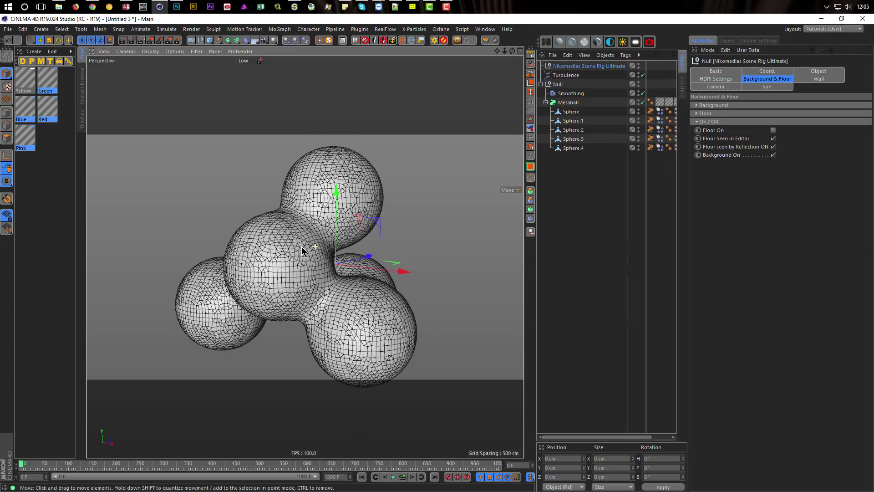
pyautogui.scroll(-2, 300, 244)
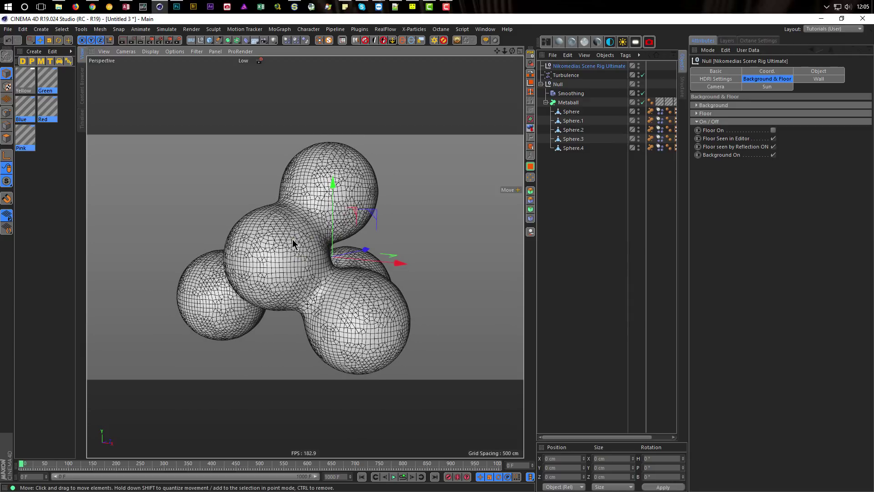
pyautogui.click(815, 73)
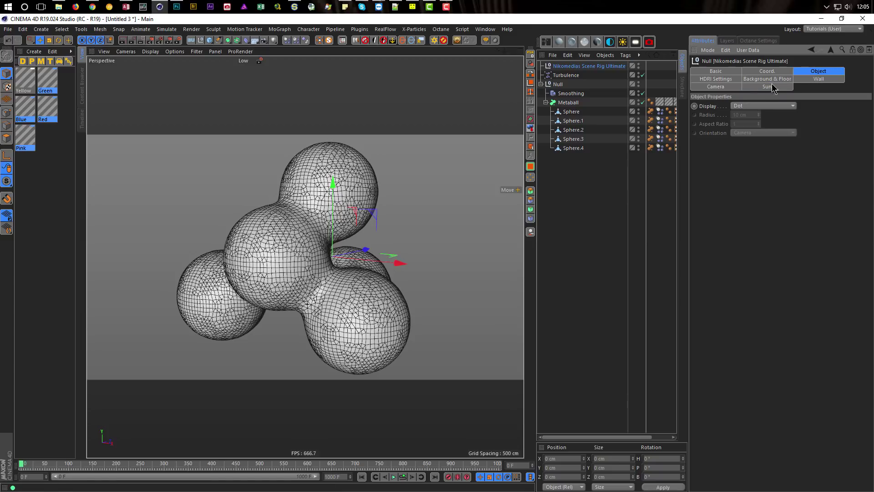
pyautogui.click(715, 79)
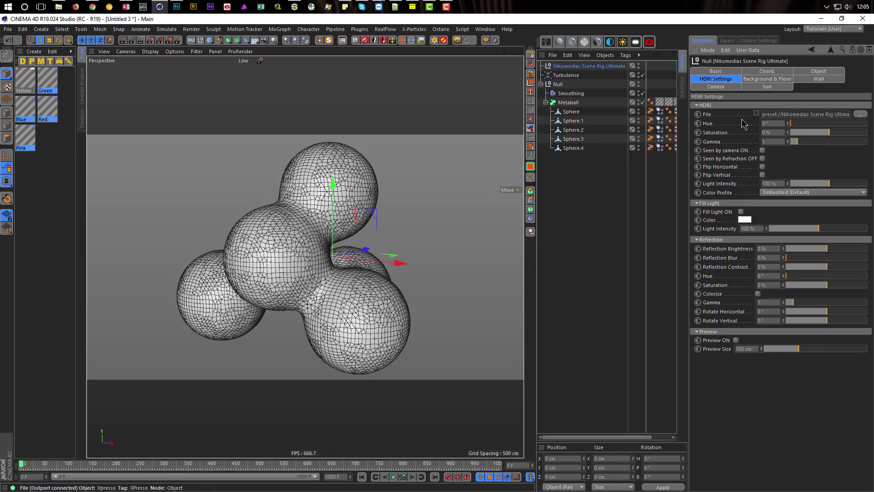
# Start an Interactive Render Region and enlarge it over the coloured spheres
pyautogui.click(141, 40)
pyautogui.moveTo(197, 158); pyautogui.dragTo(147, 132)
pyautogui.moveTo(414, 358); pyautogui.dragTo(472, 379)
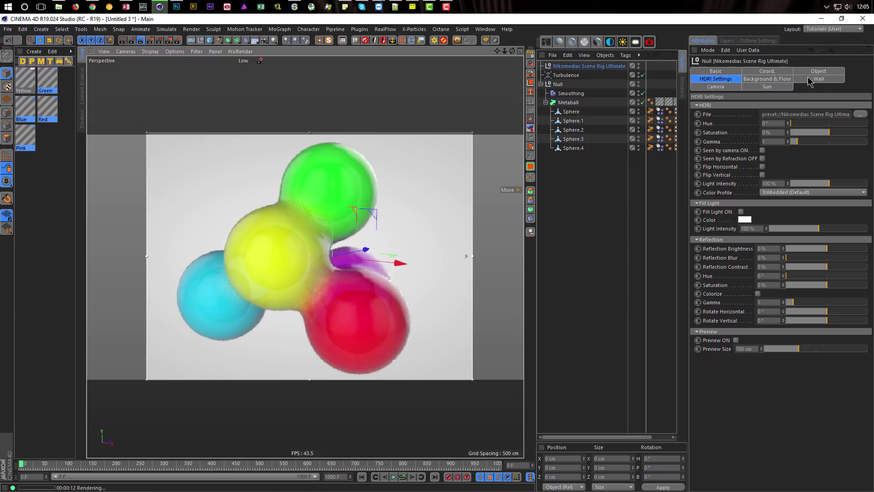
# Set the scene's Background Brightness to 10% for a near-black render backdrop
pyautogui.click(781, 80)
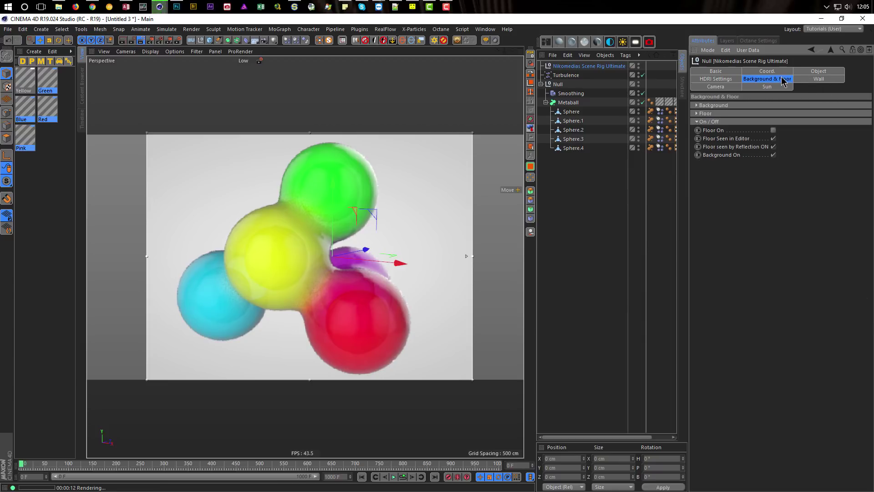
pyautogui.click(763, 106)
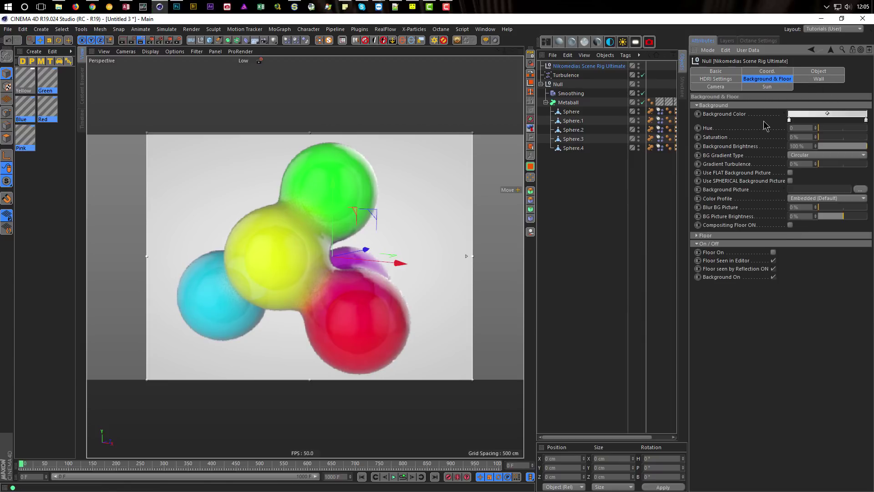
pyautogui.click(823, 147)
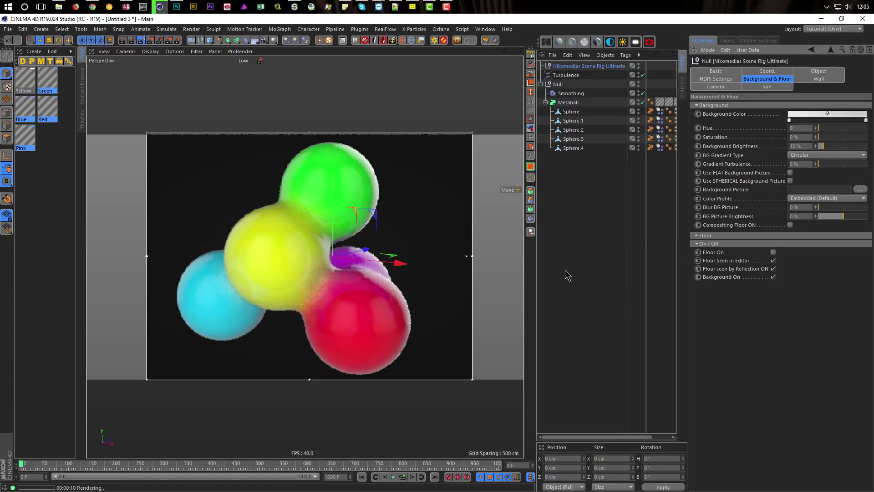
pyautogui.click(31, 81)
pyautogui.doubleClick(31, 81)
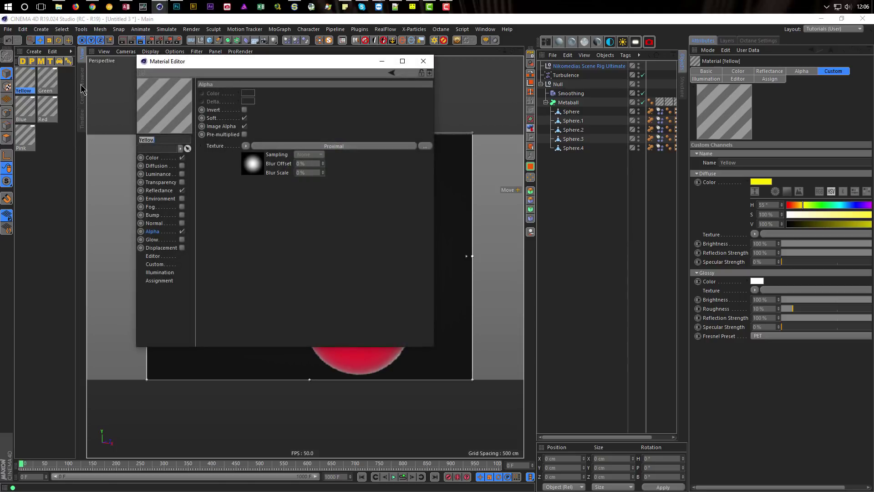
pyautogui.moveTo(242, 64); pyautogui.dragTo(602, 127)
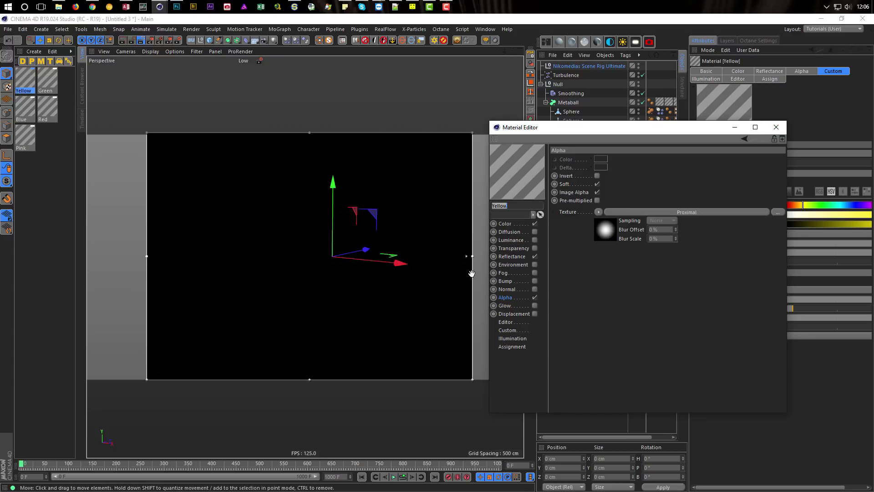
pyautogui.keyDown('shift'); pyautogui.click(28, 143); pyautogui.keyUp('shift')
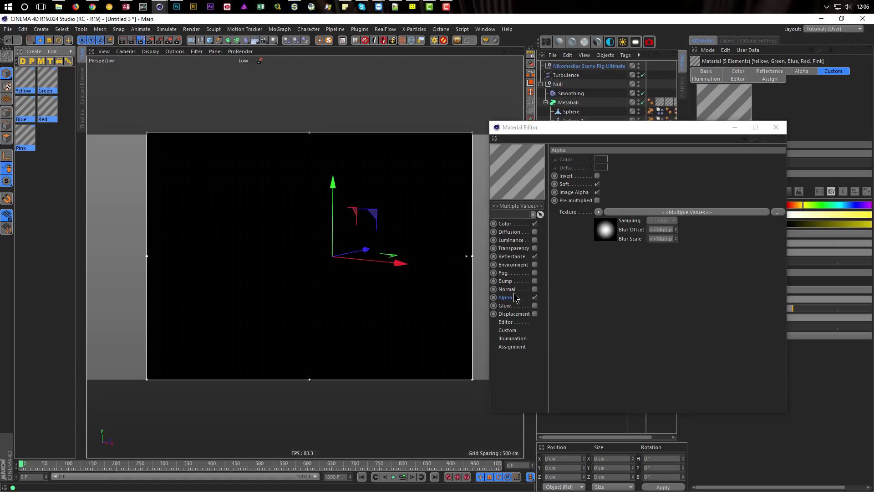
pyautogui.click(512, 257)
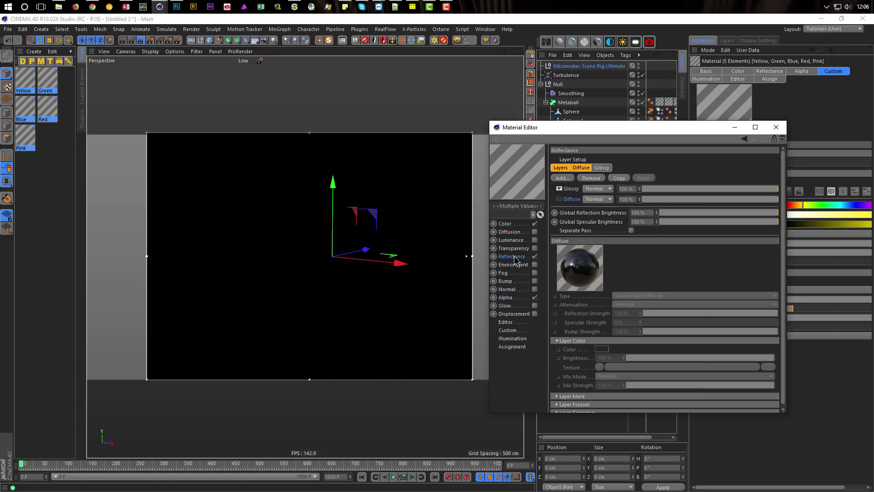
pyautogui.click(559, 199)
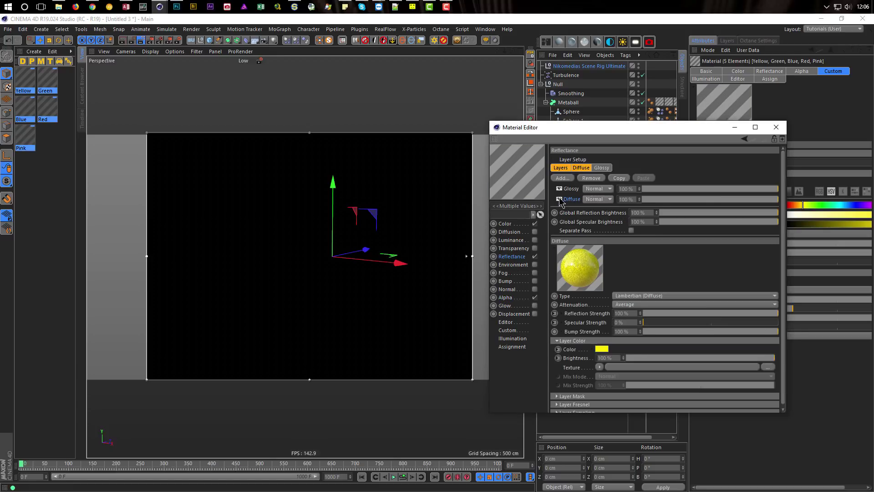
pyautogui.click(535, 223)
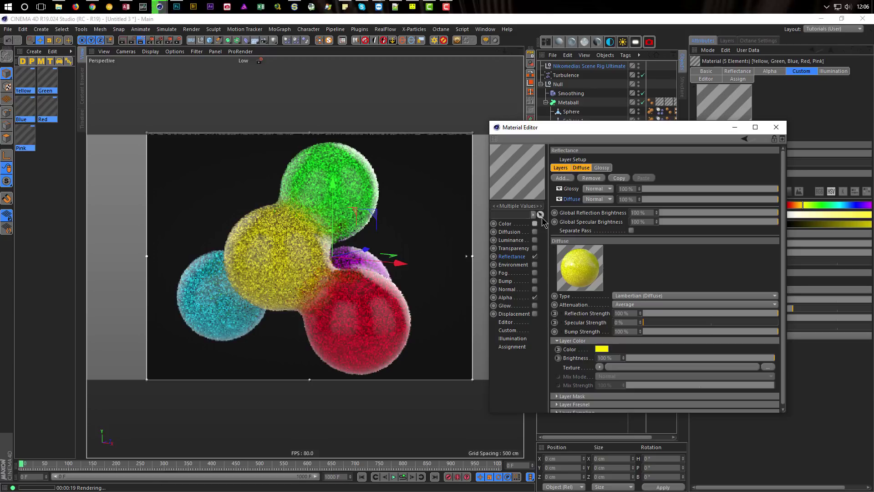
pyautogui.click(559, 200)
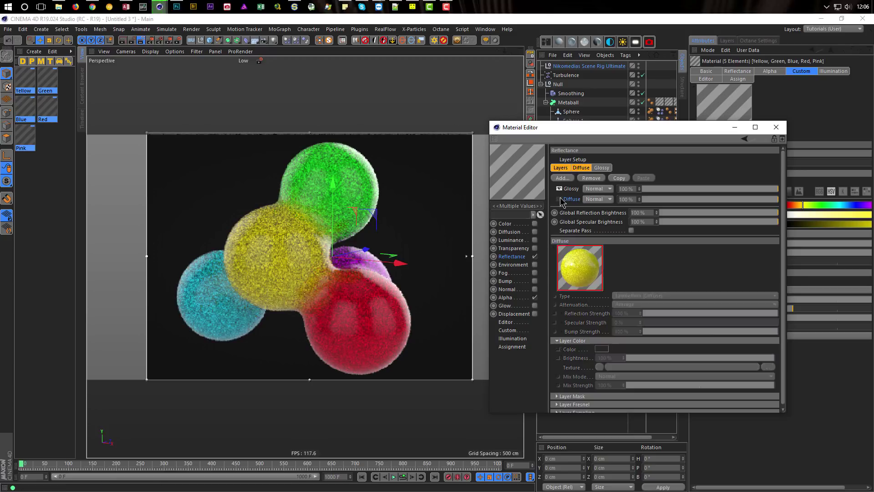
pyautogui.click(535, 224)
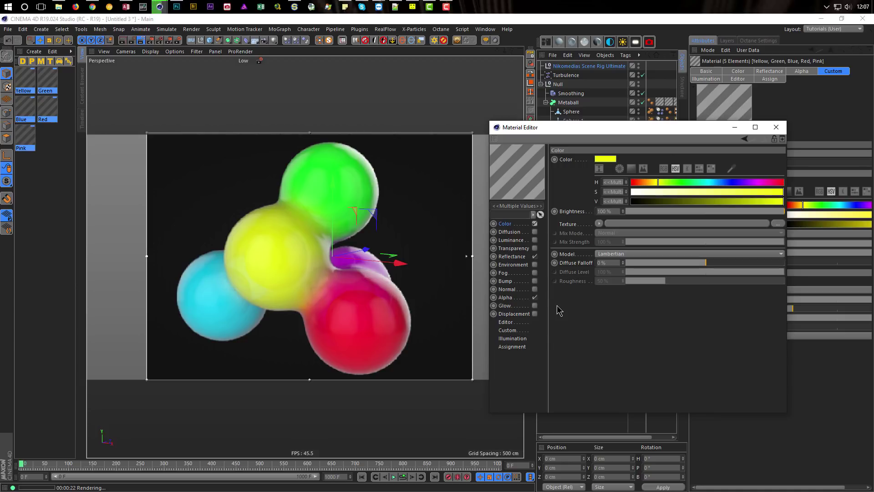
pyautogui.click(514, 257)
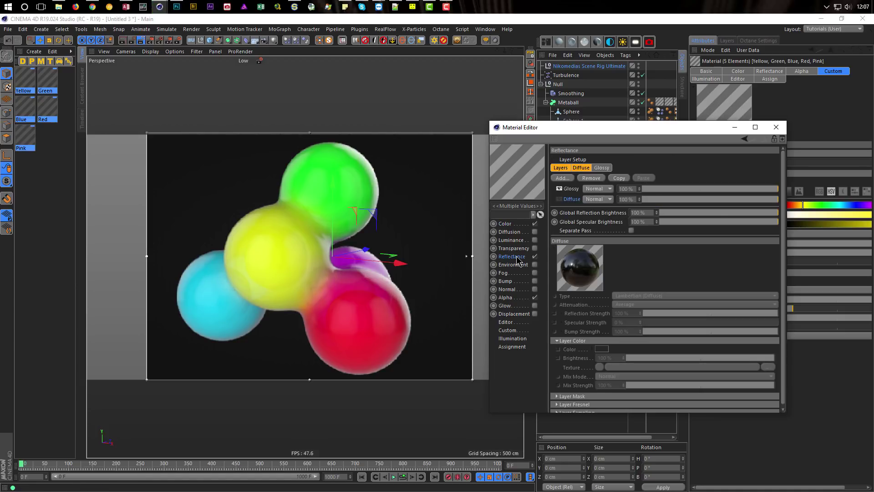
pyautogui.click(776, 127)
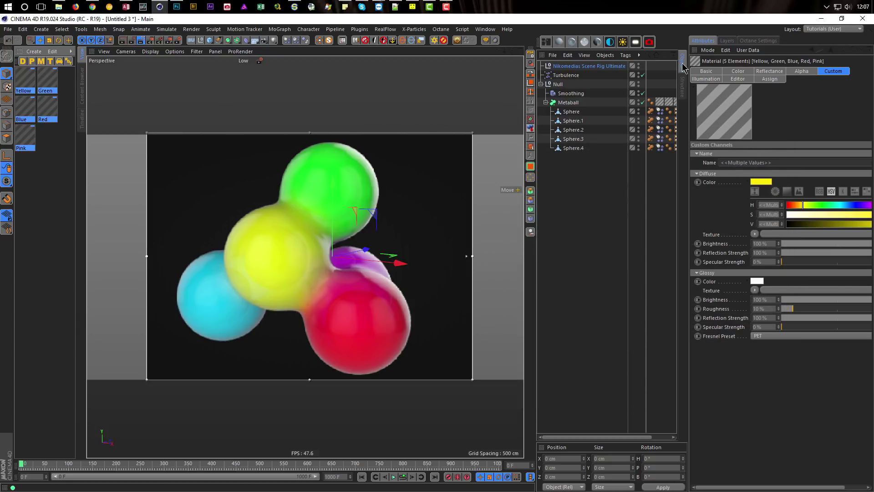
# Select all five sphere materials and set their Glossy Roughness to 30%
pyautogui.click(24, 80)
pyautogui.keyDown('shift'); pyautogui.click(27, 139); pyautogui.keyUp('shift')
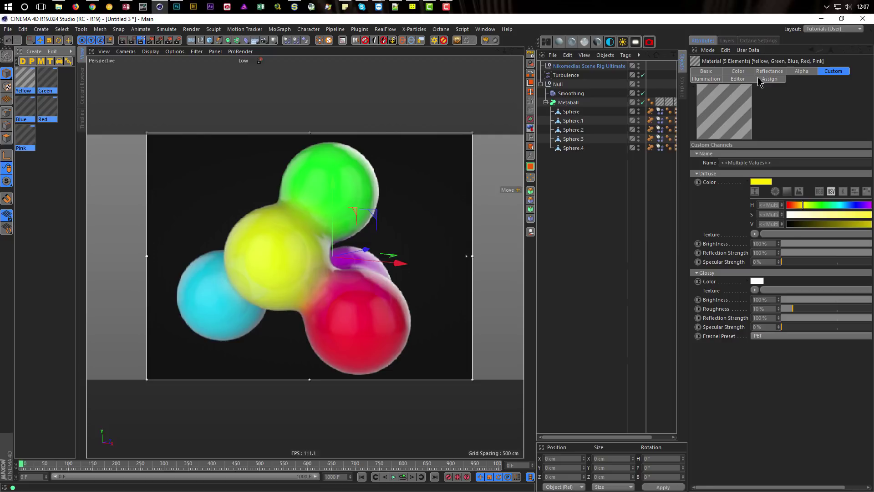
pyautogui.click(834, 73)
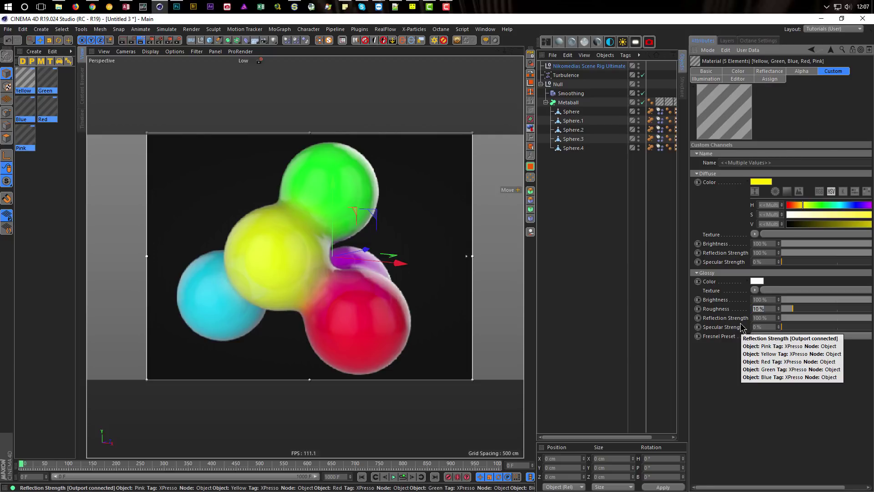
pyautogui.write('30')
pyautogui.press('Return')
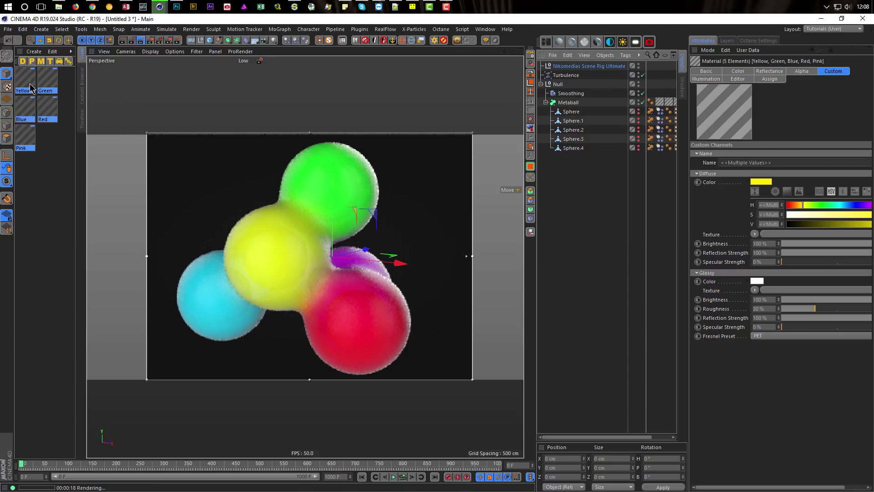
pyautogui.click(711, 71)
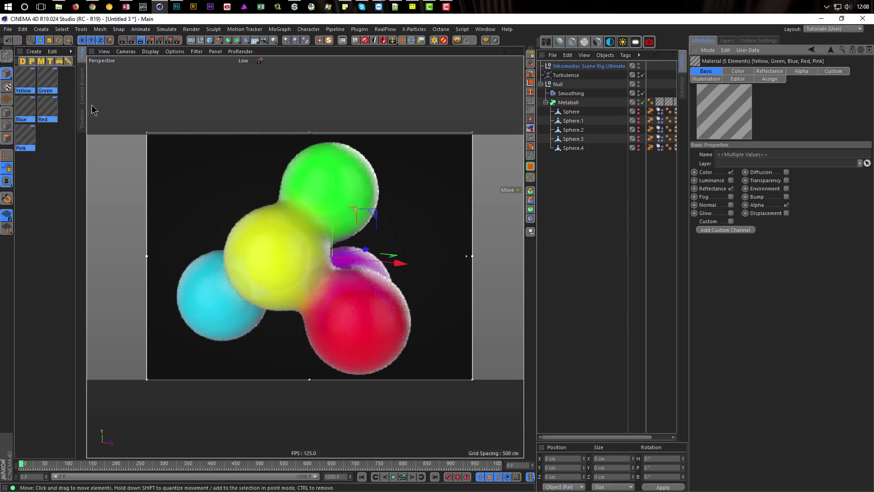
# Open the five selected materials in the Material Editor, placed higher and taller beside the render
pyautogui.doubleClick(29, 82)
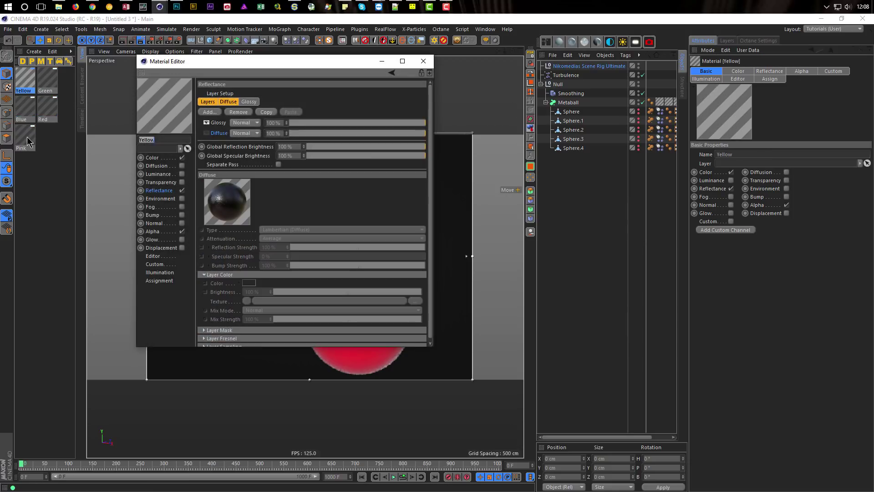
pyautogui.moveTo(242, 66); pyautogui.dragTo(587, 160)
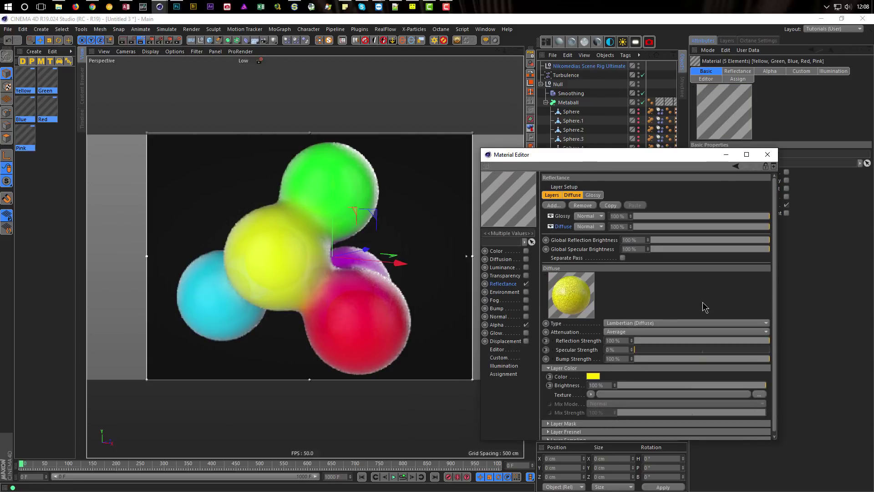
pyautogui.moveTo(776, 240); pyautogui.dragTo(777, 296)
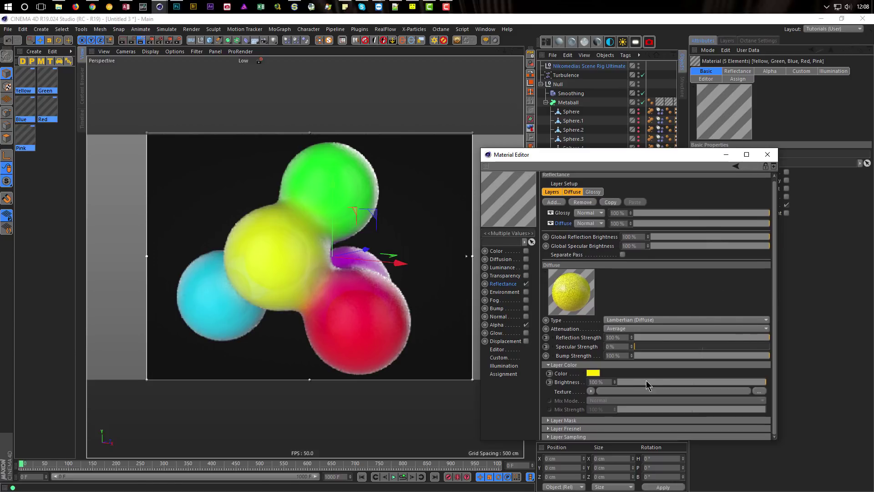
pyautogui.moveTo(648, 161); pyautogui.dragTo(665, 79)
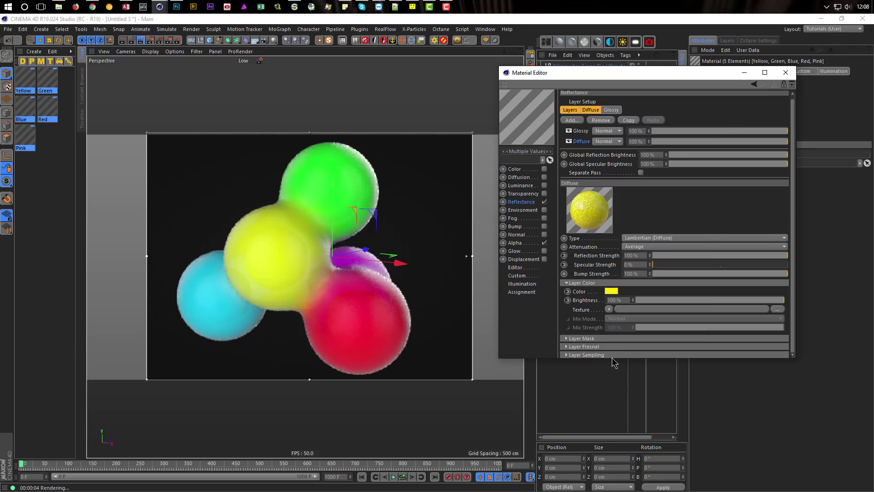
pyautogui.moveTo(612, 359); pyautogui.dragTo(617, 427)
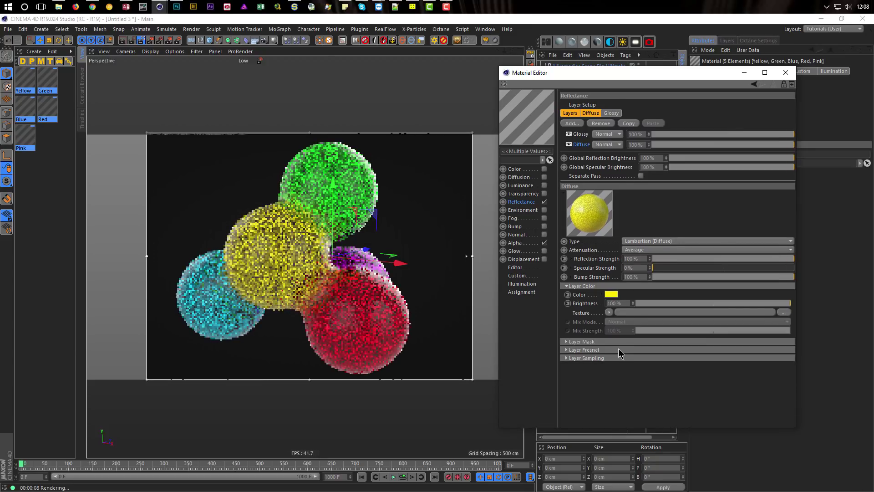
# Set the Glossy reflectance layer's Layer Fresnel to Conductor
pyautogui.click(581, 134)
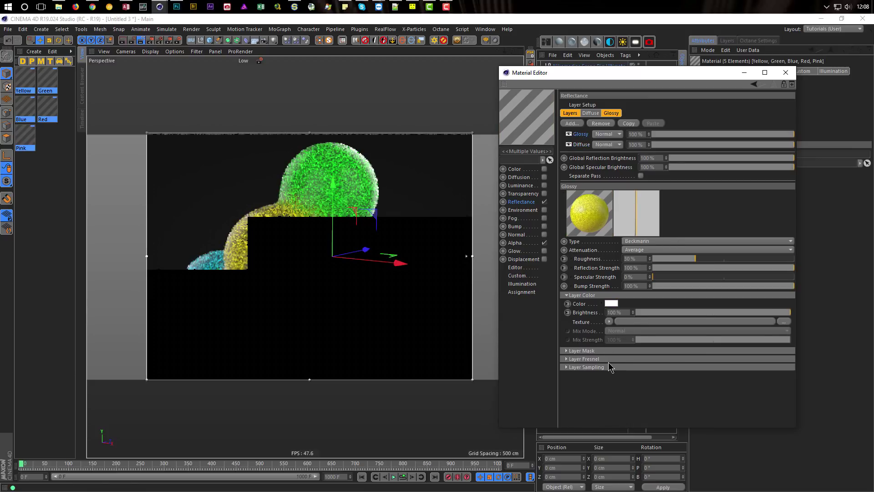
pyautogui.click(609, 360)
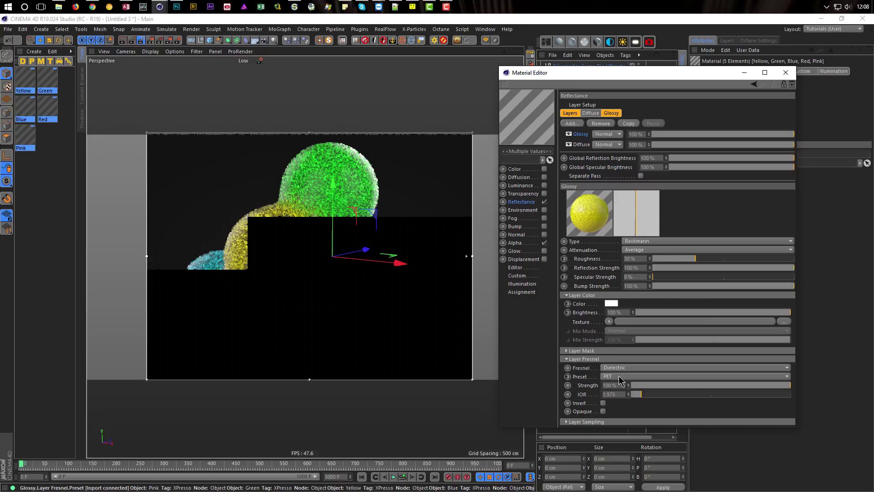
pyautogui.click(633, 369)
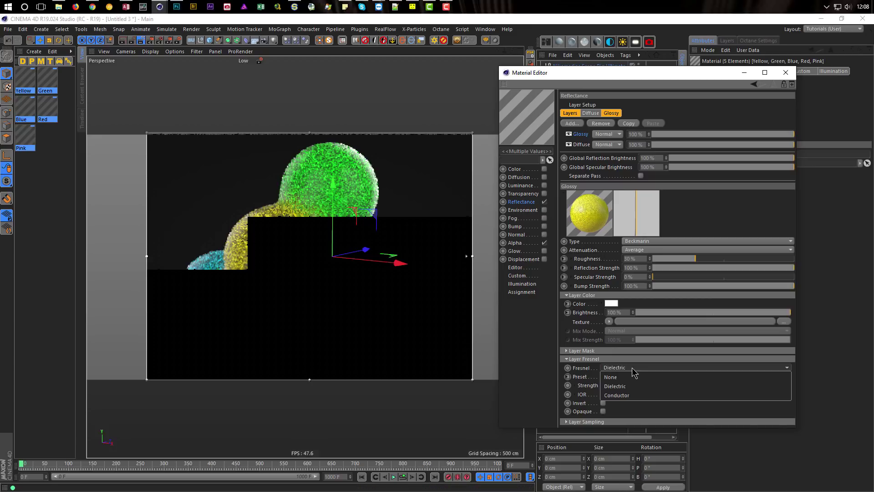
pyautogui.click(634, 395)
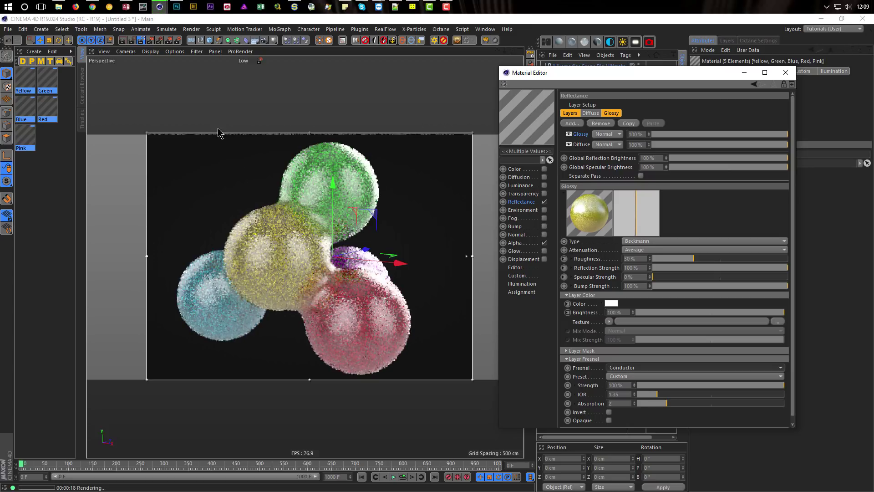
# Turn off Ambient Occlusion in the Render Settings
pyautogui.click(178, 41)
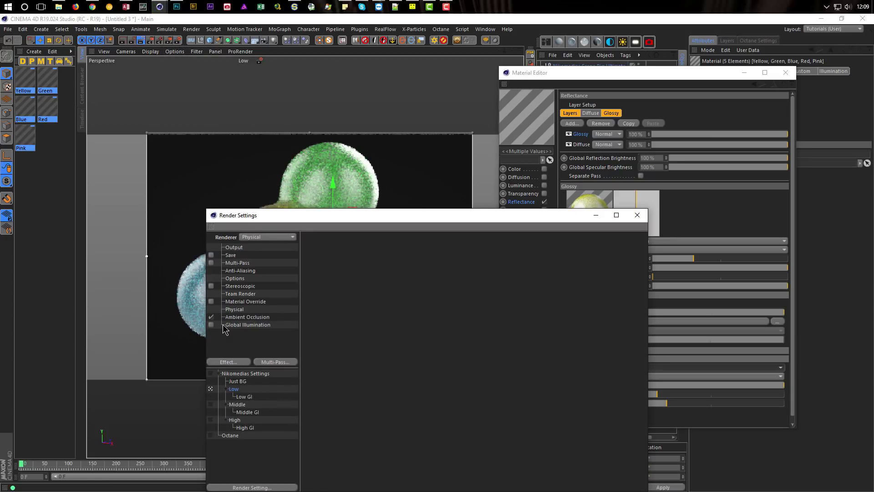
pyautogui.click(211, 317)
pyautogui.moveTo(409, 218); pyautogui.dragTo(592, 193)
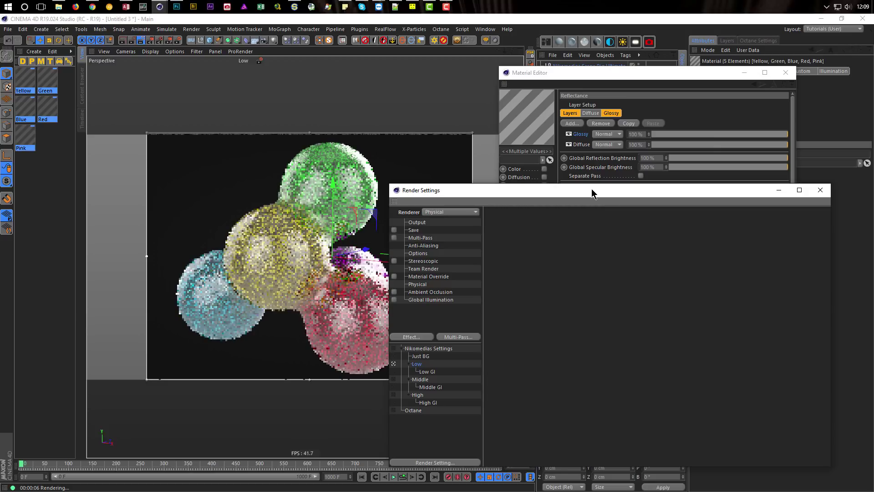
pyautogui.click(820, 190)
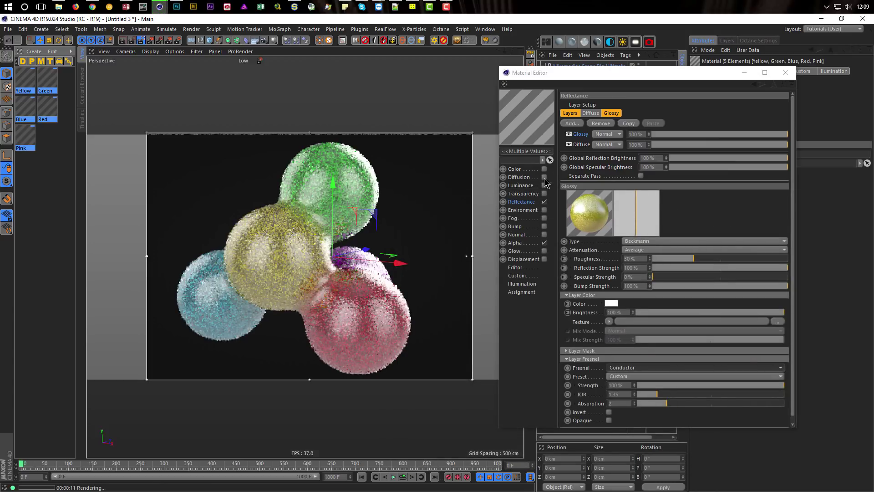
# Hide the Diffuse layer, enable the Color channel, then close the editor and live render
pyautogui.click(569, 144)
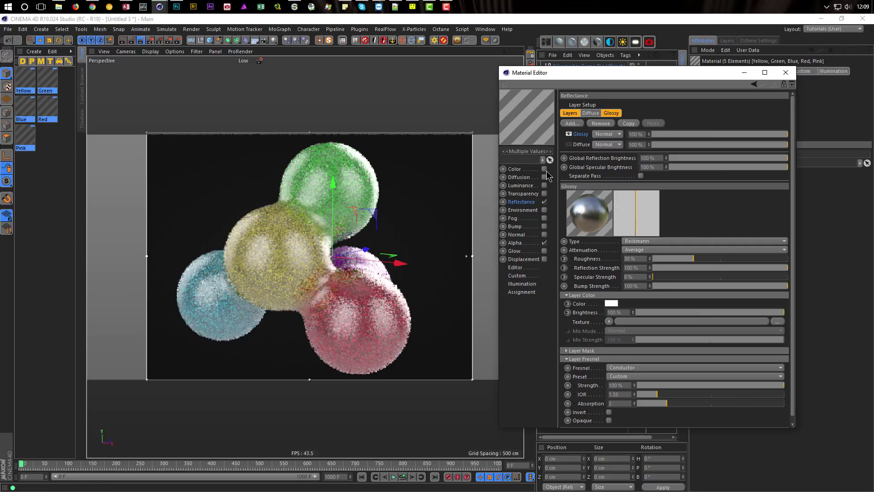
pyautogui.click(545, 168)
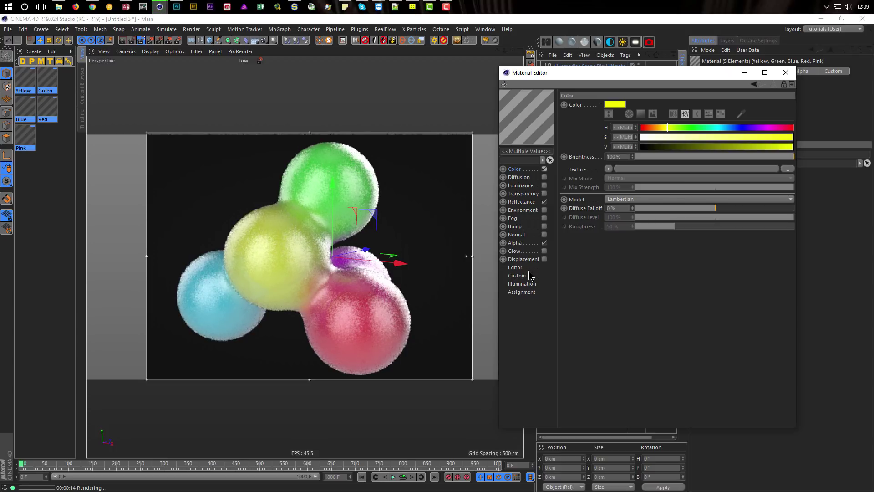
pyautogui.click(793, 86)
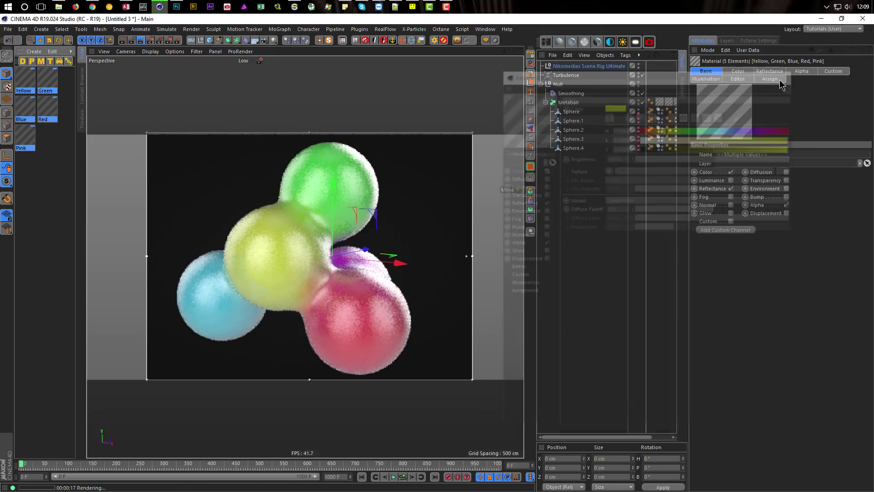
pyautogui.click(141, 42)
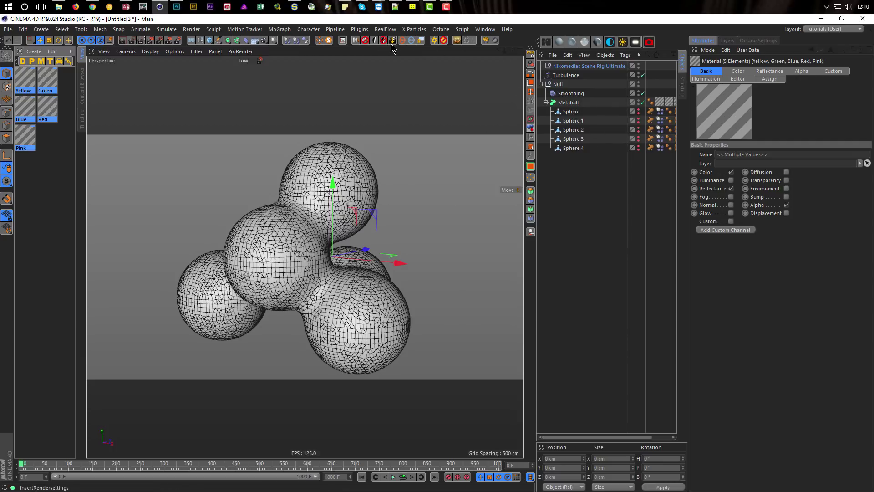
# Add a camera with heading and pitch rotation and X/Y position all set to 0
pyautogui.click(264, 40)
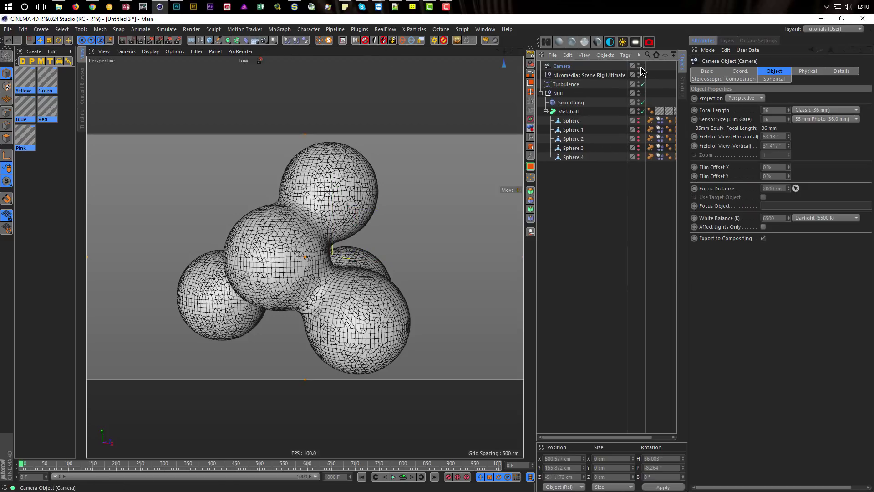
pyautogui.click(740, 71)
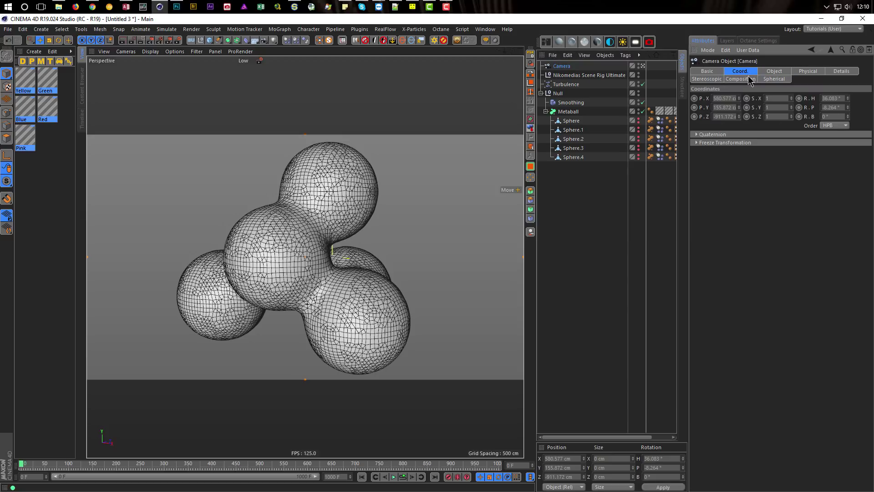
pyautogui.click(834, 98)
pyautogui.write('0')
pyautogui.press('Tab')
pyautogui.write('0')
pyautogui.press('Return')
pyautogui.doubleClick(719, 97)
pyautogui.write('0')
pyautogui.press('Tab')
pyautogui.write('0')
pyautogui.press('Return')
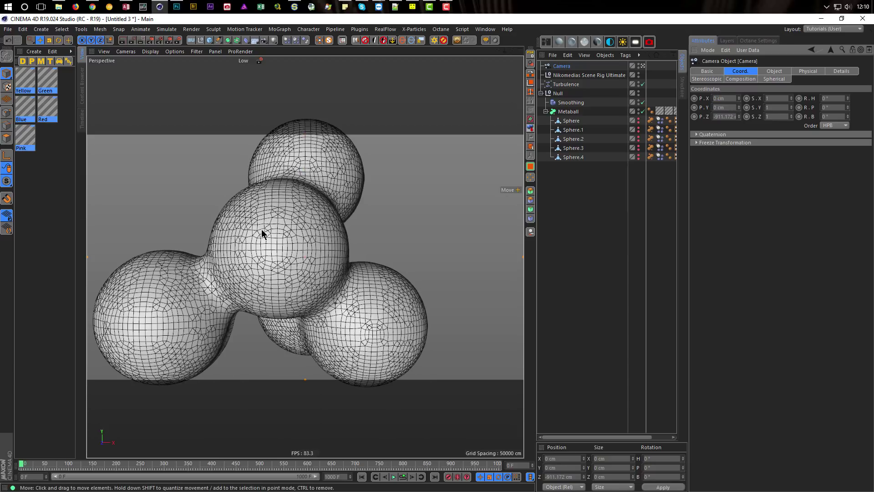
# Pull the camera back from the spheres and recentre it at X 0, Y 0
pyautogui.keyDown('alt'); pyautogui.moveTo(288, 236); pyautogui.dragTo(260, 248, button='right'); pyautogui.keyUp('alt')
pyautogui.click(728, 98)
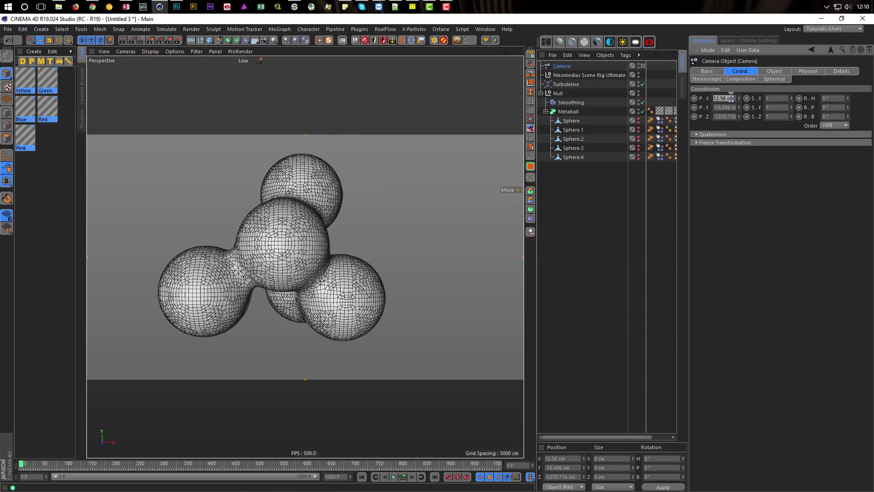
pyautogui.write('0')
pyautogui.press('Tab')
pyautogui.write('0')
pyautogui.press('Return')
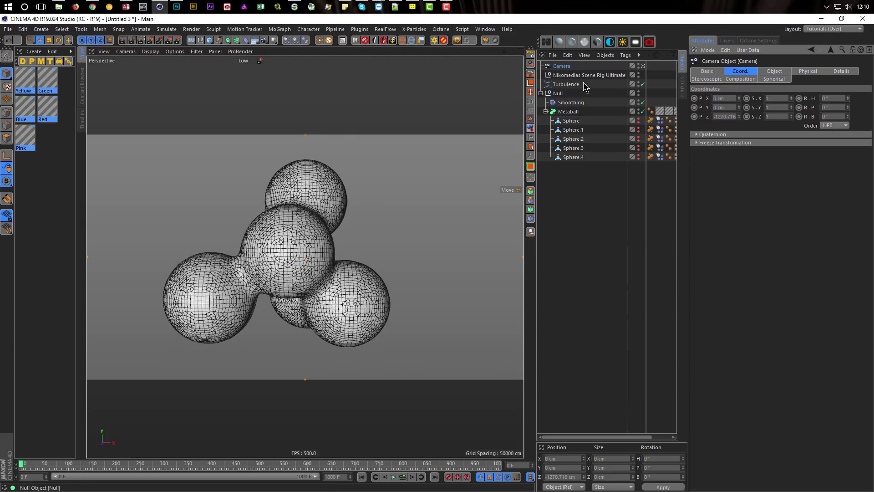
# Add a Protection tag to the camera, leaving only Z position unlocked, and nudge it along Z
pyautogui.rightClick(568, 70)
pyautogui.moveTo(574, 72)
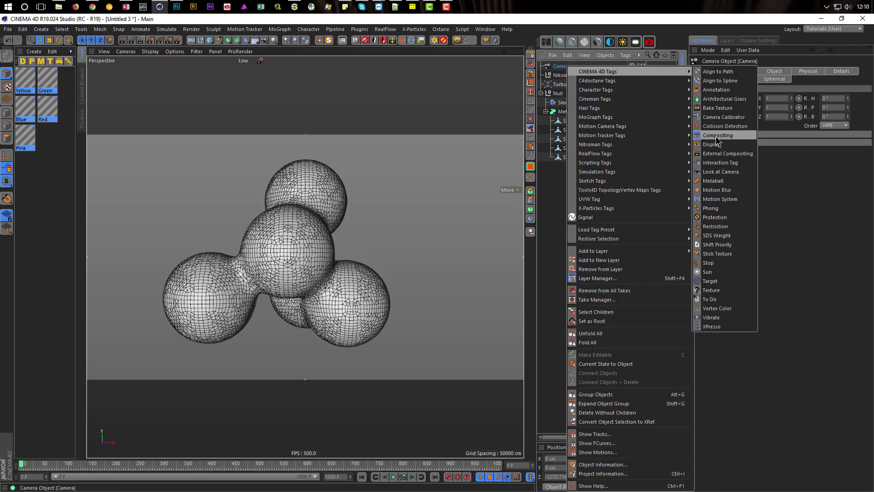
pyautogui.click(716, 216)
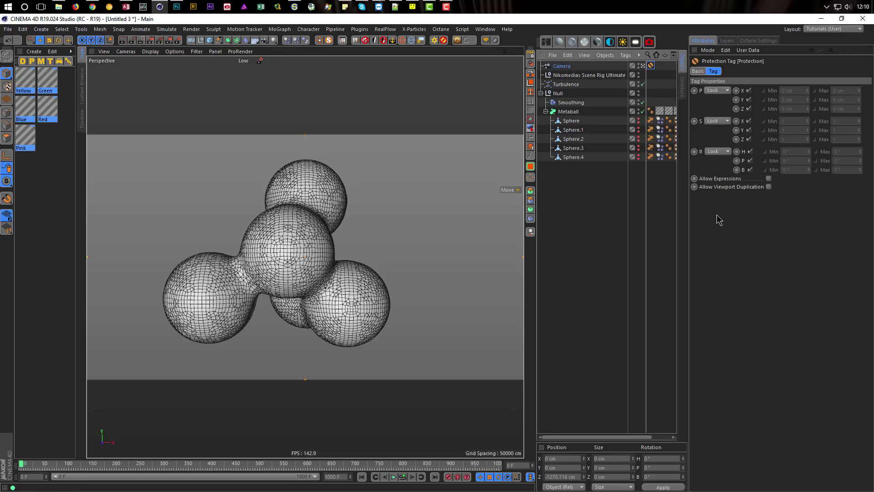
pyautogui.click(749, 109)
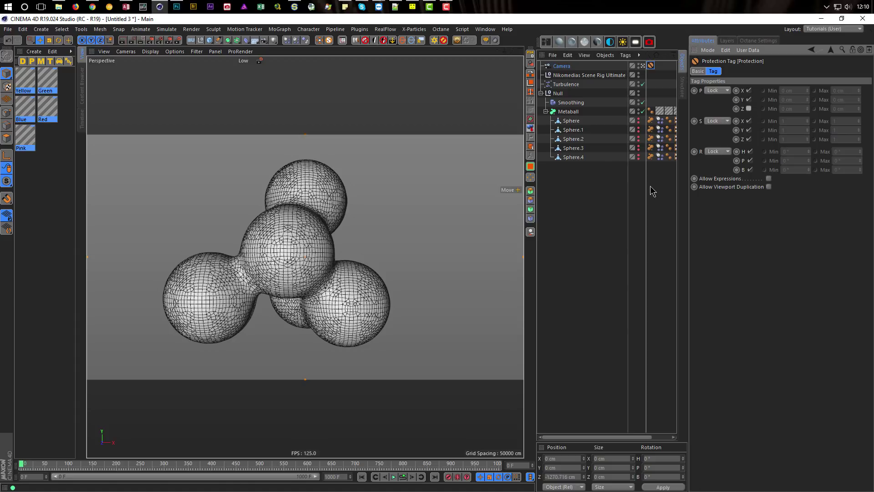
pyautogui.moveTo(307, 258)
pyautogui.mouseDown()
pyautogui.moveTo(290, 248)
pyautogui.moveTo(330, 250)
pyautogui.moveTo(320, 248)
pyautogui.mouseUp()
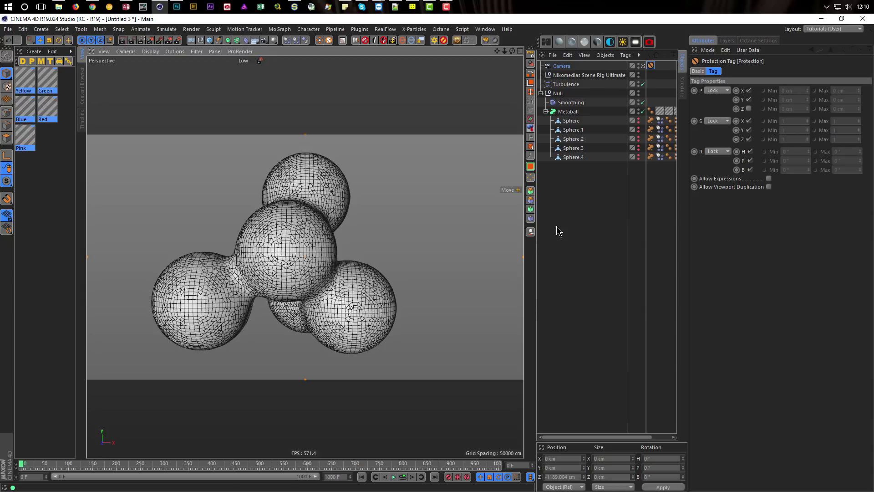
# Hide the Metaball, show the spheres, play the animation, then restore the Metaball and start live rendering
pyautogui.click(643, 111)
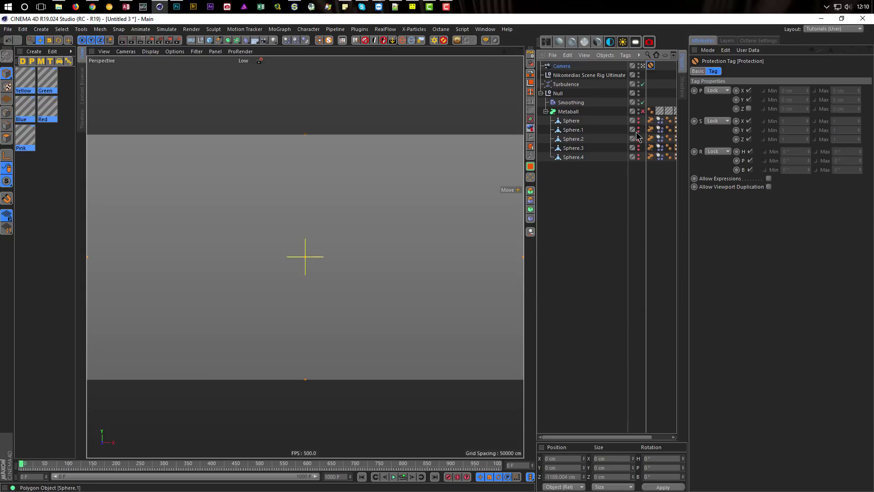
pyautogui.moveTo(639, 120); pyautogui.dragTo(640, 209)
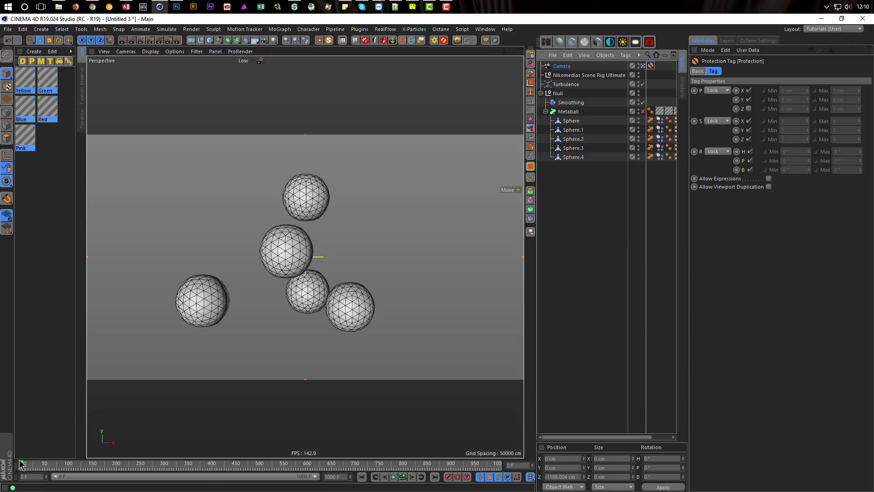
pyautogui.click(402, 477)
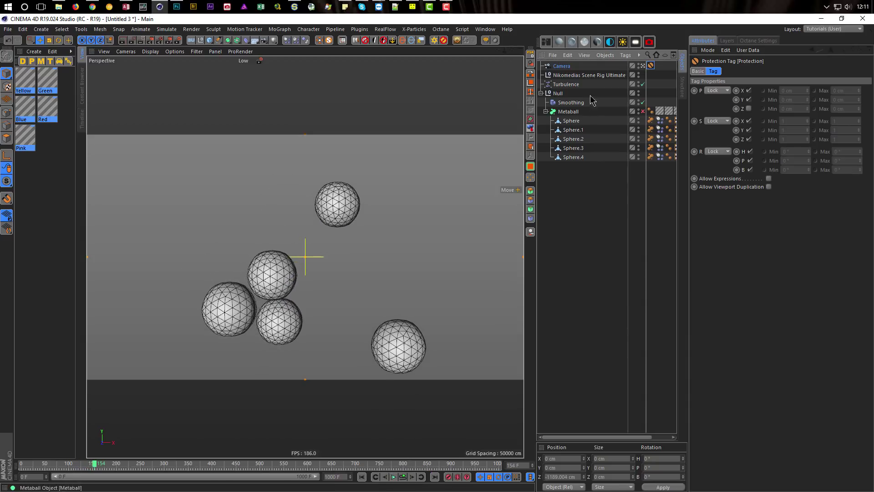
pyautogui.click(643, 111)
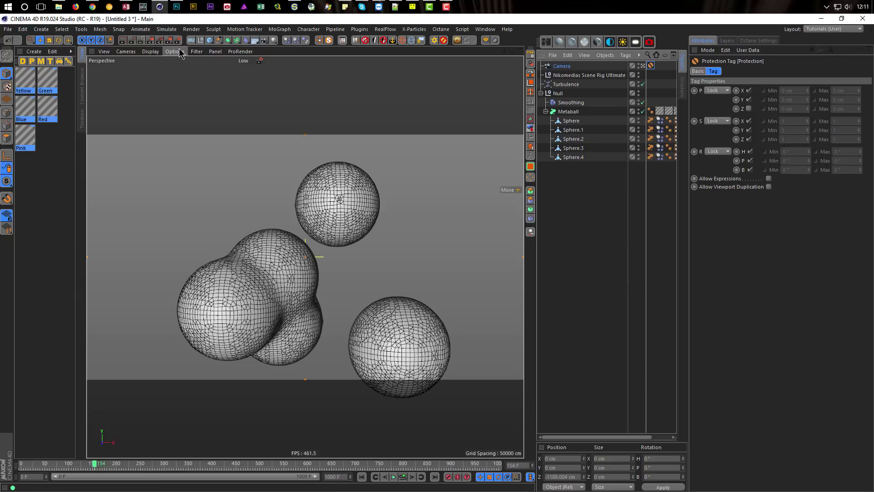
pyautogui.click(142, 41)
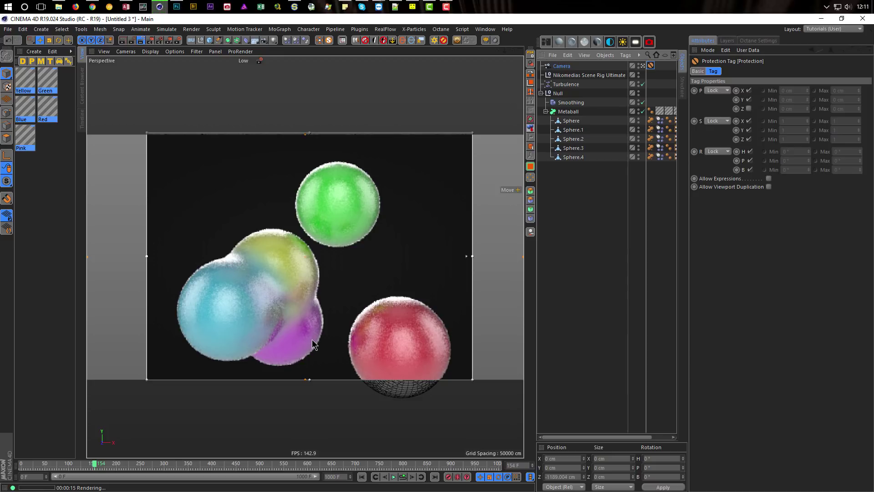
pyautogui.doubleClick(22, 78)
pyautogui.keyDown('shift'); pyautogui.click(26, 137); pyautogui.keyUp('shift')
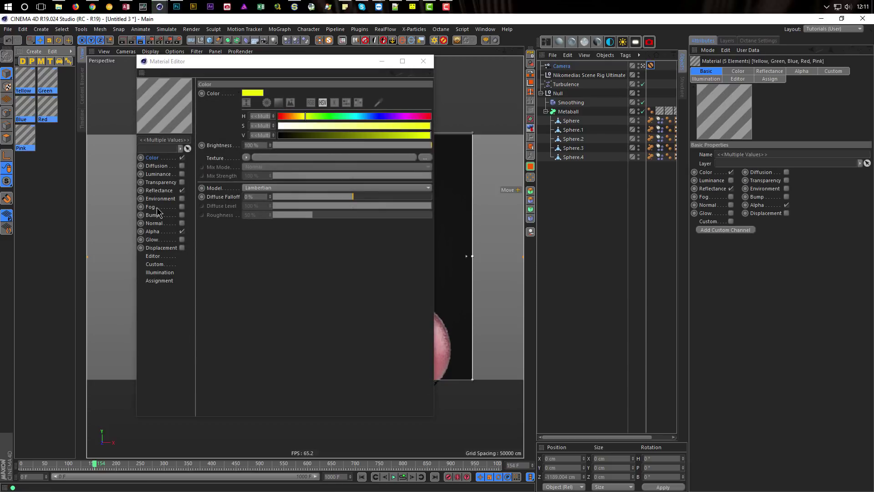
pyautogui.click(166, 232)
pyautogui.click(252, 169)
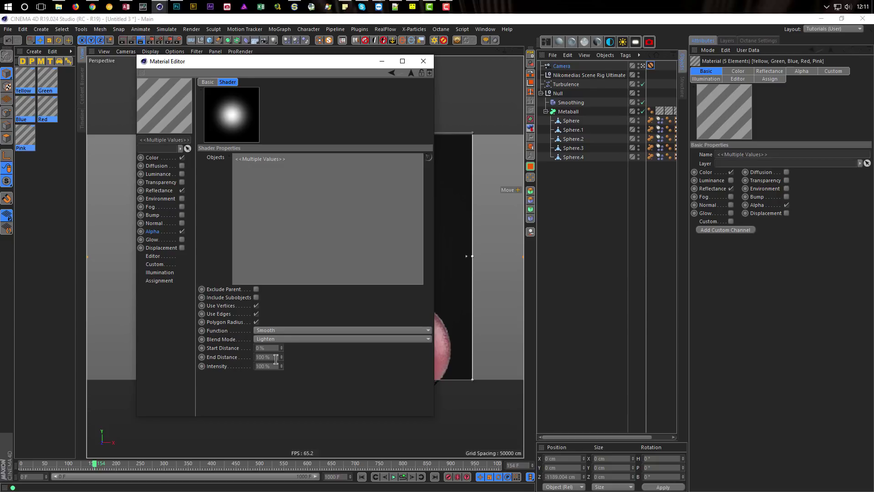
pyautogui.moveTo(346, 61); pyautogui.dragTo(680, 84)
pyautogui.click(601, 379)
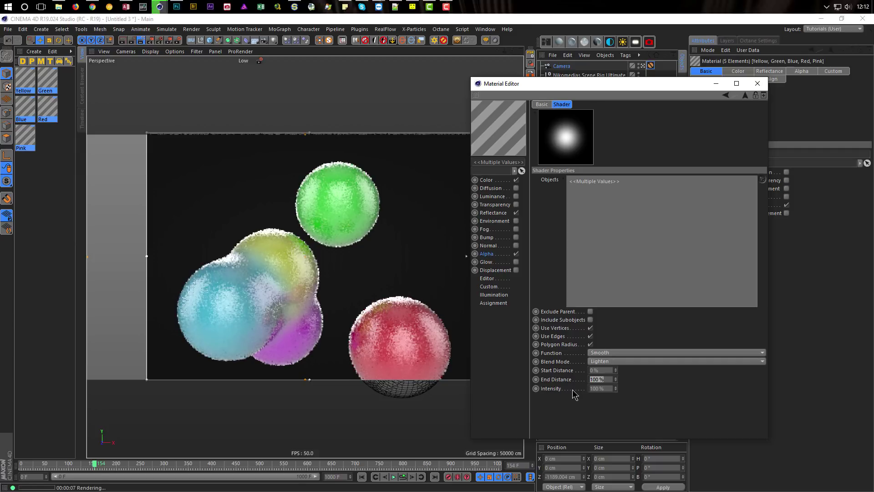
pyautogui.write('80')
pyautogui.press('Return')
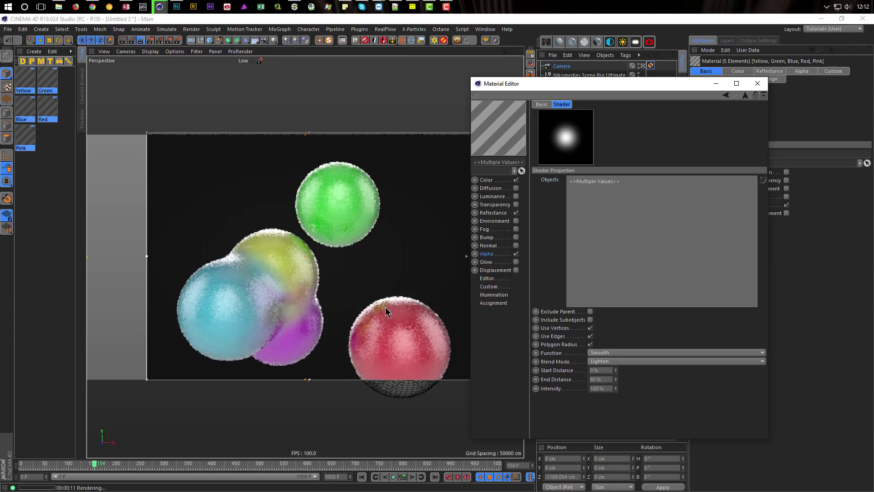
pyautogui.moveTo(600, 379); pyautogui.dragTo(574, 381)
pyautogui.write('100')
pyautogui.press('Return')
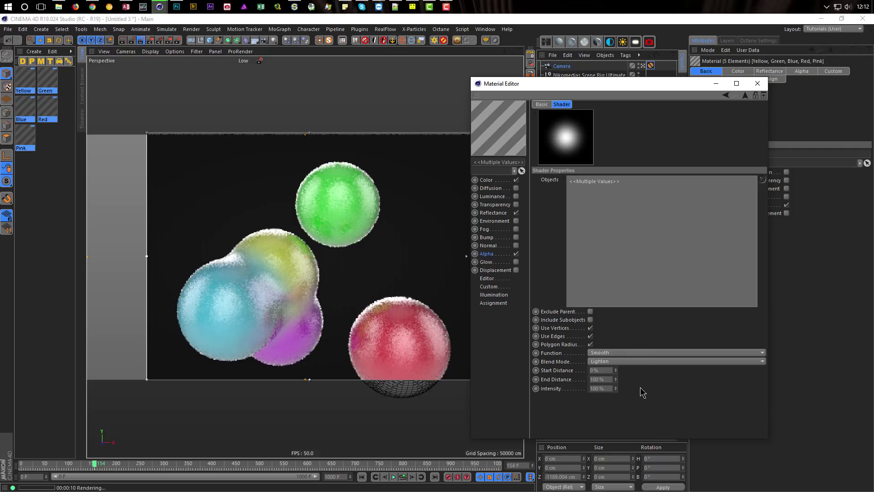
pyautogui.click(758, 83)
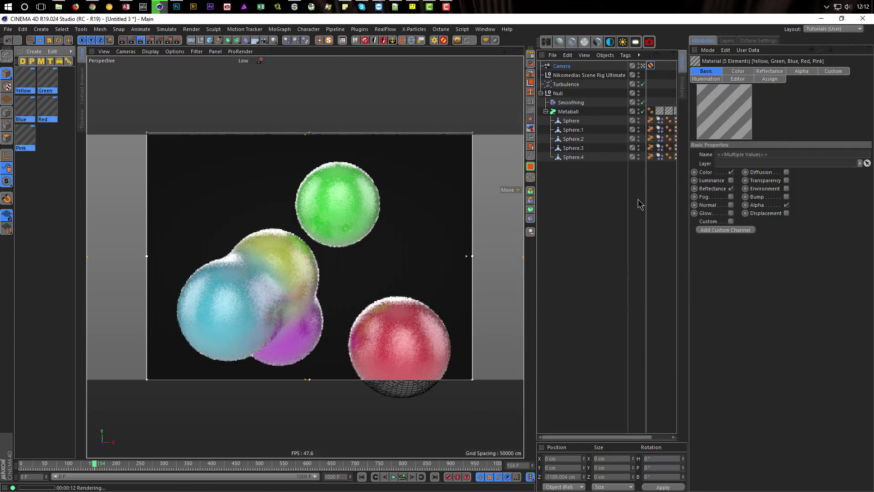
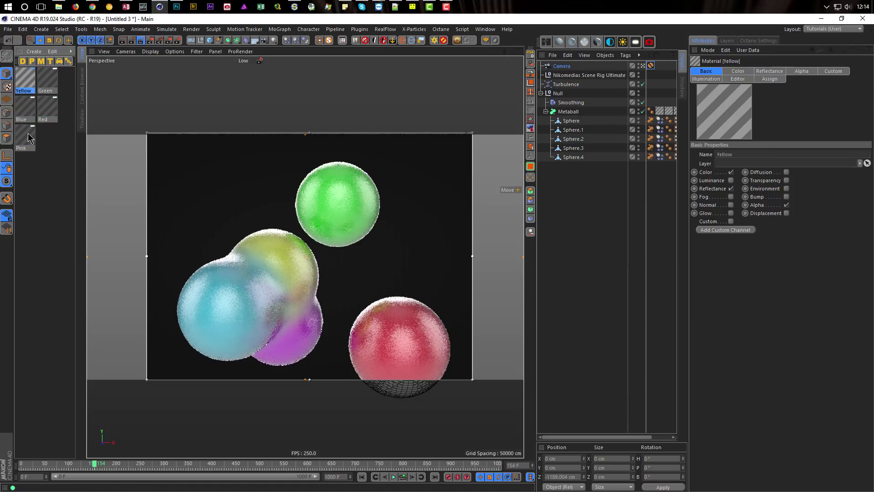
# Open the five selected sphere materials in the Material Editor and move it right of the viewport
pyautogui.doubleClick(34, 87)
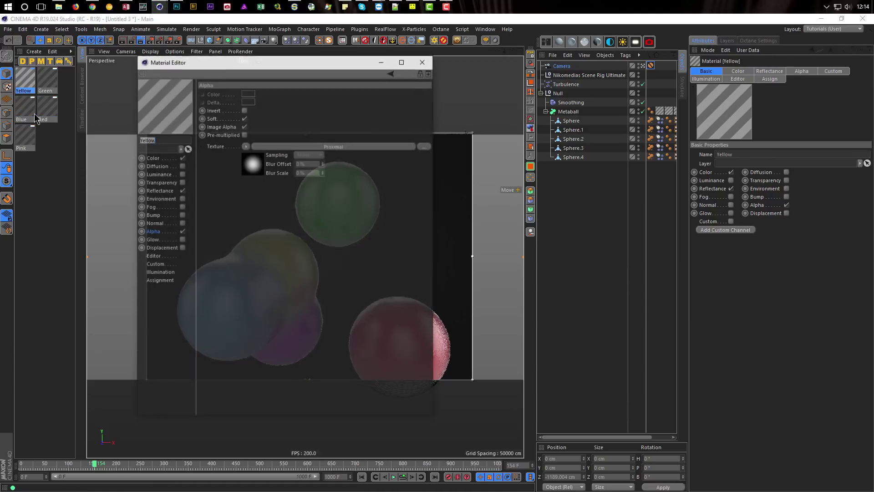
pyautogui.moveTo(228, 67); pyautogui.dragTo(585, 107)
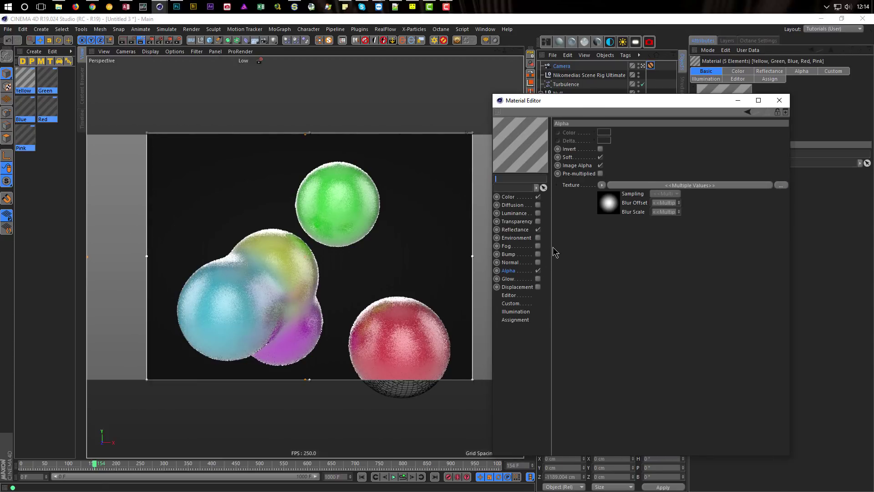
# In the Reflectance channel, add a GGX layer (Layer 1) to all five materials
pyautogui.click(515, 229)
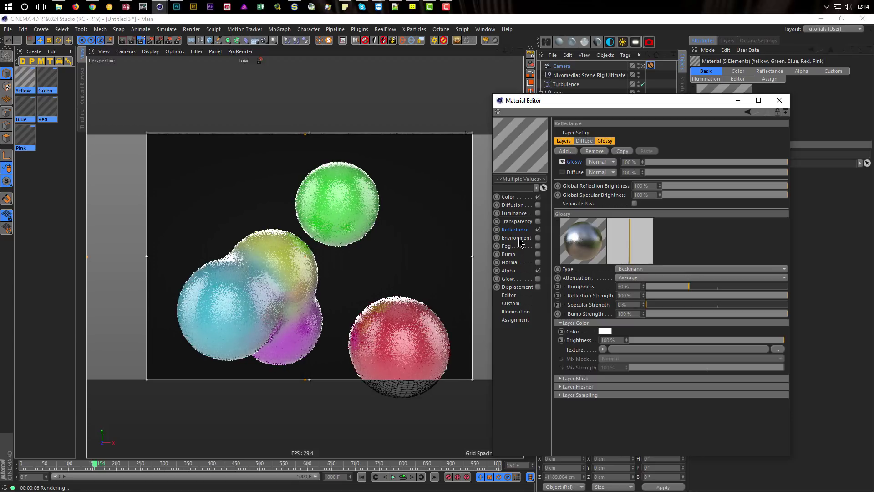
pyautogui.click(572, 152)
pyautogui.click(572, 152)
pyautogui.click(572, 151)
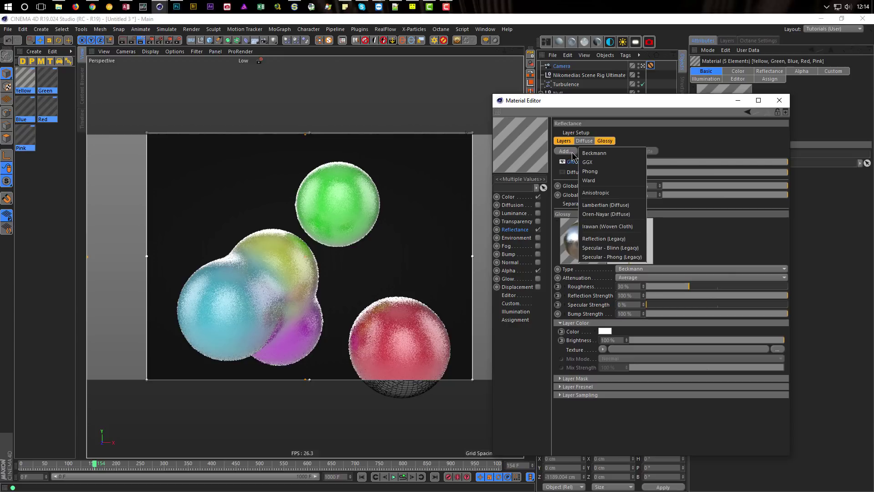
pyautogui.click(609, 162)
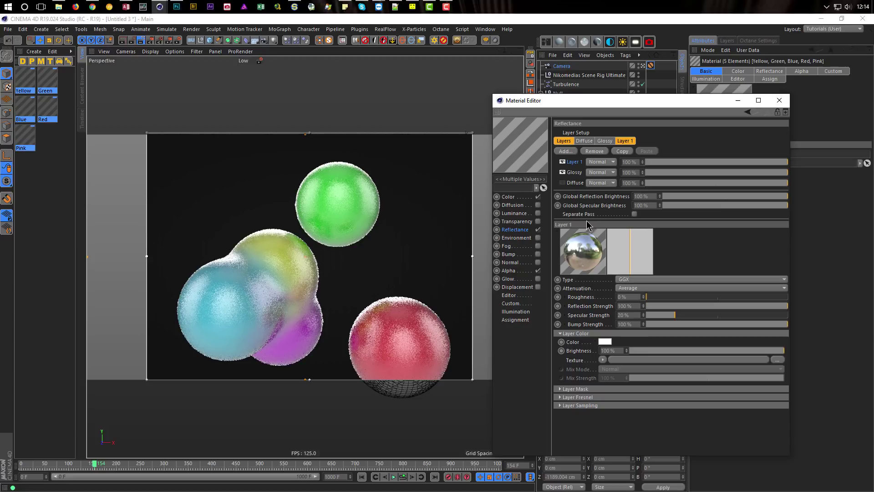
# Give Layer 1's colour an Effects > Thin Film texture and open its settings (500 nm, IOR 1.5)
pyautogui.click(603, 359)
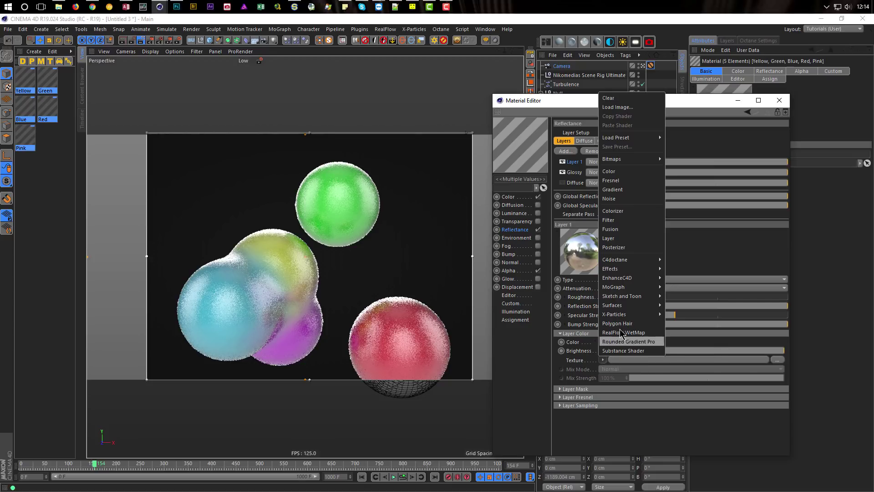
pyautogui.moveTo(644, 272)
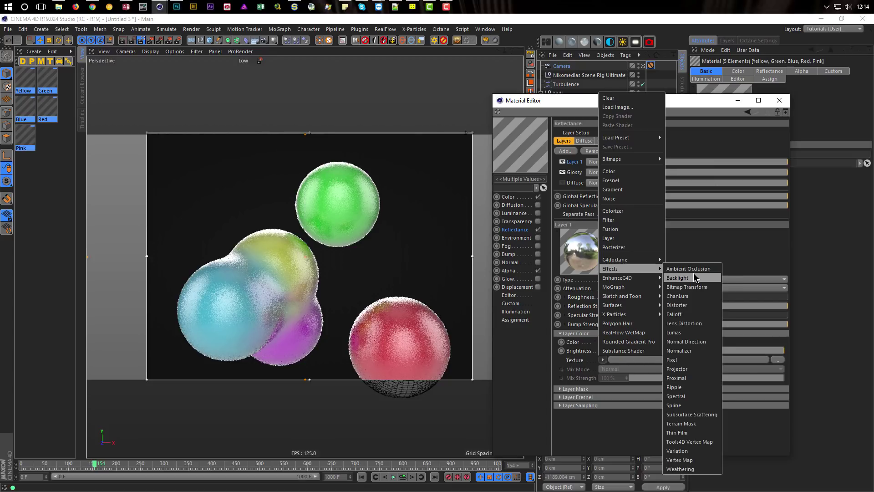
pyautogui.click(677, 432)
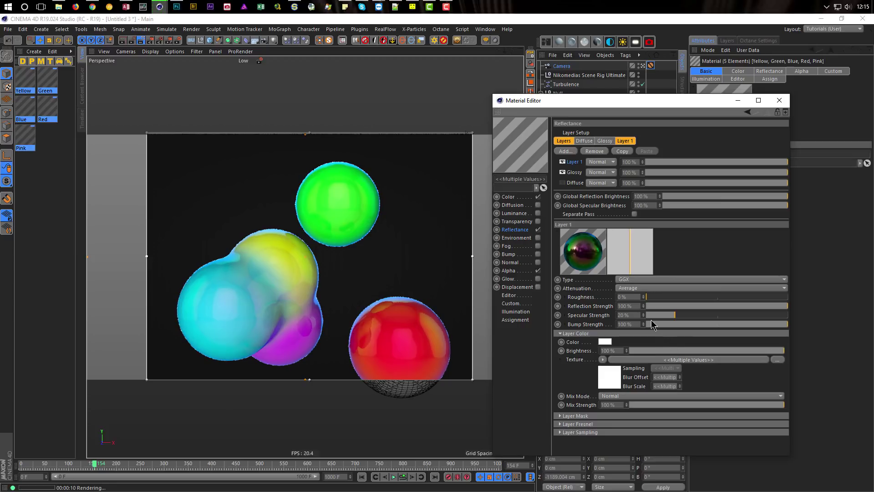
pyautogui.click(614, 377)
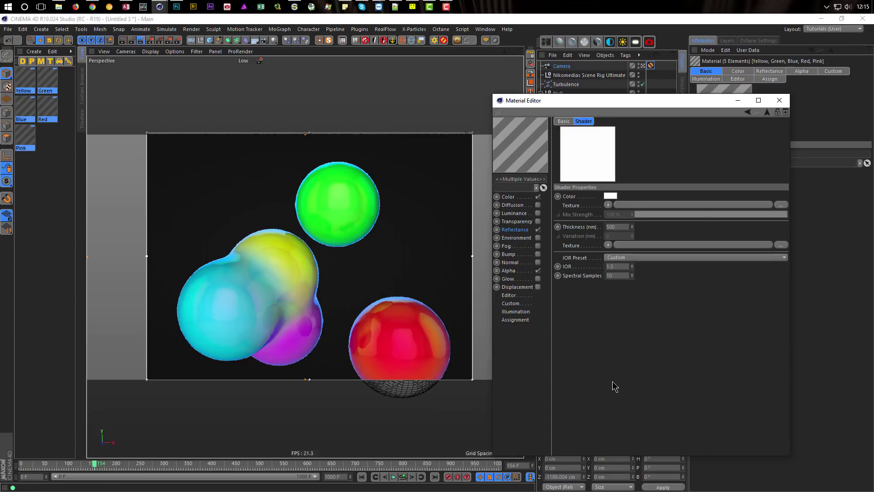
# Load a Noise shader into the Thin Film shader's Color texture
pyautogui.click(766, 113)
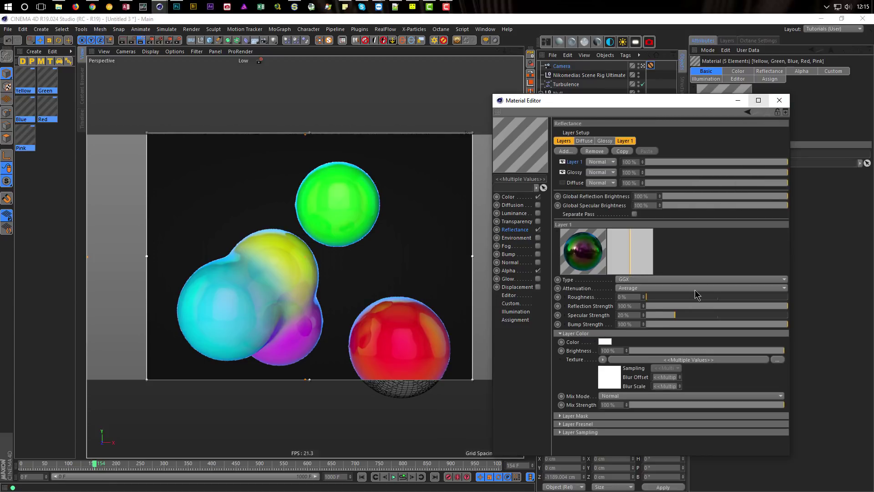
pyautogui.click(609, 378)
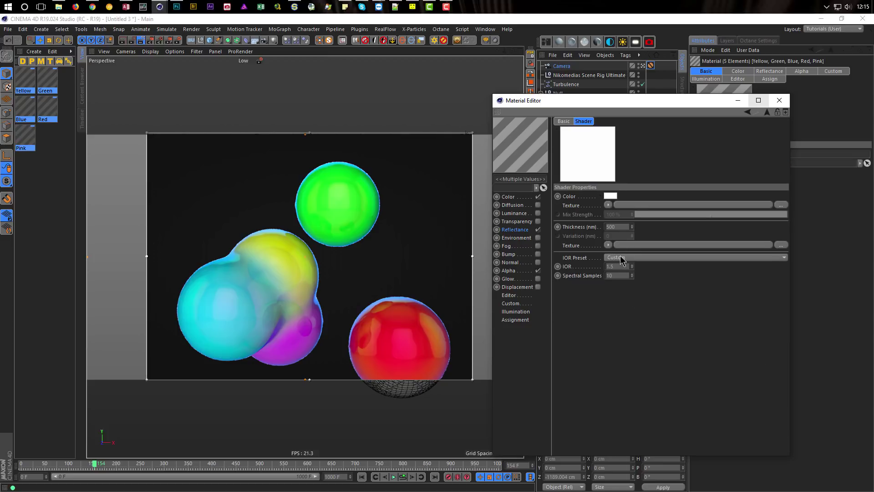
pyautogui.click(608, 204)
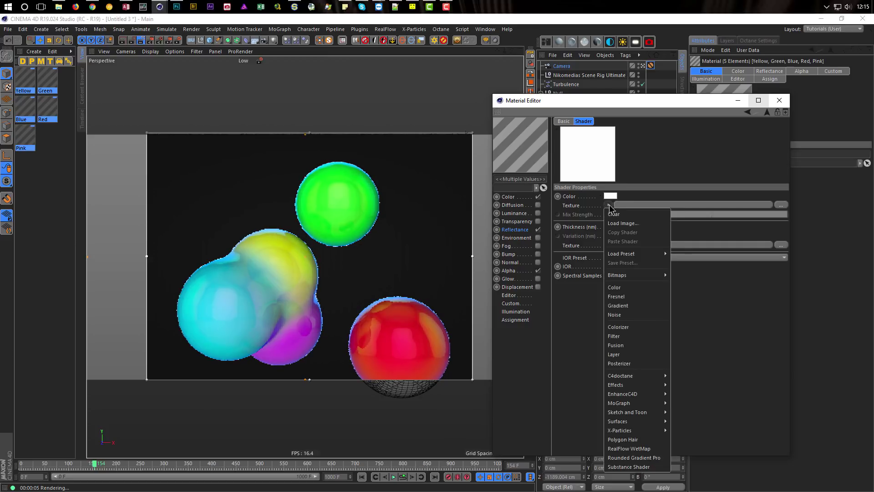
pyautogui.click(624, 315)
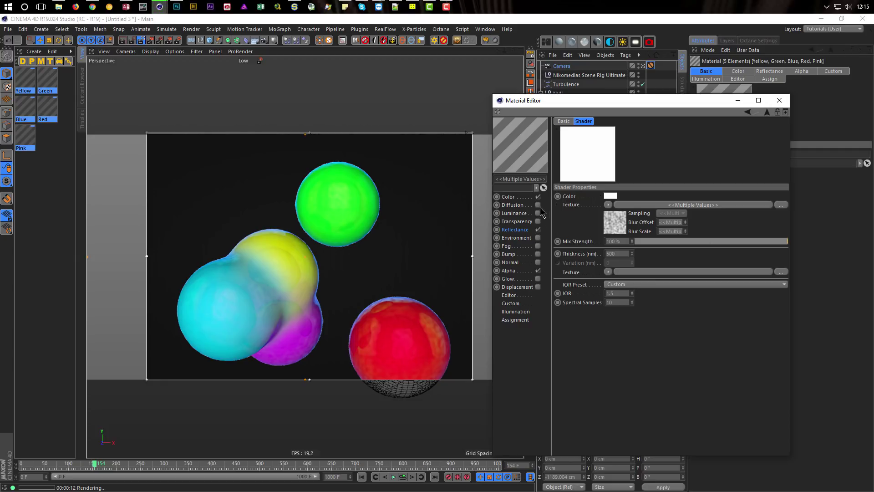
# Enable the Diffuse reflectance layer and turn off the materials' Color channel
pyautogui.click(523, 231)
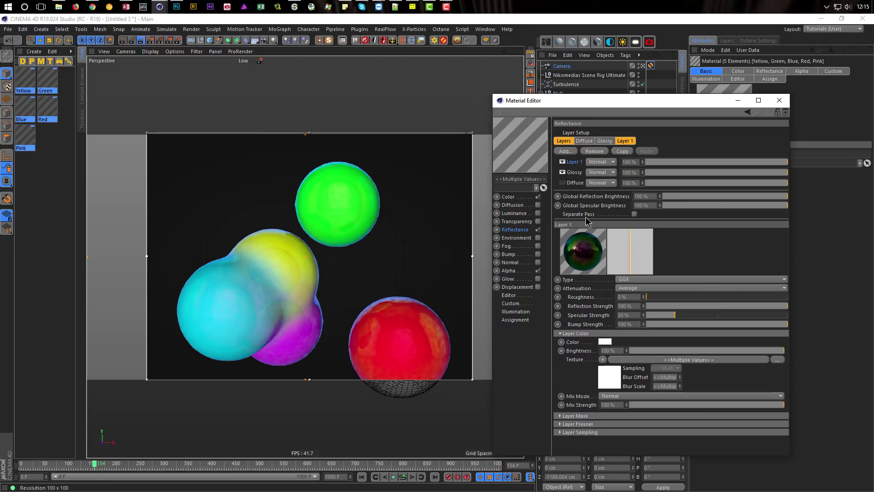
pyautogui.click(563, 183)
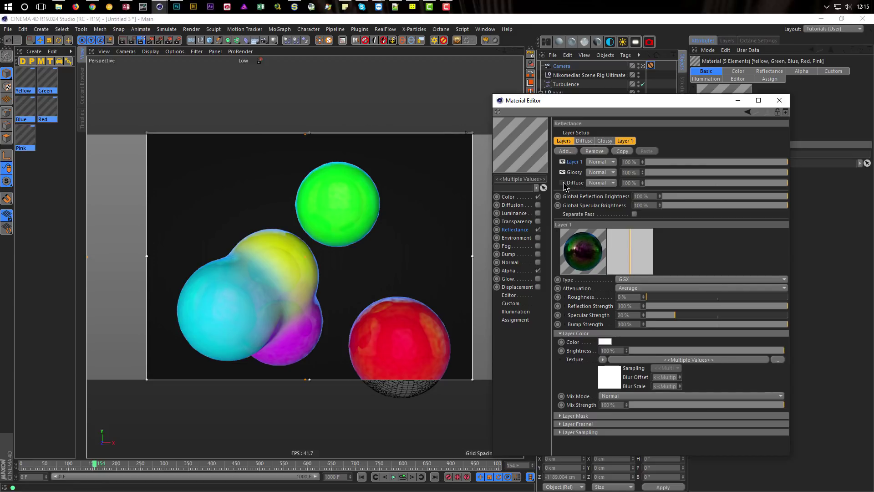
pyautogui.click(538, 197)
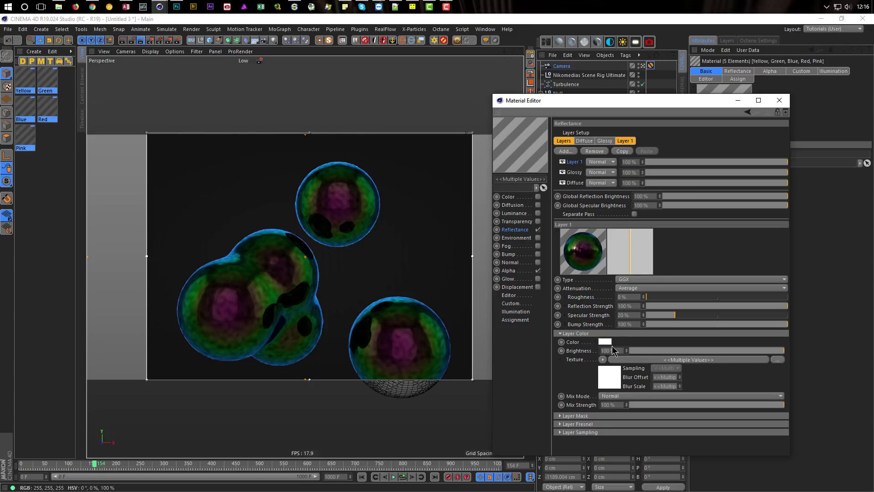
# Try thin-film thicknesses of 100 nm and 50 nm, then restore it to 500 nm
pyautogui.click(610, 378)
pyautogui.click(618, 253)
pyautogui.write('100')
pyautogui.press('Return')
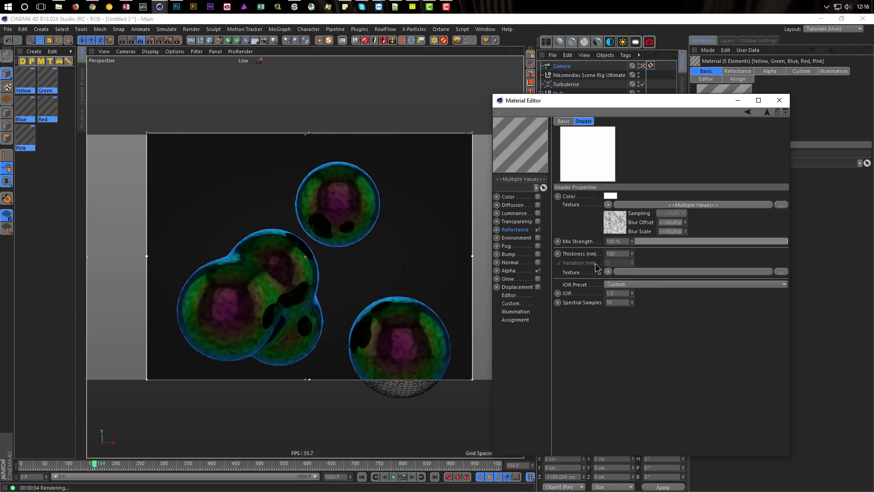
pyautogui.click(618, 253)
pyautogui.write('50')
pyautogui.press('Return')
pyautogui.write('0')
pyautogui.press('Return')
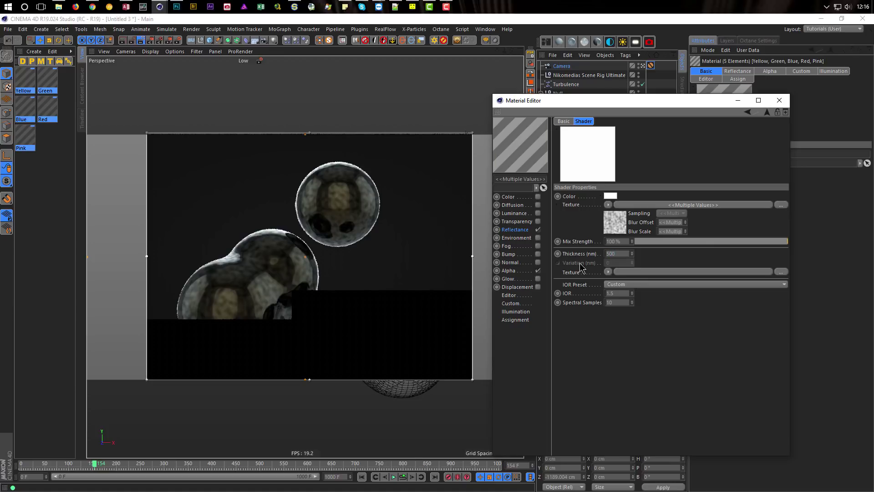
# Raise the thin film's Noise shader brightness to 56%
pyautogui.click(620, 221)
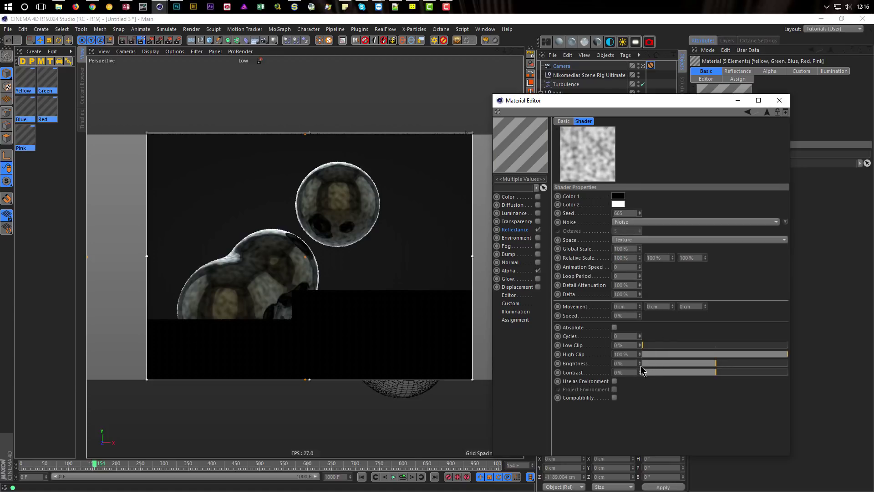
pyautogui.moveTo(648, 363); pyautogui.dragTo(757, 366)
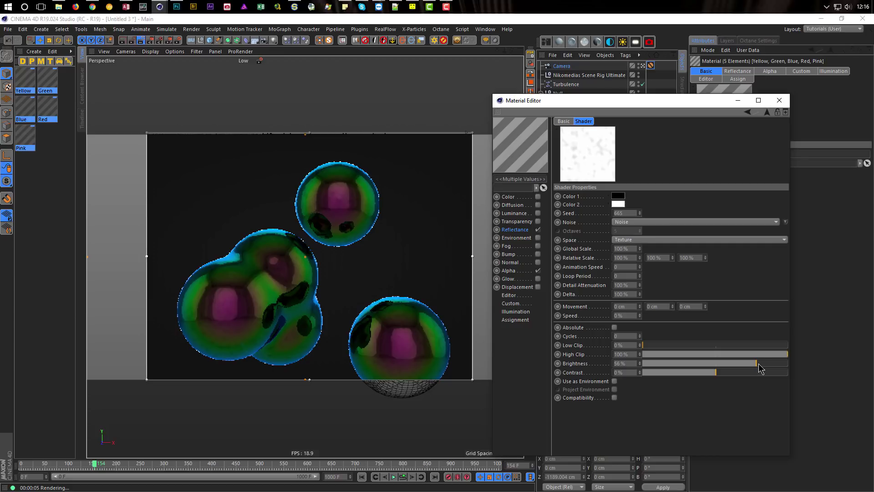
# Back in Layer Setup, lower Layer 1's reflectance strength to a subtle level of about 20%
pyautogui.click(767, 113)
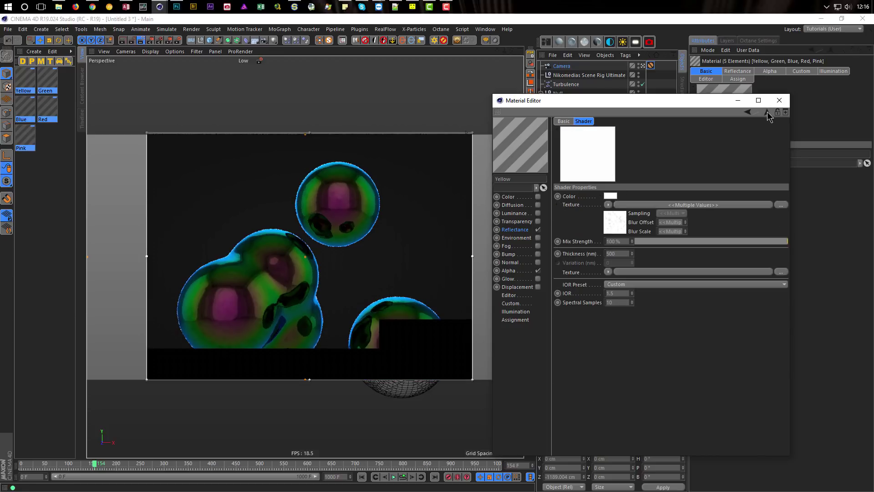
pyautogui.click(767, 112)
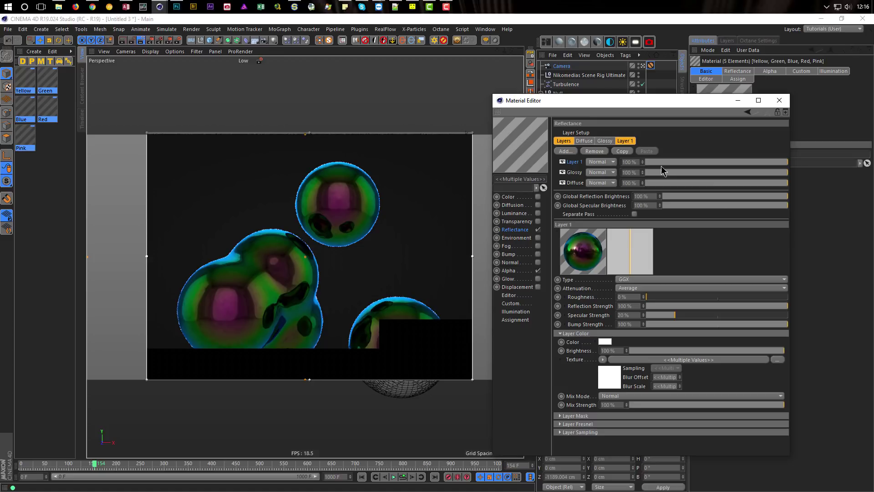
pyautogui.moveTo(661, 163); pyautogui.dragTo(655, 163)
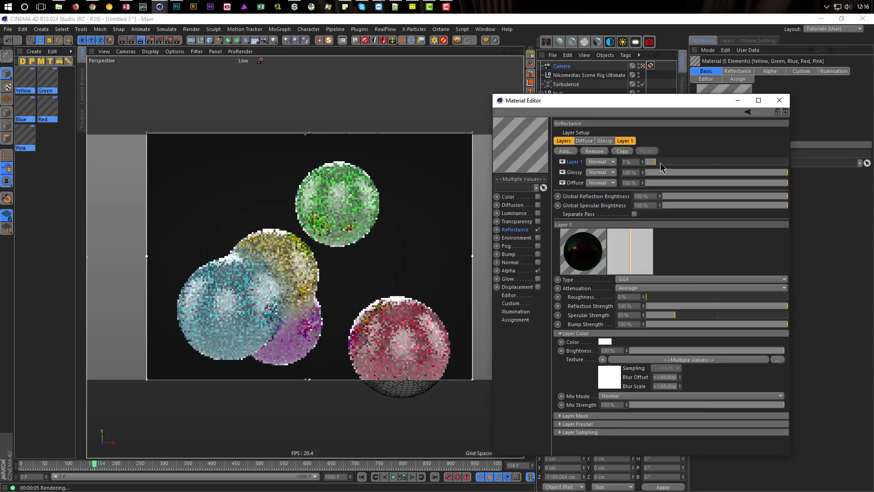
pyautogui.moveTo(660, 162); pyautogui.dragTo(668, 162)
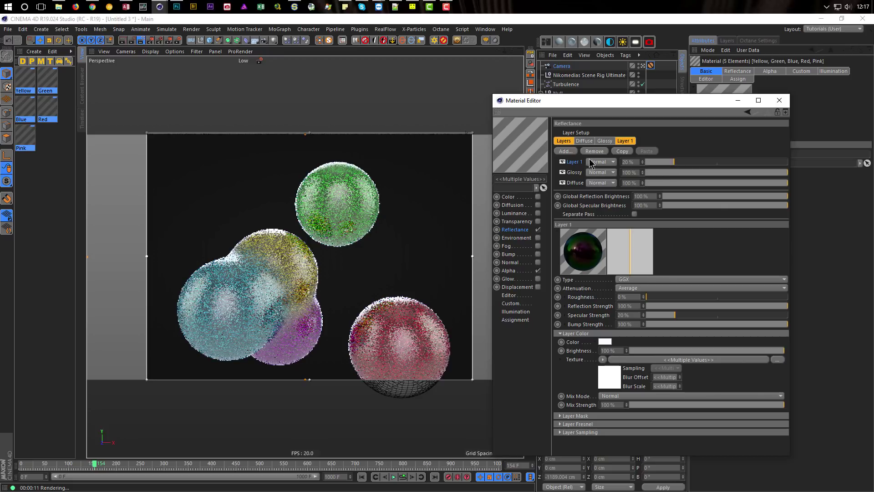
# Hide the thin-film layer, turn the Color channel back on, and select the Glossy reflectance layer
pyautogui.click(562, 162)
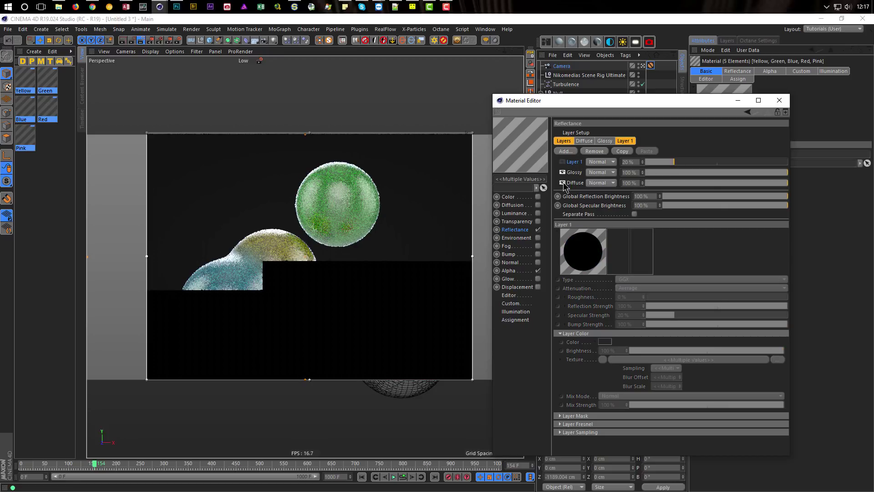
pyautogui.click(538, 197)
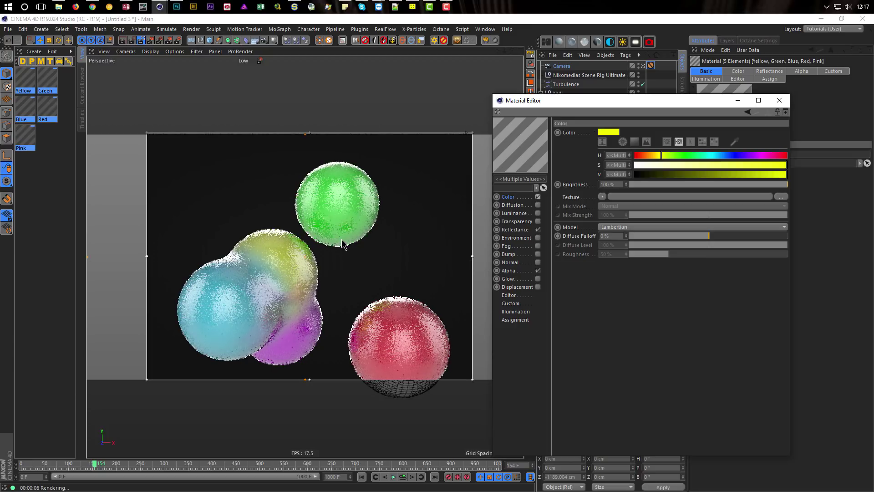
pyautogui.click(516, 230)
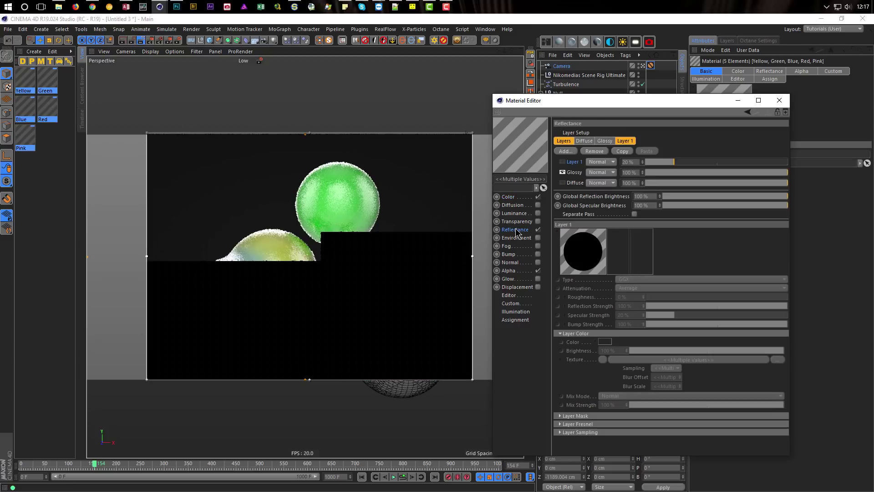
pyautogui.click(509, 197)
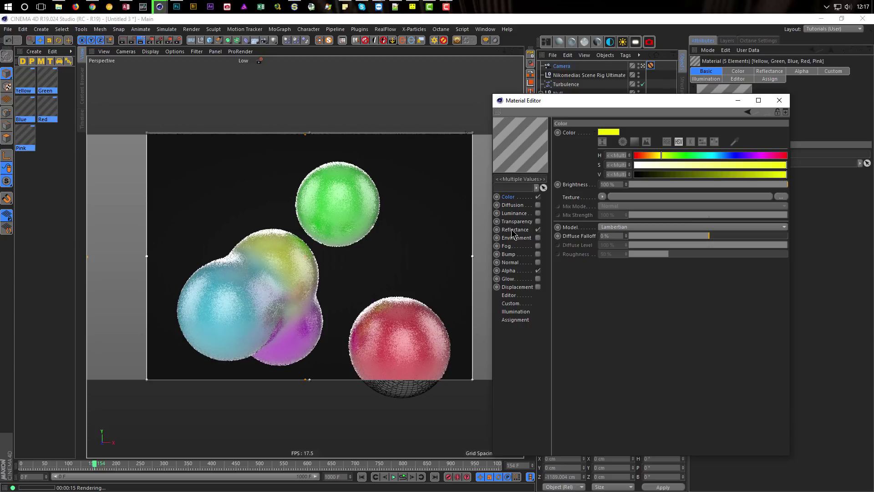
pyautogui.click(513, 230)
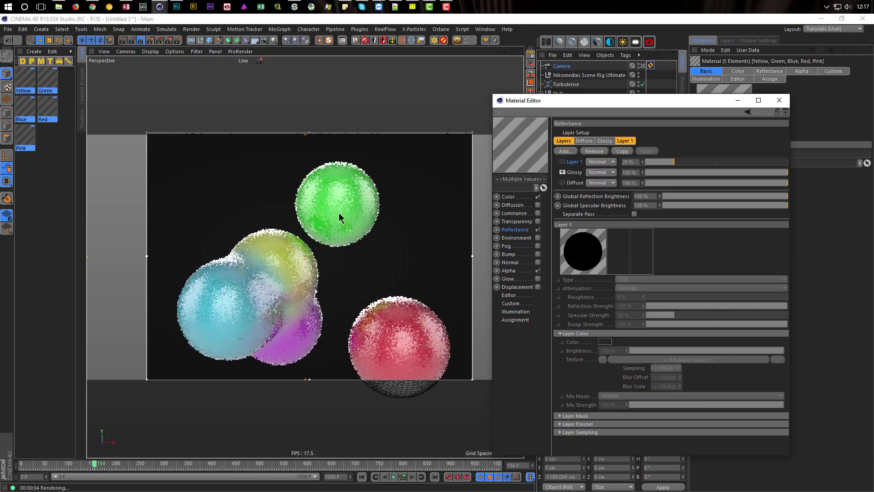
pyautogui.click(581, 173)
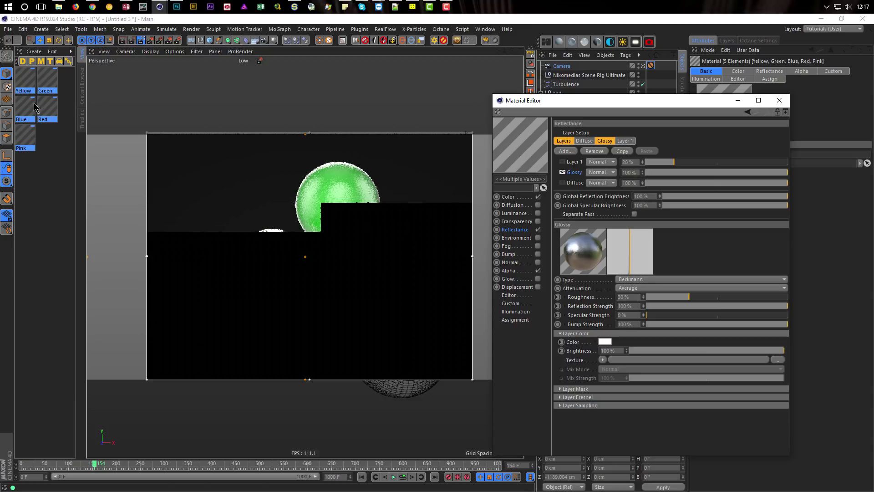
# Select the Yellow, Blue and Pink materials in turn, then close the Material Editor
pyautogui.click(25, 83)
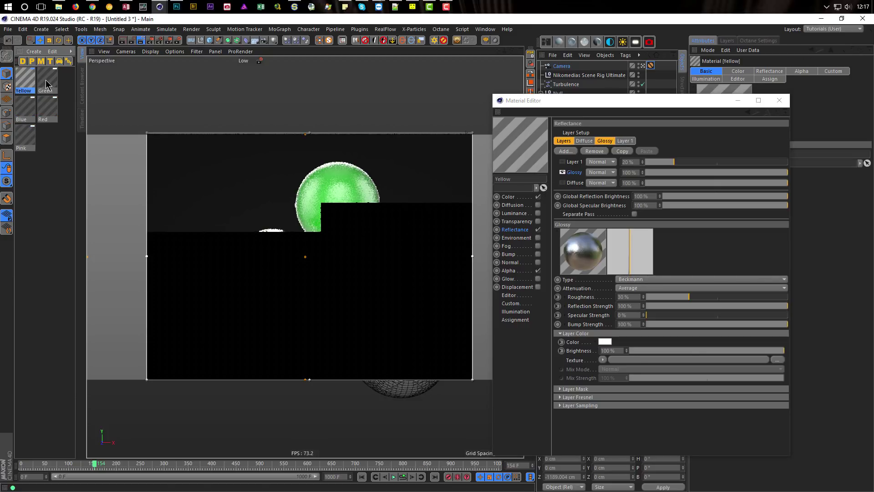
pyautogui.click(22, 109)
pyautogui.click(25, 138)
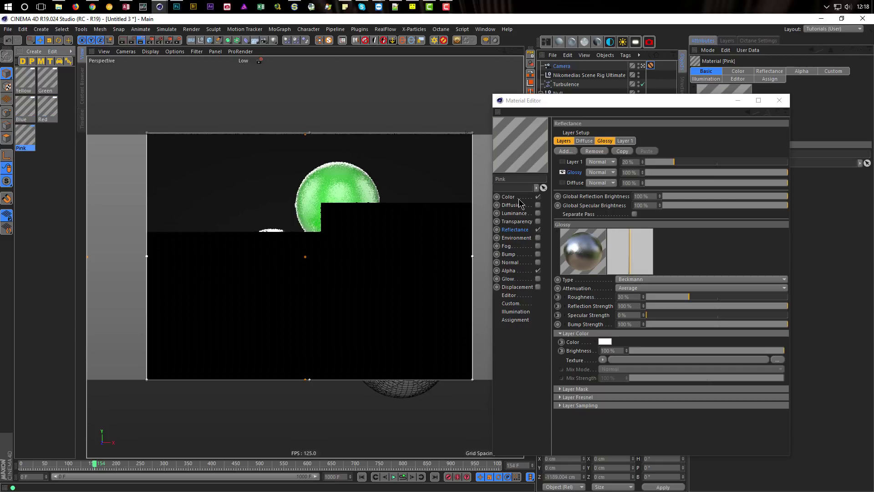
pyautogui.click(778, 100)
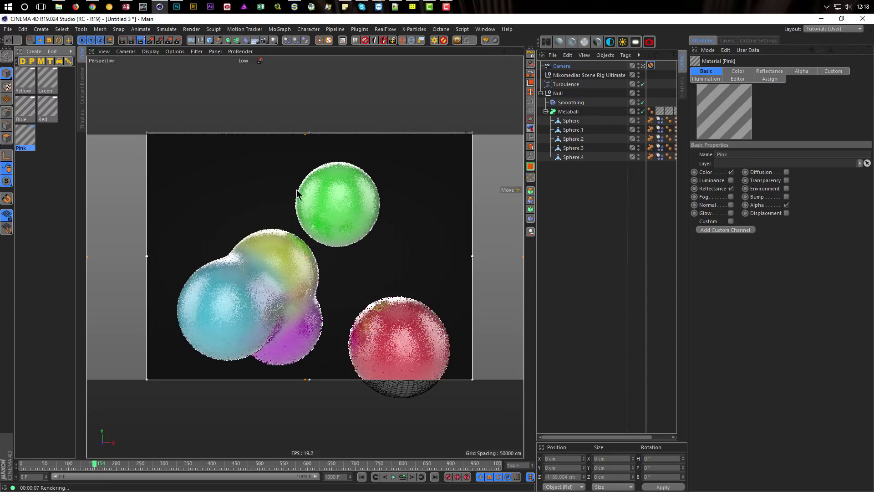
# Stop the interactive render and move the Protection tag from Camera to the Nikomedias Scene Rig
pyautogui.hotkey('alt', 'r')
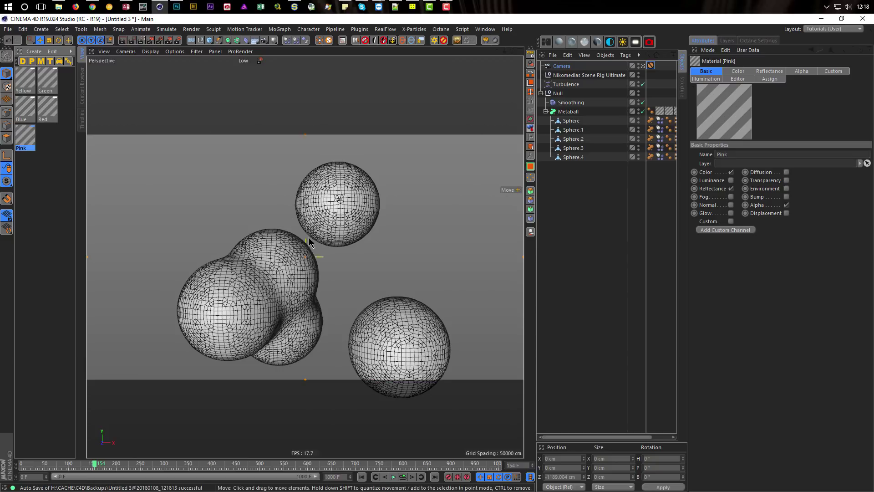
pyautogui.scroll(-2, 352, 227)
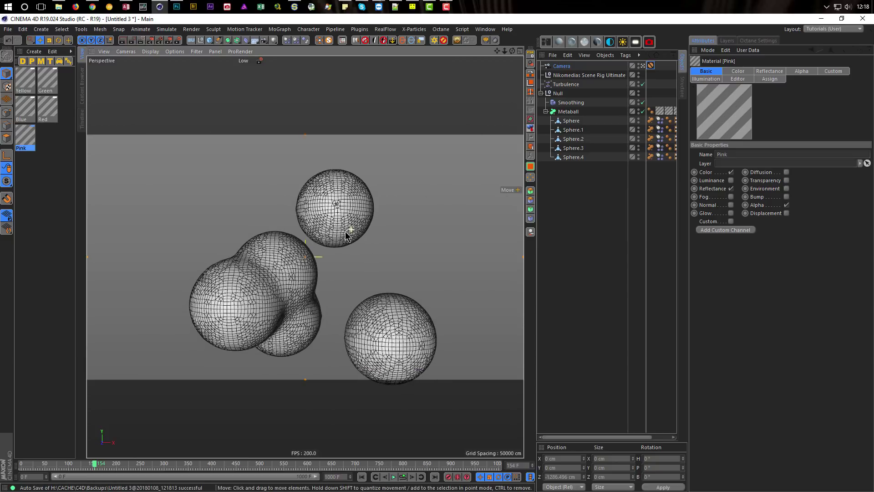
pyautogui.scroll(1, 346, 233)
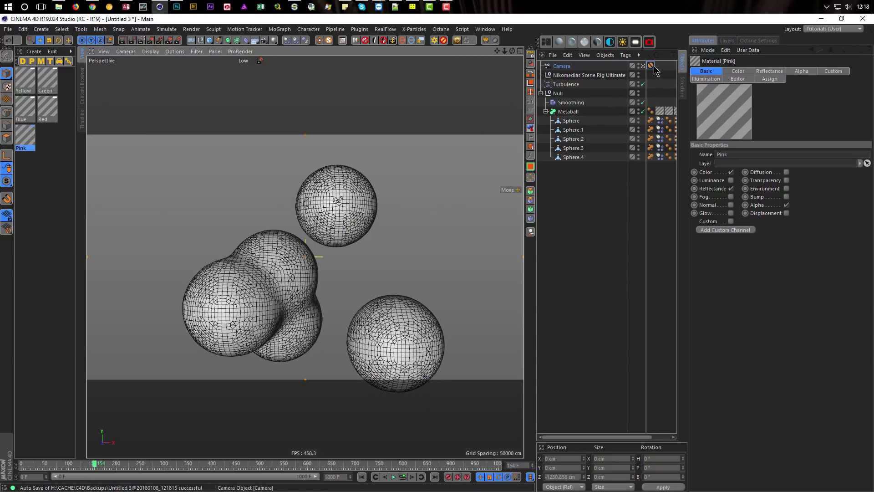
pyautogui.moveTo(651, 67); pyautogui.dragTo(652, 74)
# Pan, zoom and orbit the view to frame the metaballs from the side
pyautogui.moveTo(367, 277); pyautogui.dragTo(357, 251, button='middle')
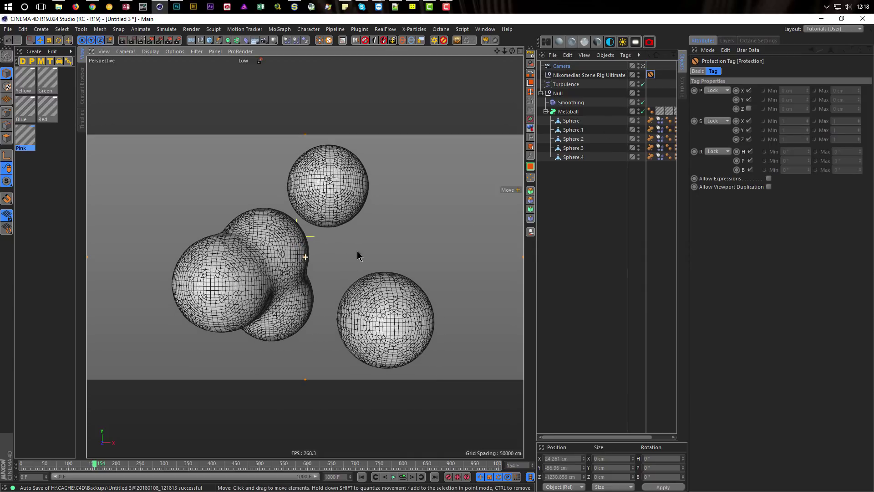
pyautogui.scroll(2, 357, 259)
pyautogui.moveTo(358, 261); pyautogui.dragTo(360, 261, button='middle')
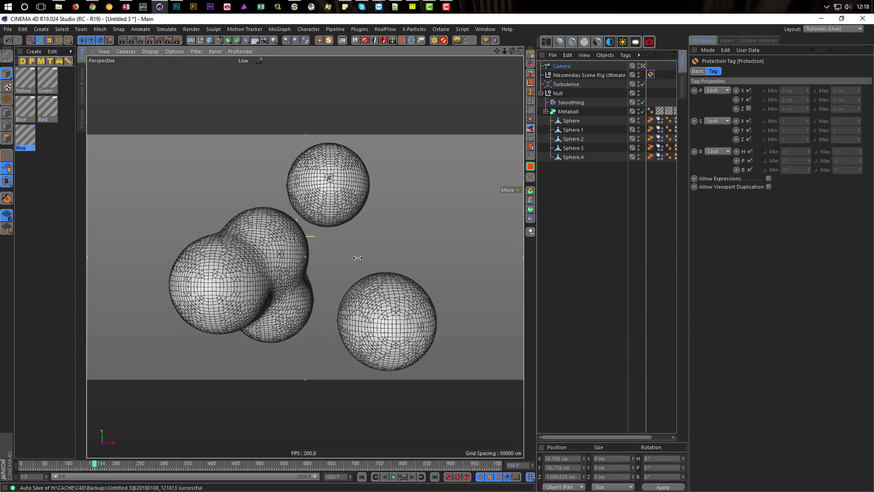
pyautogui.keyDown('alt'); pyautogui.moveTo(353, 255); pyautogui.dragTo(289, 263); pyautogui.keyUp('alt')
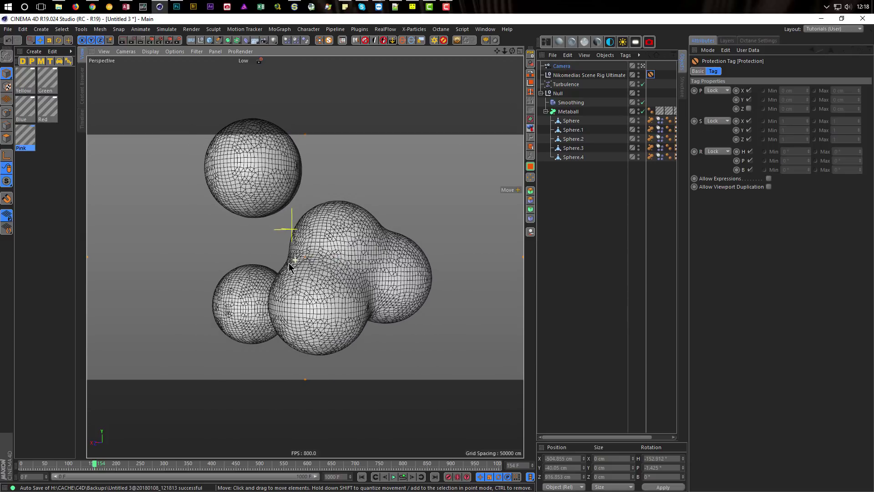
pyautogui.keyDown('alt'); pyautogui.moveTo(289, 263); pyautogui.dragTo(297, 288, button='middle'); pyautogui.keyUp('alt')
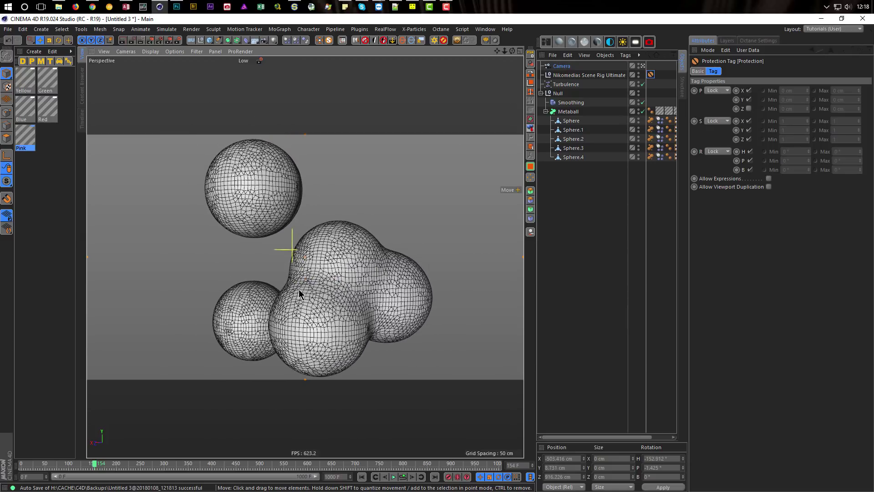
pyautogui.scroll(-4, 299, 289)
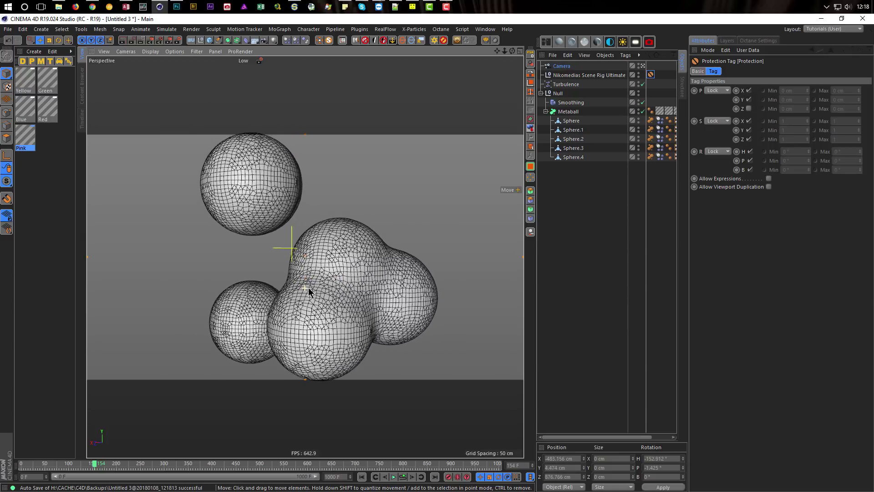
pyautogui.moveTo(303, 286)
pyautogui.keyDown('alt'); pyautogui.mouseDown()
pyautogui.moveTo(294, 285)
pyautogui.moveTo(307, 286)
pyautogui.mouseUp(); pyautogui.keyUp('alt')
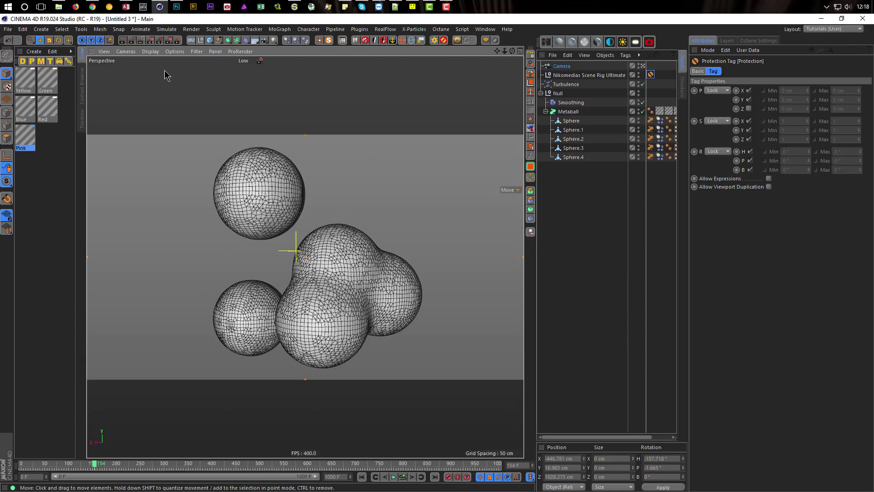
# Restart the Interactive Render Region in the viewport, leaving the render preset unchanged
pyautogui.click(260, 61)
pyautogui.click(260, 60)
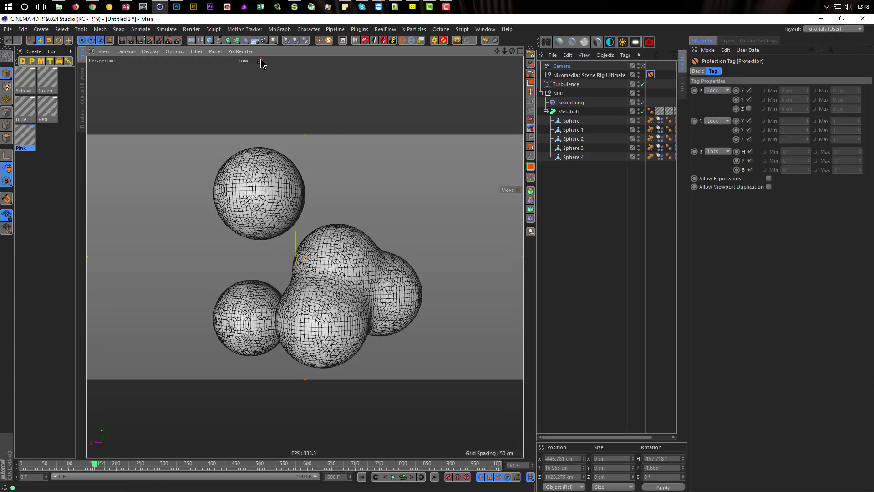
pyautogui.click(141, 40)
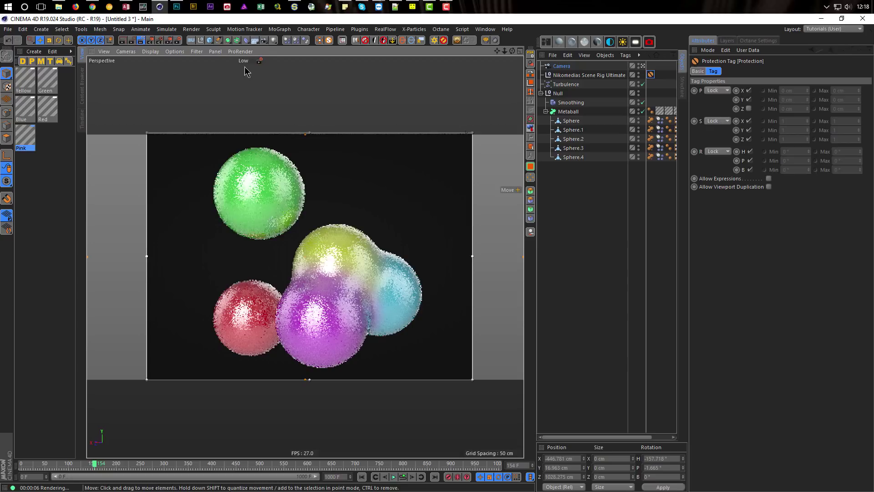
# Make Low GI the active render setting, then switch the Nikomedias preset back to Low
pyautogui.click(260, 60)
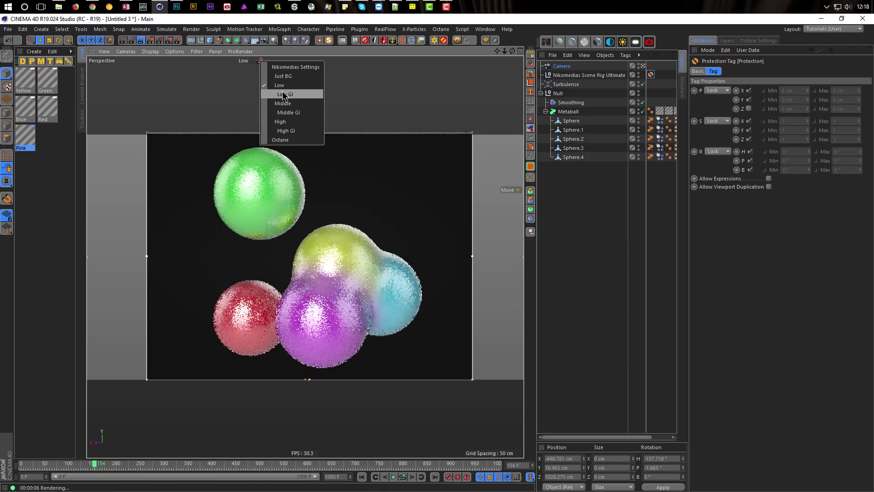
pyautogui.click(177, 40)
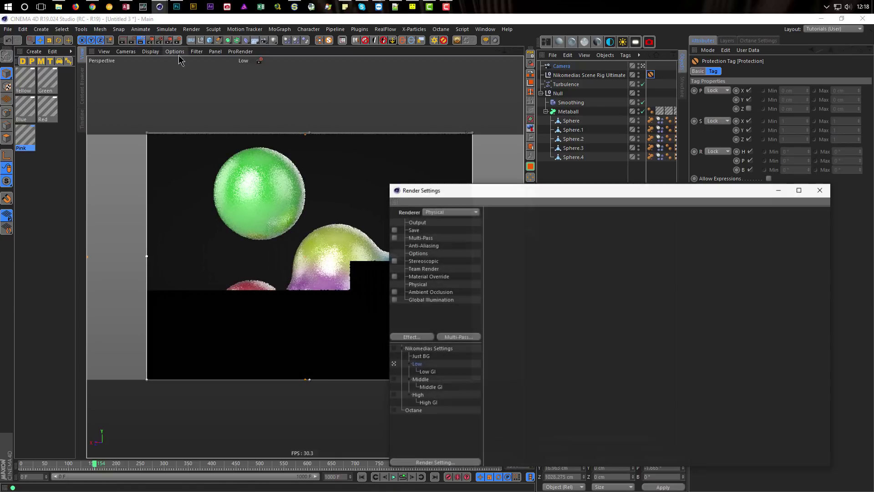
pyautogui.click(396, 371)
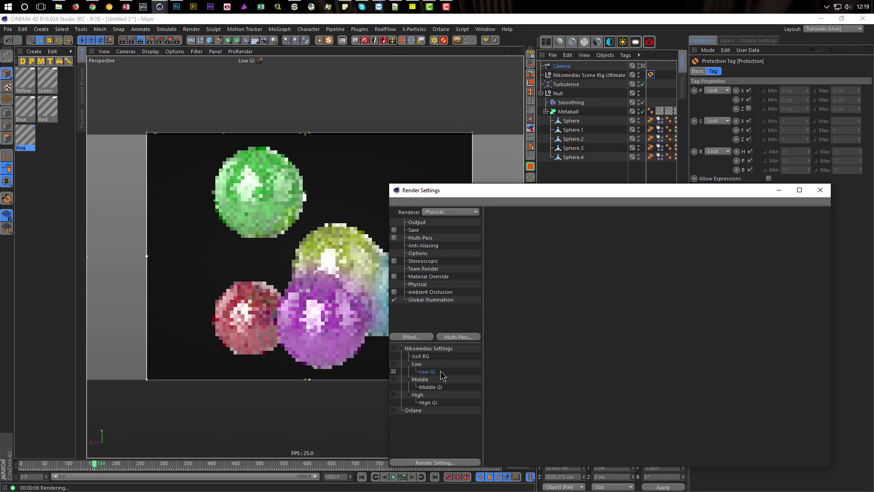
pyautogui.click(821, 190)
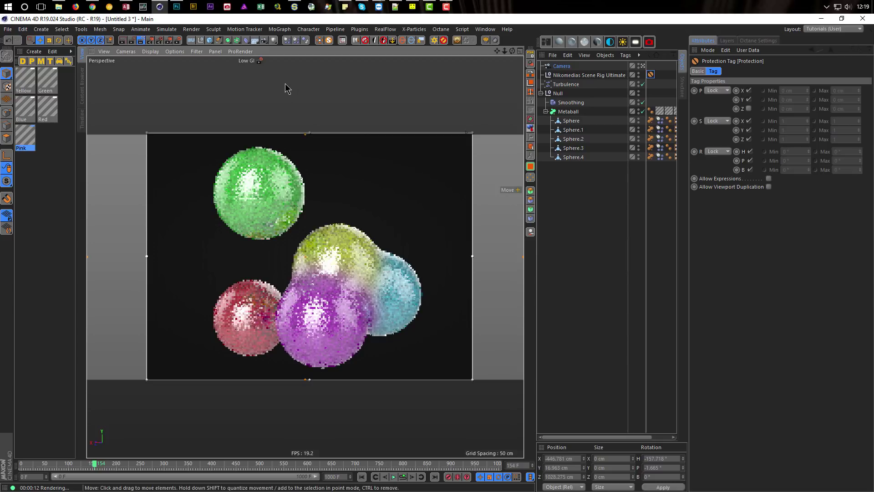
pyautogui.click(260, 61)
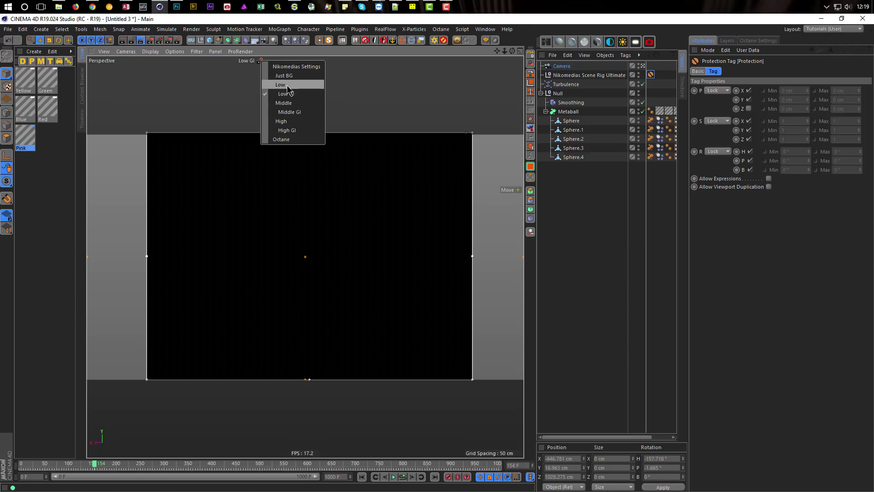
pyautogui.click(280, 85)
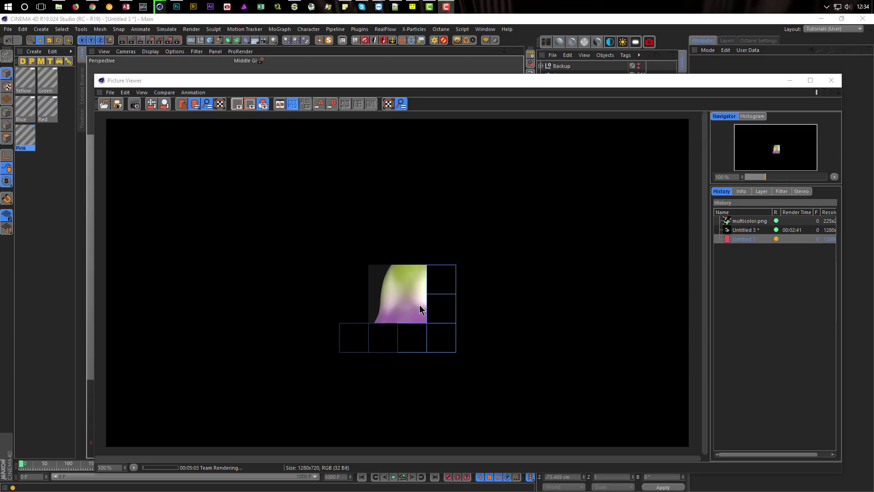
# Compare the finished metaball render with the in-progress team render in the History list
pyautogui.click(733, 231)
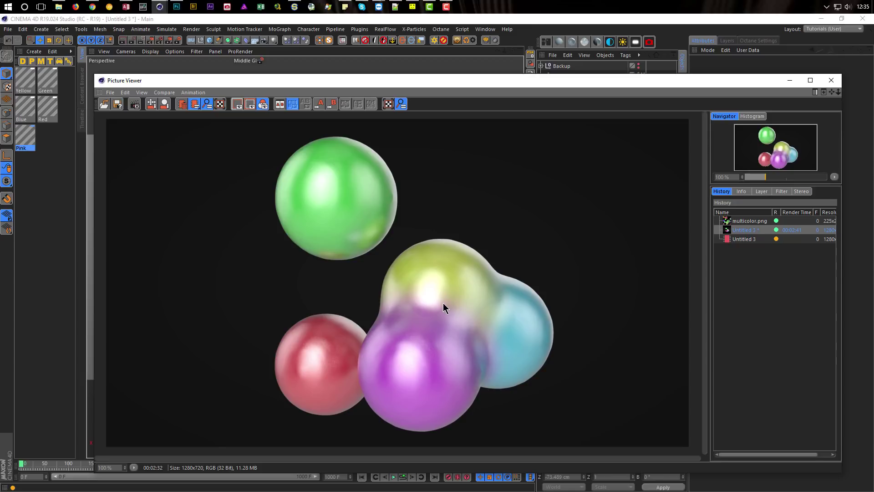
pyautogui.click(742, 238)
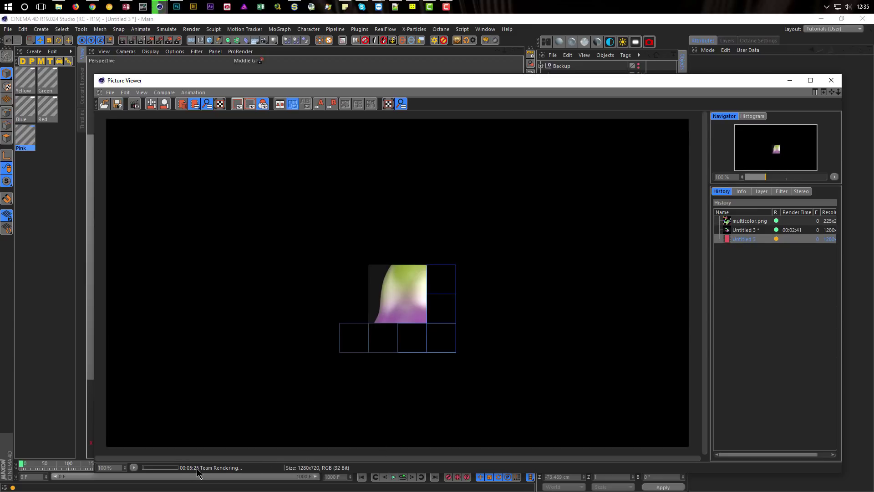
pyautogui.click(743, 230)
pyautogui.click(742, 239)
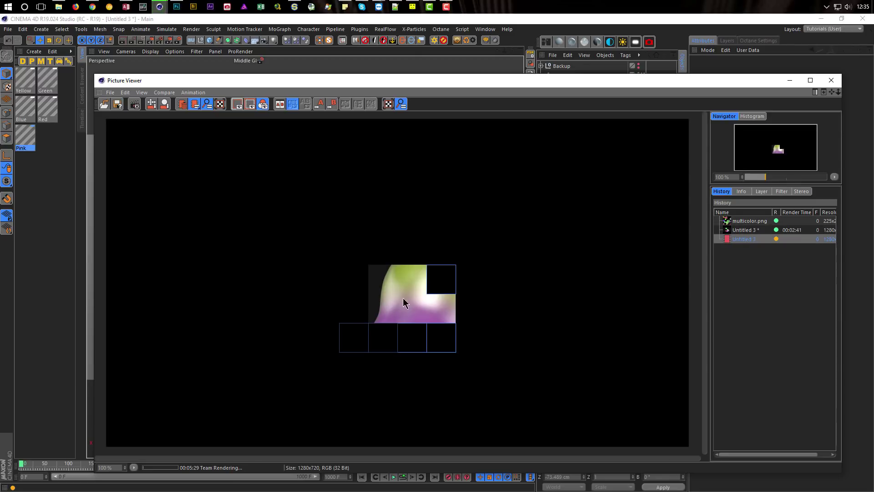
pyautogui.click(743, 230)
pyautogui.click(742, 238)
pyautogui.click(744, 230)
pyautogui.click(745, 238)
# Stop the team render and delete the partial Untitled 3 entry from history
pyautogui.click(134, 104)
pyautogui.click(462, 293)
pyautogui.click(747, 230)
pyautogui.click(747, 238)
pyautogui.press('Delete')
pyautogui.press('Return')
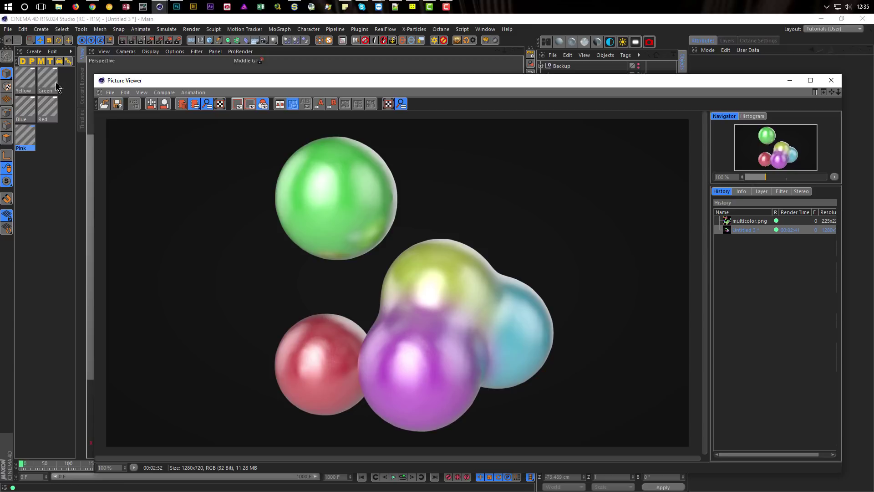
# Set the glossy layer's Layer Fresnel to Dielectric for all five sphere materials
pyautogui.doubleClick(25, 76)
pyautogui.moveTo(231, 68); pyautogui.dragTo(451, 86)
pyautogui.keyDown('shift'); pyautogui.click(27, 144); pyautogui.keyUp('shift')
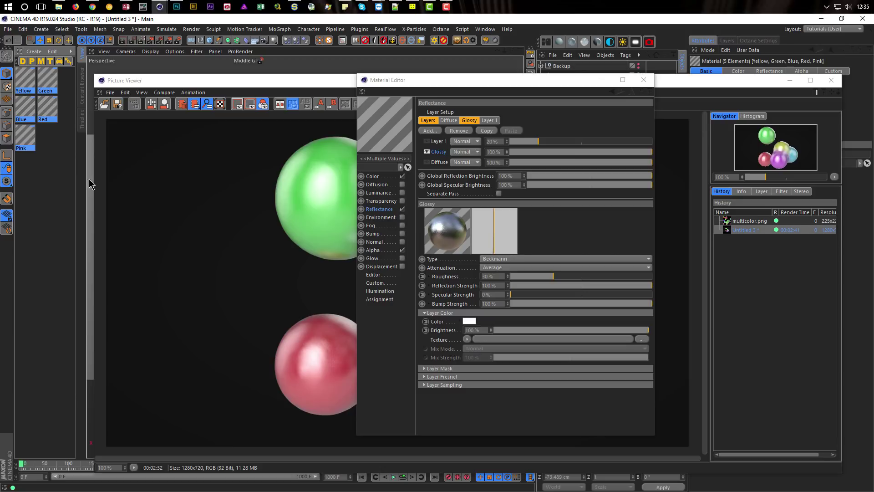
pyautogui.moveTo(474, 82); pyautogui.dragTo(523, 73)
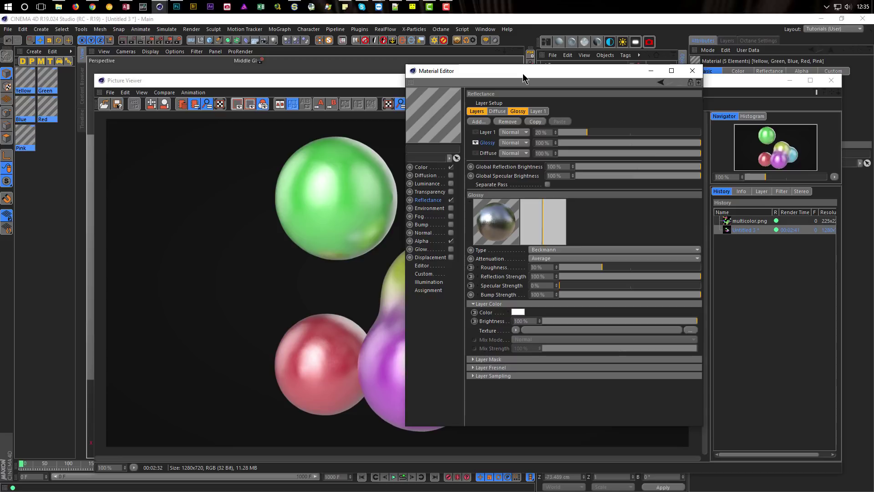
pyautogui.moveTo(522, 73); pyautogui.dragTo(528, 92)
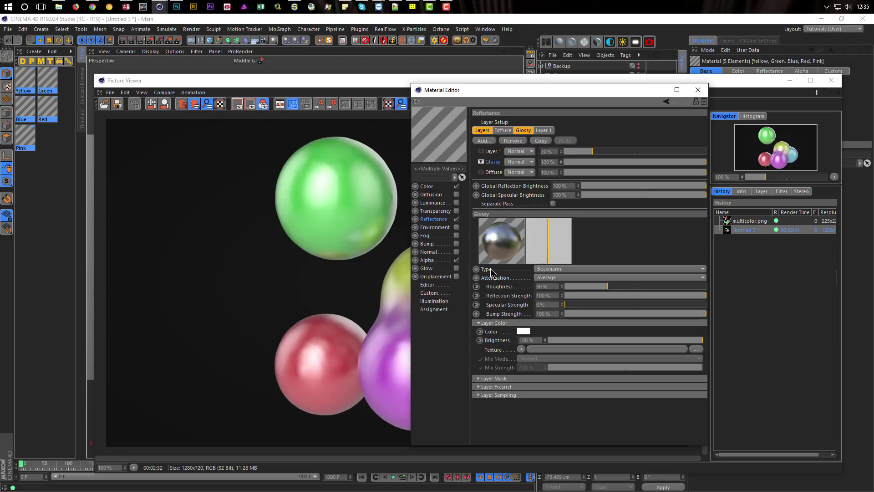
pyautogui.click(501, 387)
pyautogui.click(561, 395)
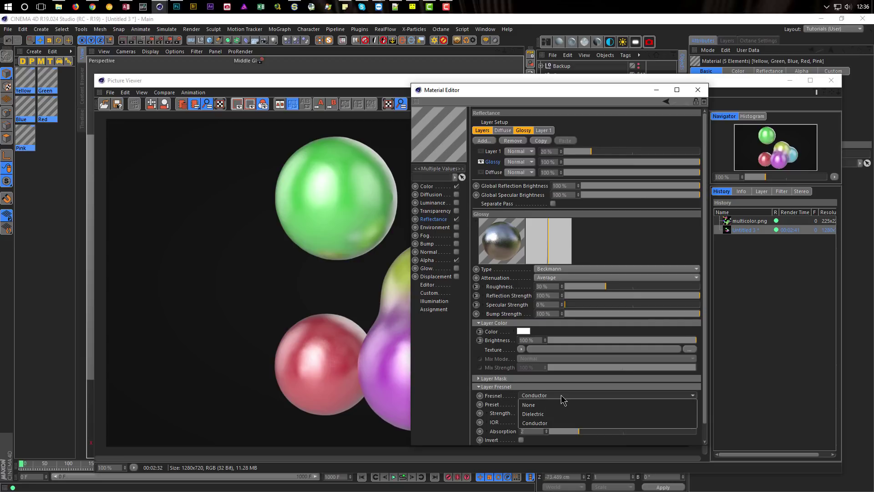
pyautogui.click(562, 413)
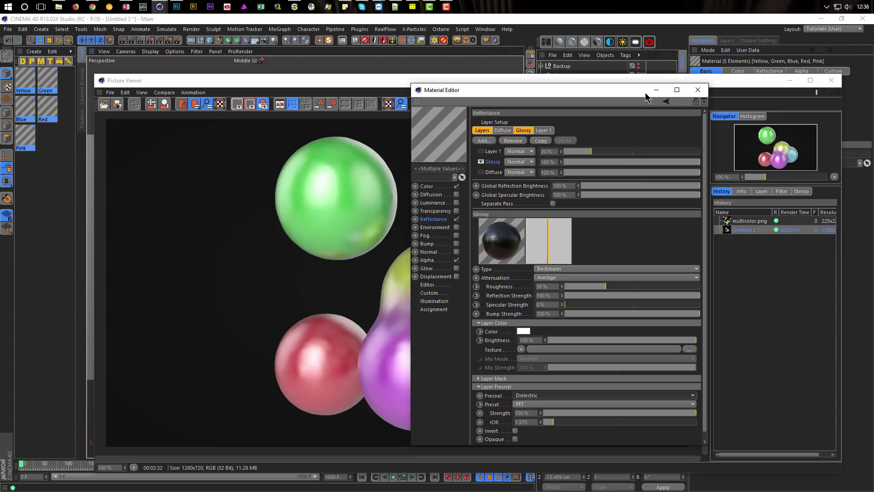
# Close the Material Editor and start a new Picture Viewer render with Shift+R
pyautogui.moveTo(660, 96); pyautogui.dragTo(738, 100)
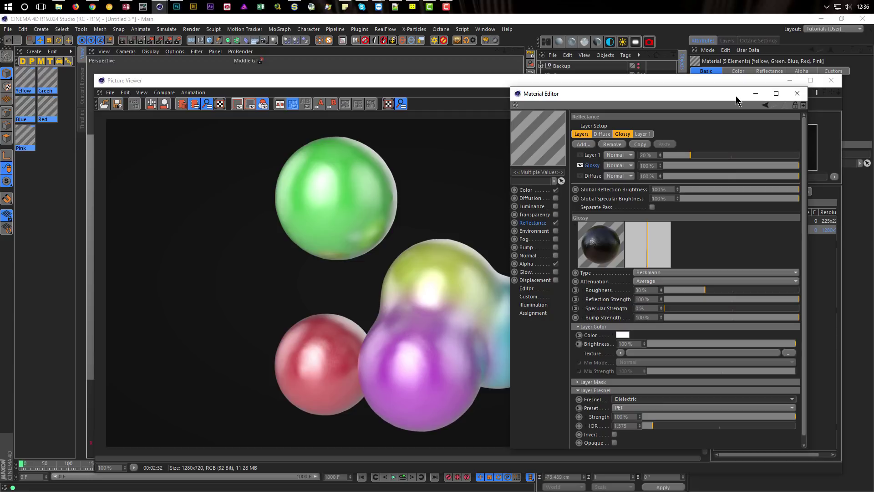
pyautogui.hotkey('alt', 'F4')
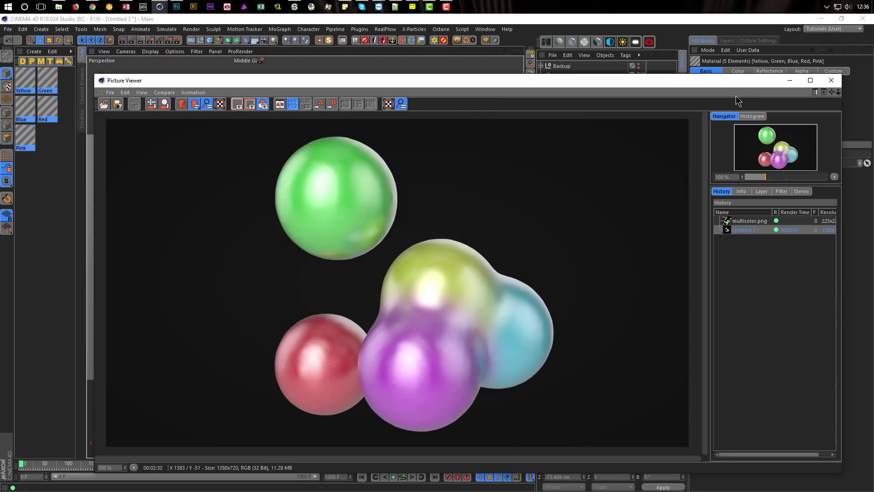
pyautogui.hotkey('shift', 'r')
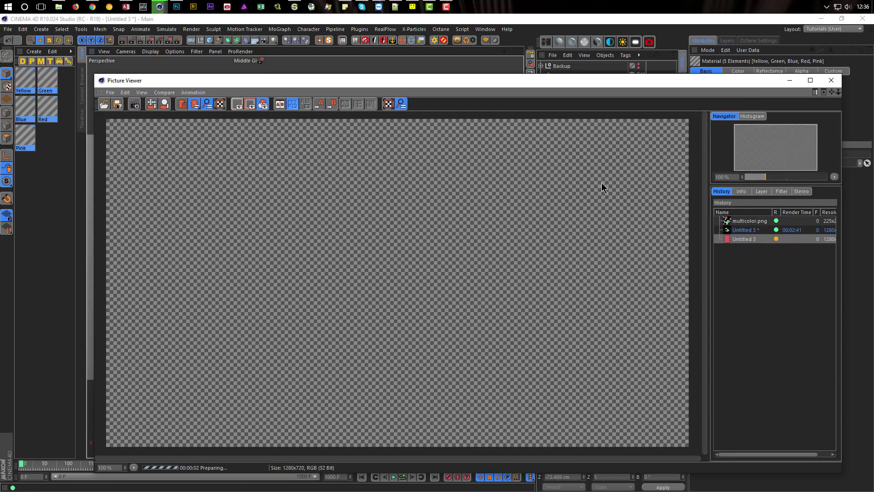
pyautogui.moveTo(587, 81); pyautogui.dragTo(563, 349)
# Paste a copy of the Metaball hierarchy into the Backup null and select the five Dynamics Body tags
pyautogui.click(797, 95)
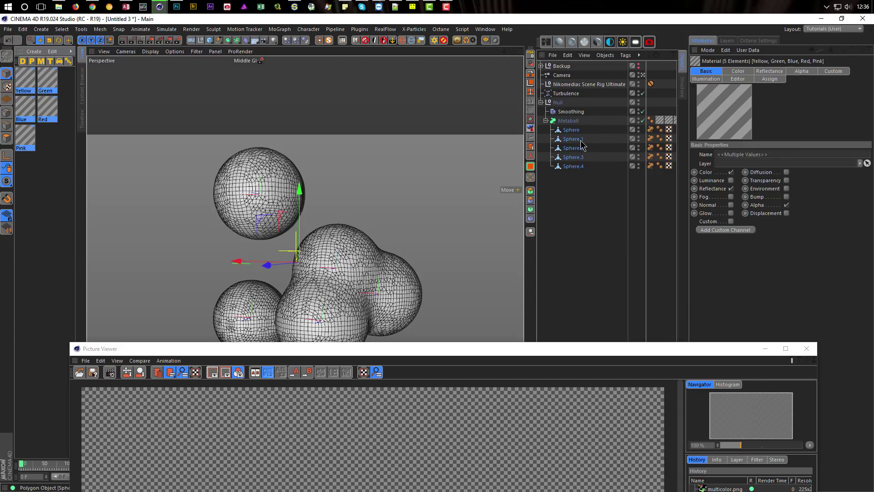
pyautogui.hotkey('ctrl', 'v')
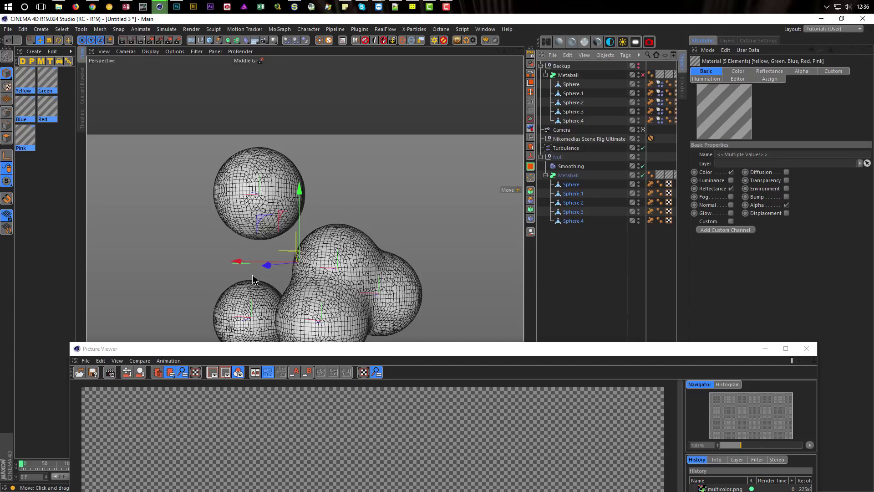
pyautogui.click(662, 120)
pyautogui.keyDown('shift'); pyautogui.click(662, 85); pyautogui.keyUp('shift')
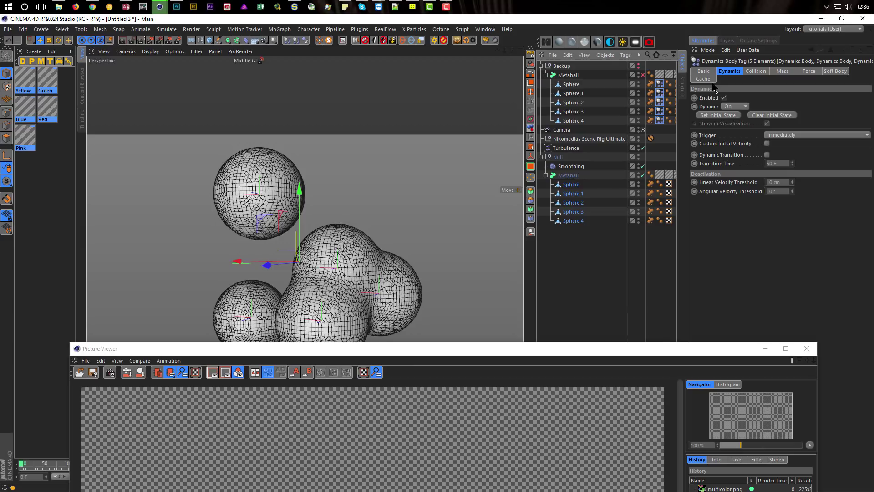
# Check the Dynamics Body tags' Collision settings, then return to the main Dynamics tab
pyautogui.click(755, 71)
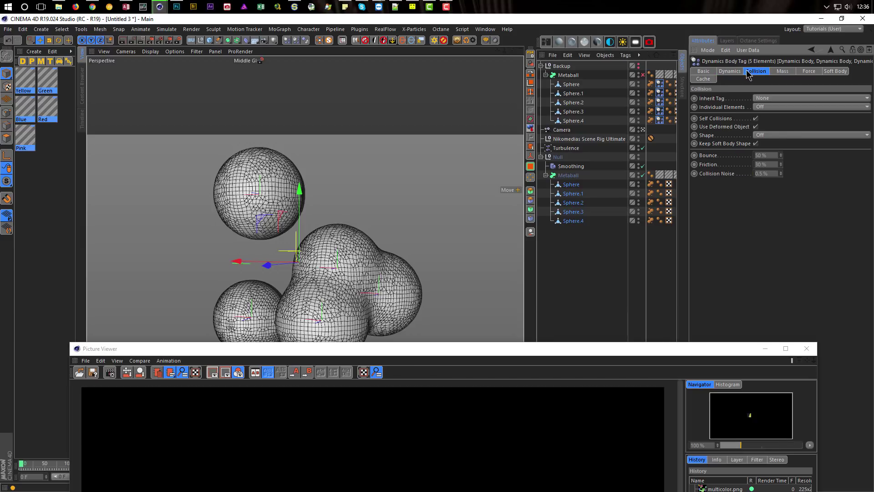
pyautogui.click(733, 71)
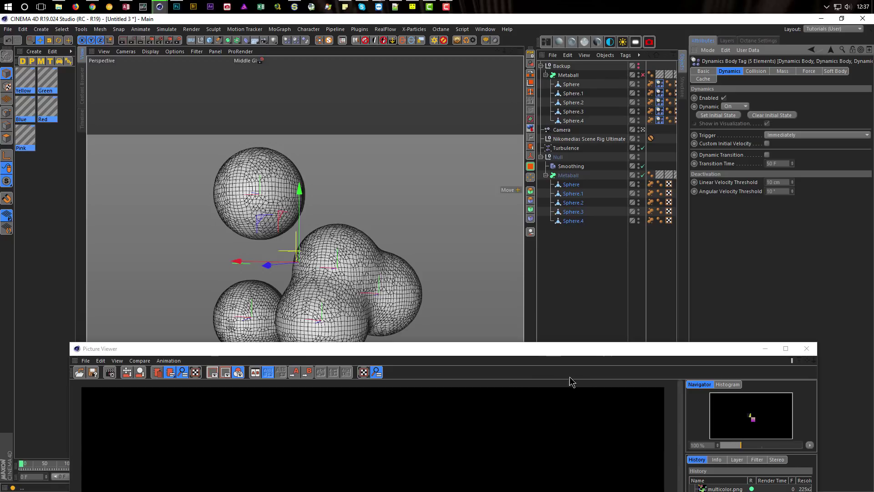
# Collapse the Backup group and set the viewport's interactive render preset to Middle
pyautogui.click(542, 66)
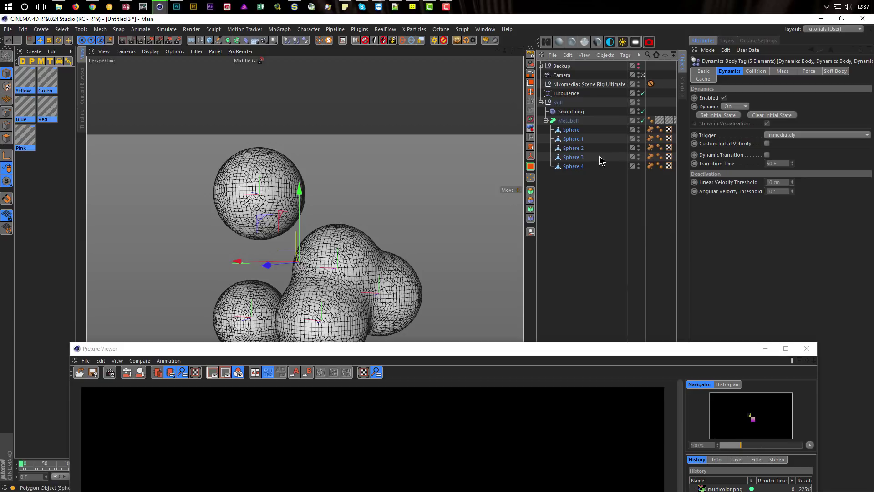
pyautogui.moveTo(585, 350); pyautogui.dragTo(524, 232)
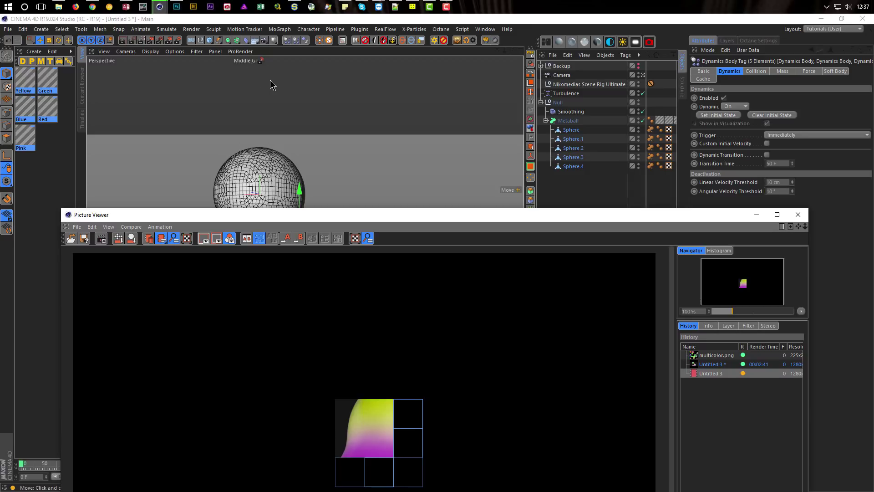
pyautogui.moveTo(313, 215); pyautogui.dragTo(308, 169)
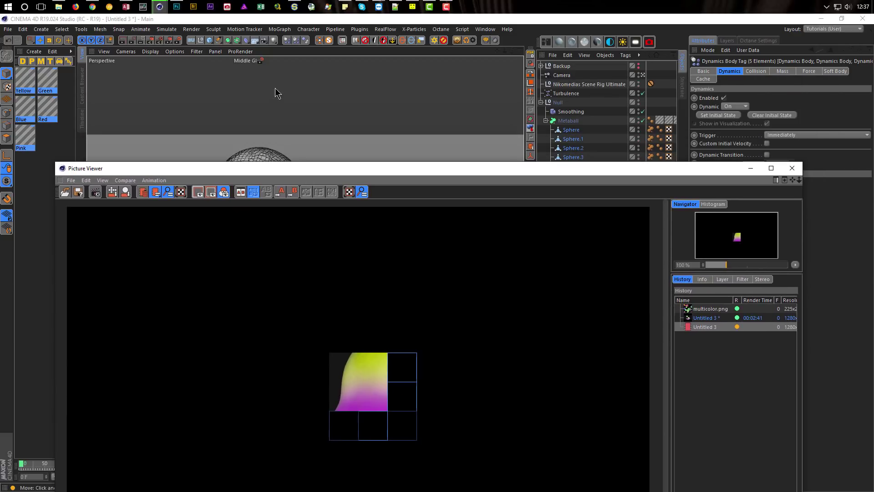
pyautogui.click(262, 61)
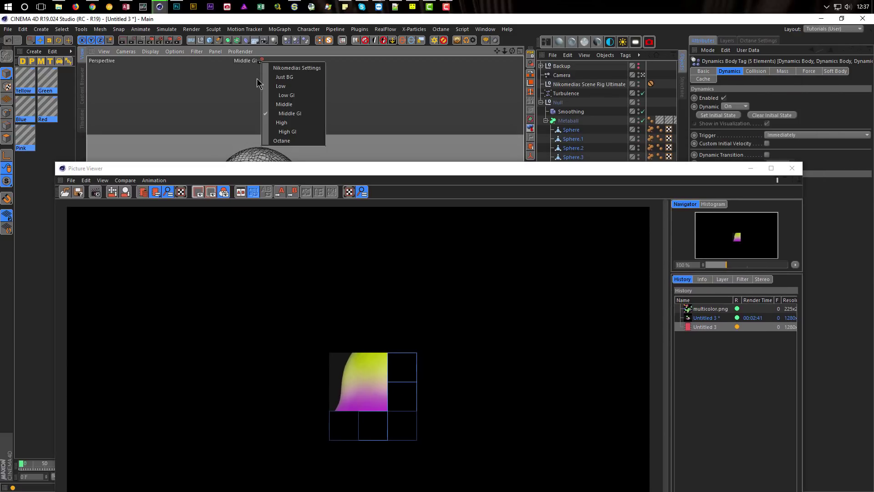
pyautogui.click(289, 105)
pyautogui.click(395, 172)
pyautogui.moveTo(396, 172); pyautogui.dragTo(405, 65)
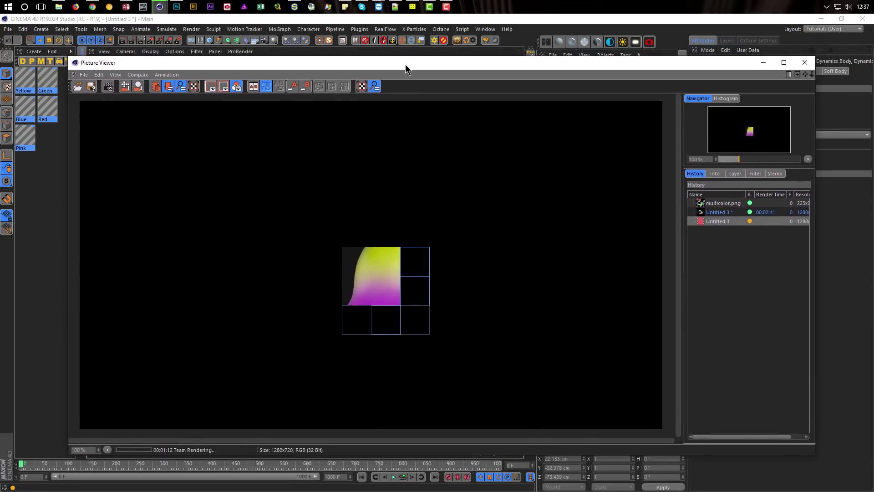
# Restart the render and delete the unwanted 00:01:31 render from history
pyautogui.hotkey('shift', 'r')
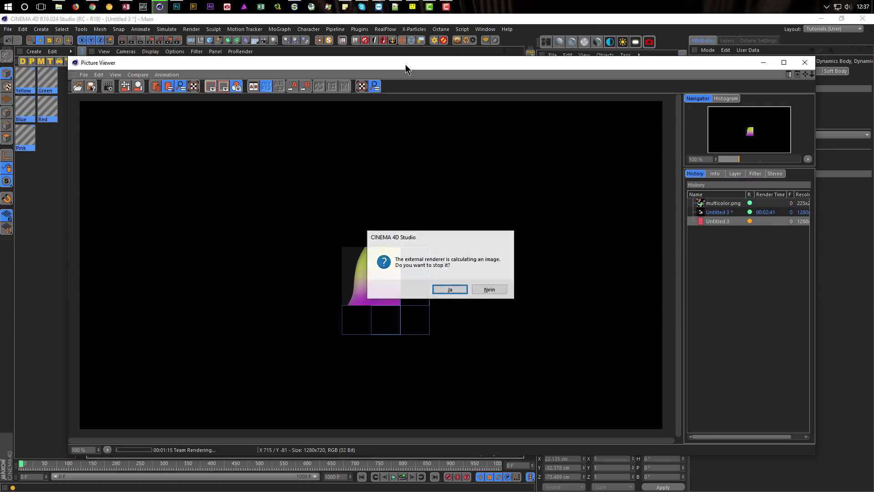
pyautogui.press('Return')
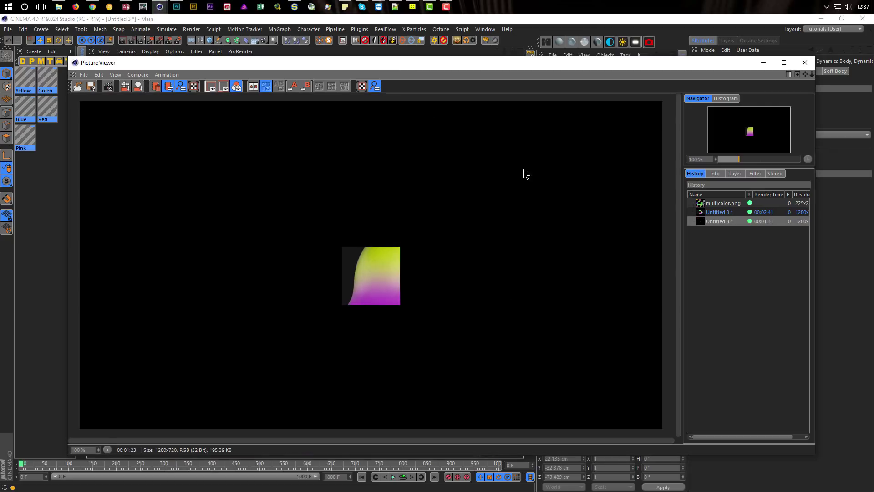
pyautogui.hotkey('shift', 'r')
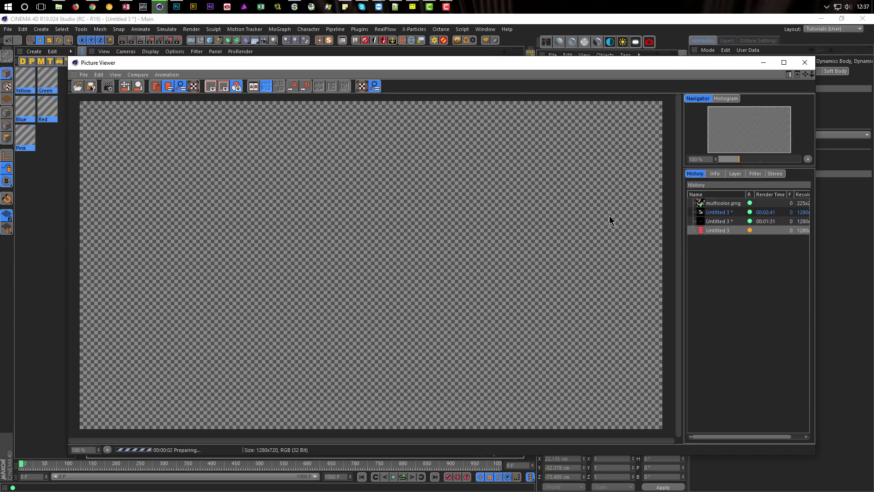
pyautogui.click(719, 222)
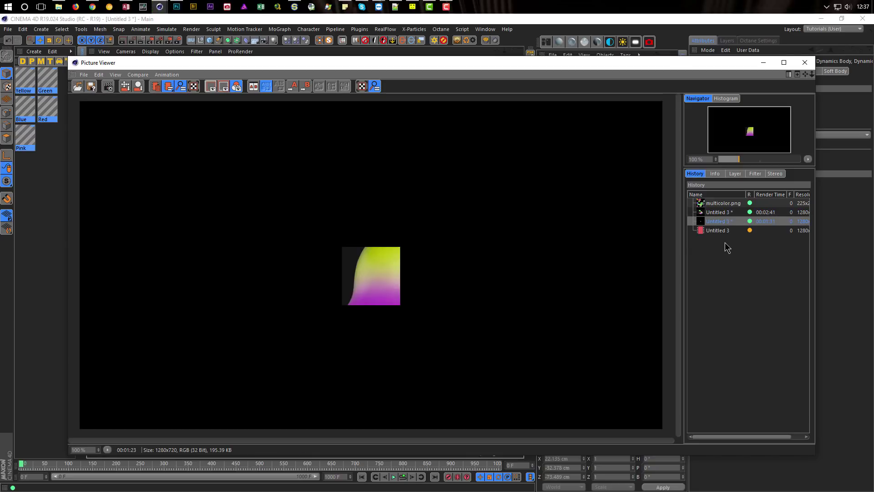
pyautogui.press('Delete')
pyautogui.press('Return')
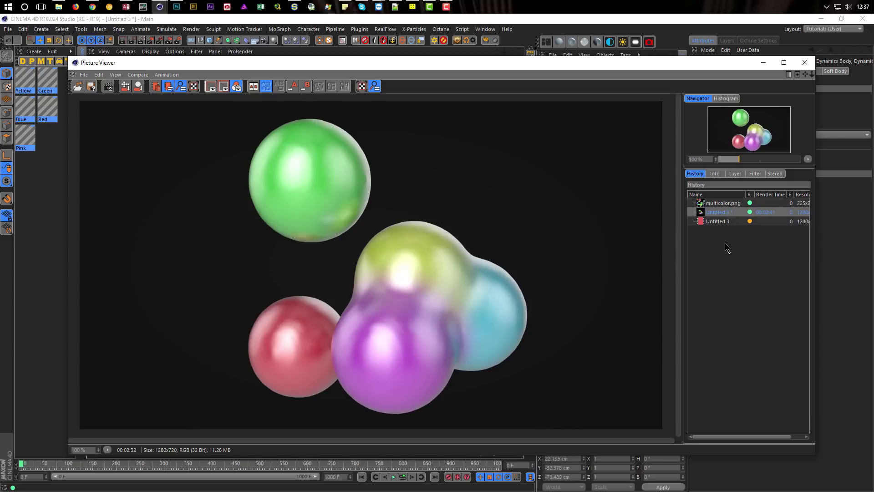
# Compare the new render against the finished one, then close the Picture Viewer
pyautogui.click(724, 222)
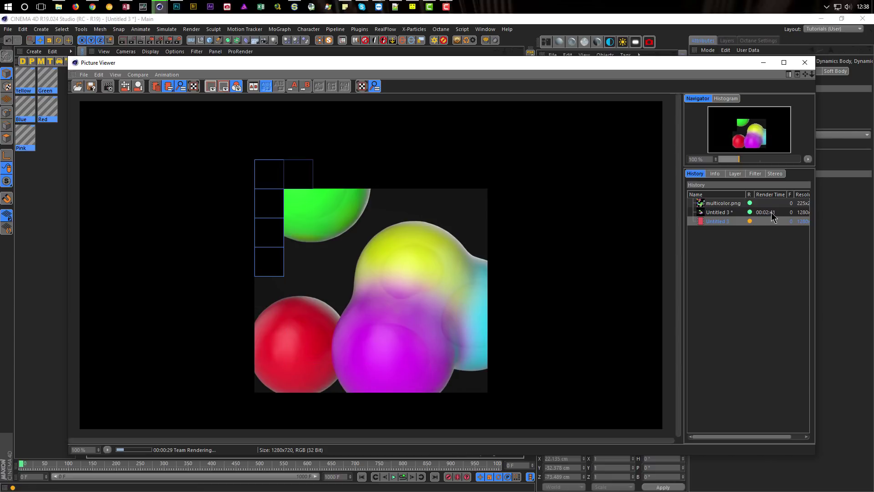
pyautogui.click(716, 212)
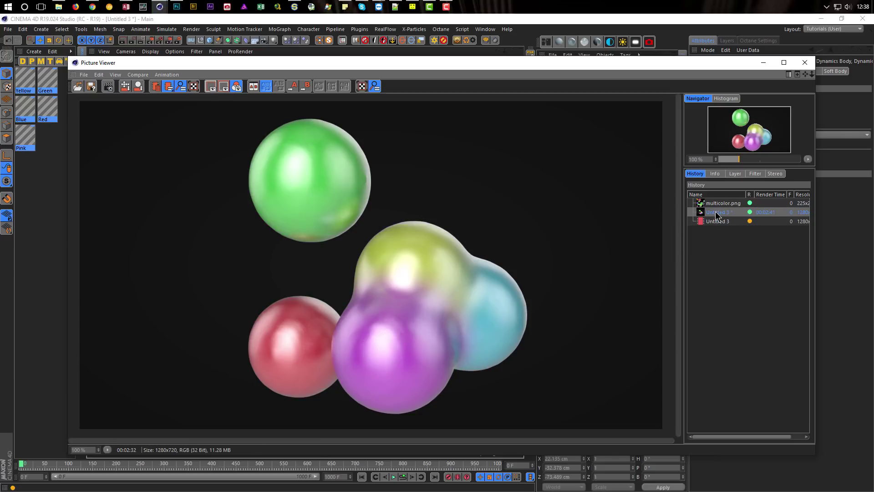
pyautogui.click(719, 221)
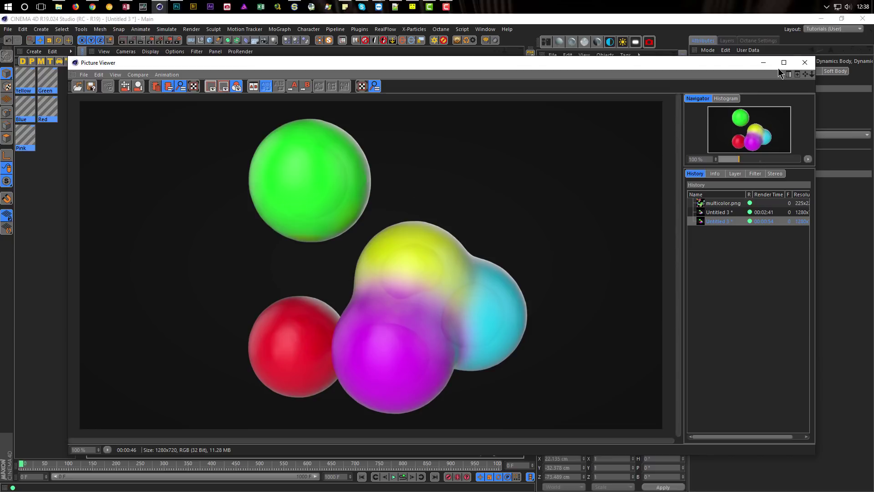
pyautogui.click(804, 63)
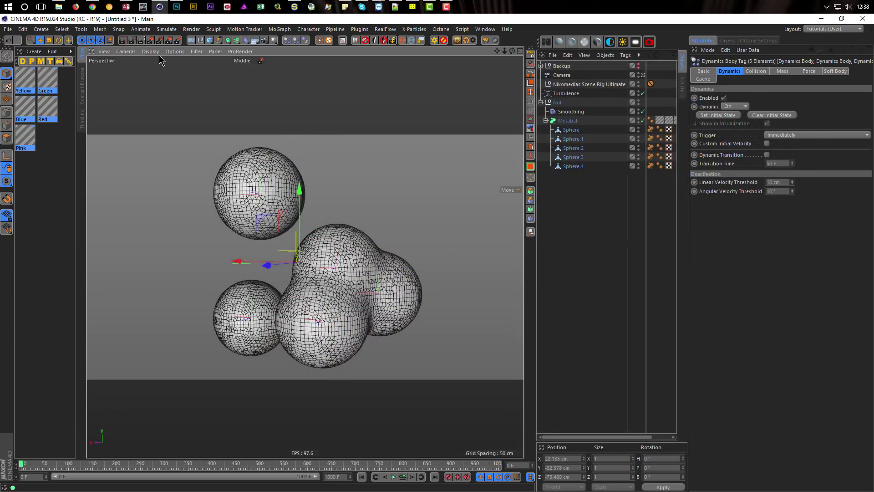
# Turn on the viewport's Interactive Render Region at Low quality
pyautogui.click(136, 40)
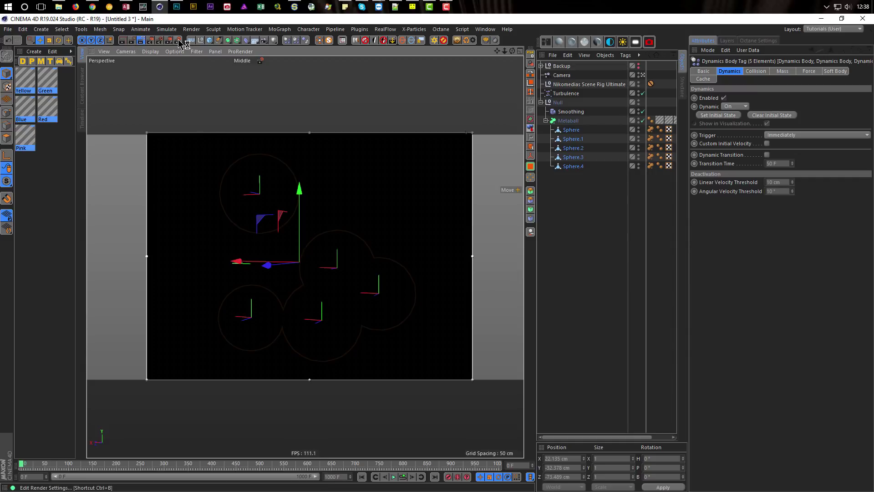
pyautogui.click(261, 61)
pyautogui.click(296, 87)
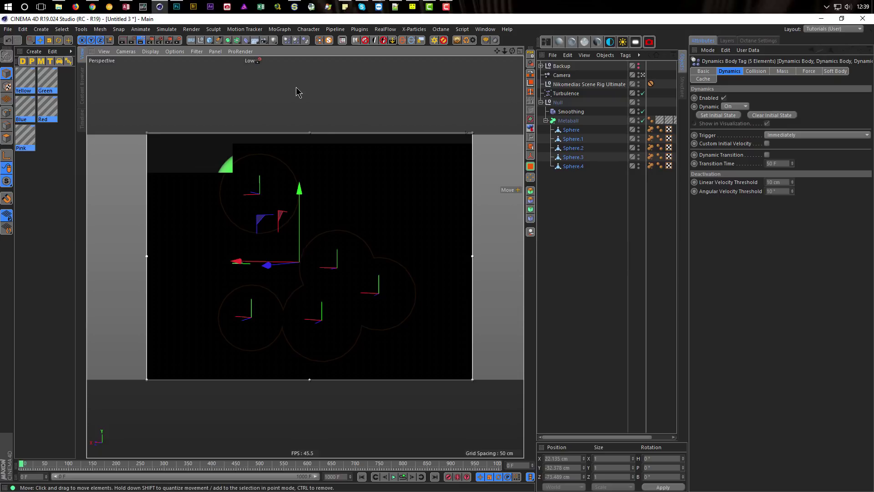
# Deselect the spheres, widen the Object Manager, and select the Nikomedias Scene Rig
pyautogui.click(577, 233)
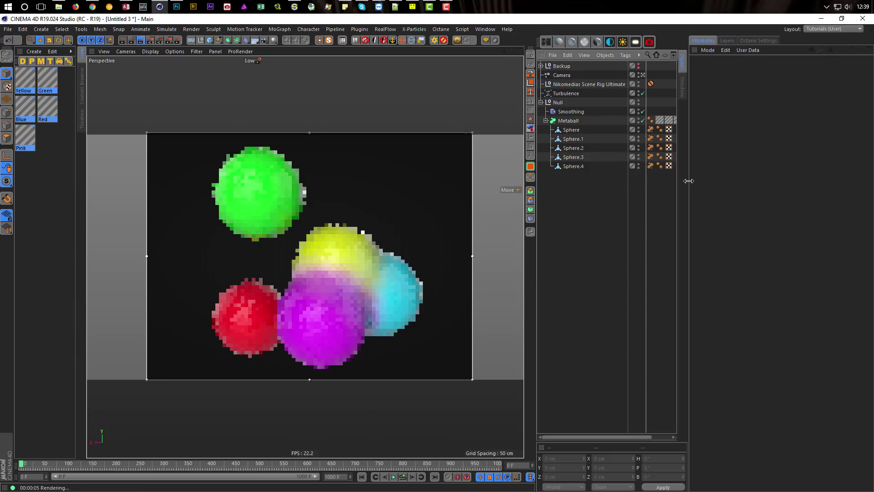
pyautogui.moveTo(688, 181); pyautogui.dragTo(706, 181)
pyautogui.click(611, 84)
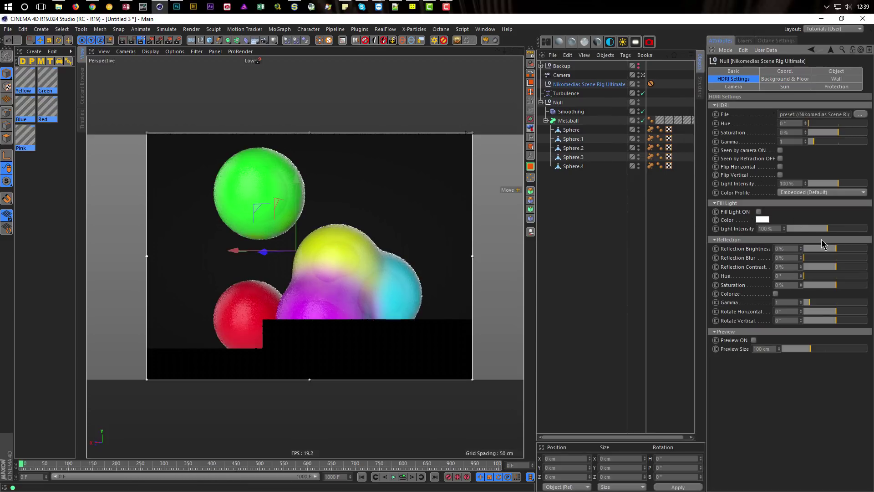
# Enable a 148 cm HDRI preview sphere and rotate the HDRI horizontally to shift reflections
pyautogui.click(754, 340)
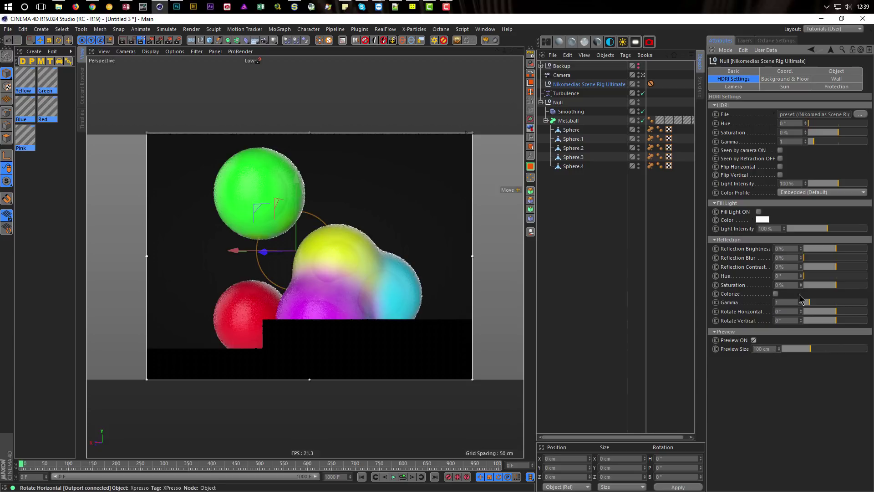
pyautogui.moveTo(810, 349); pyautogui.dragTo(826, 349)
pyautogui.rightClick(827, 349)
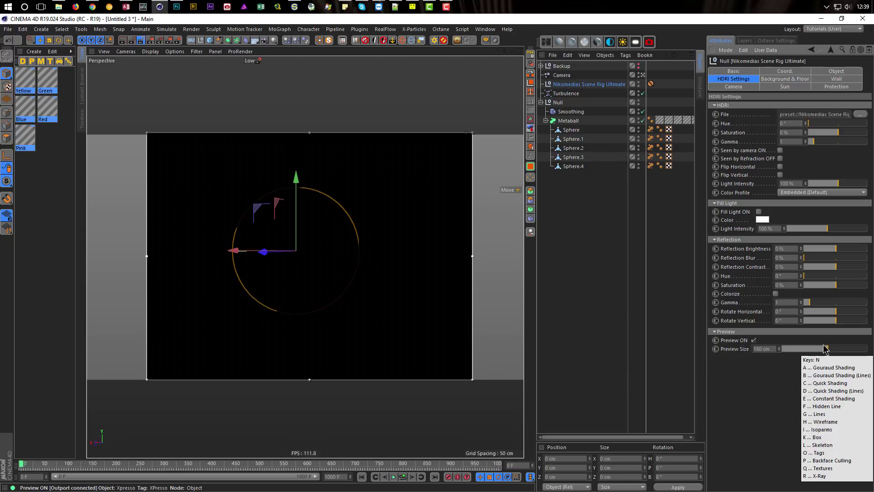
pyautogui.press('Escape')
pyautogui.click(823, 350)
pyautogui.click(825, 348)
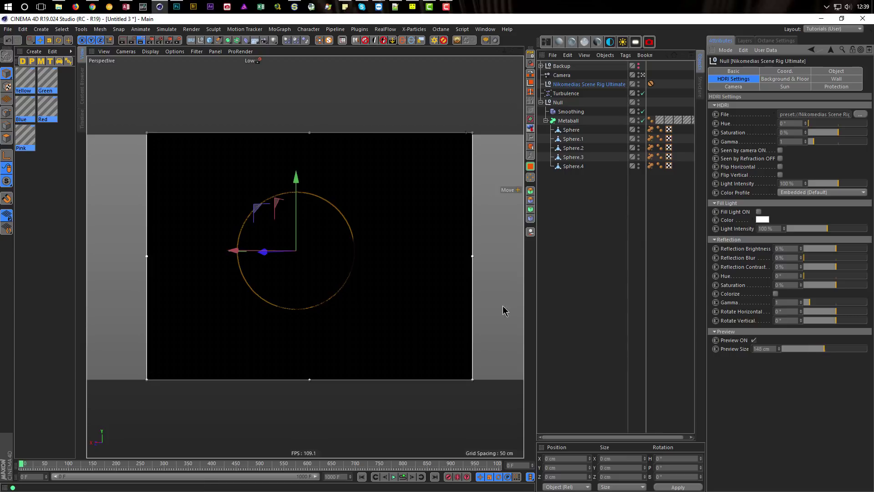
pyautogui.moveTo(835, 312)
pyautogui.mouseDown()
pyautogui.moveTo(848, 314)
pyautogui.moveTo(797, 312)
pyautogui.moveTo(827, 307)
pyautogui.mouseUp()
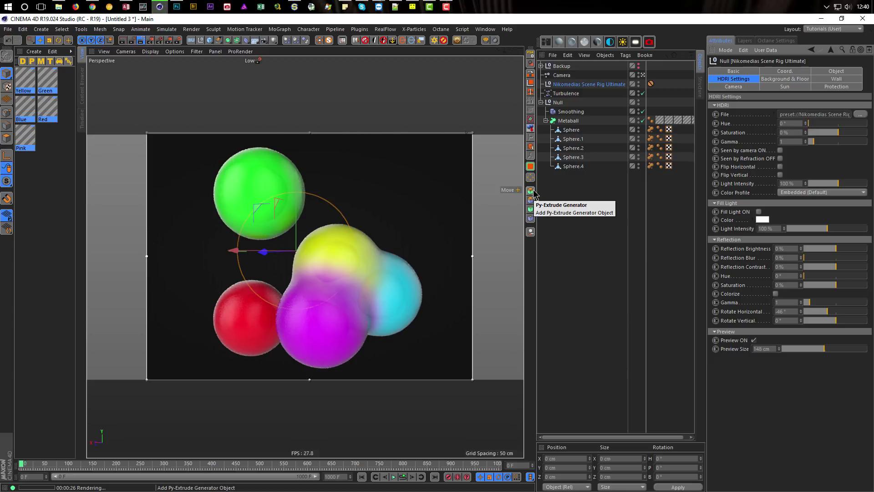
pyautogui.click(569, 121)
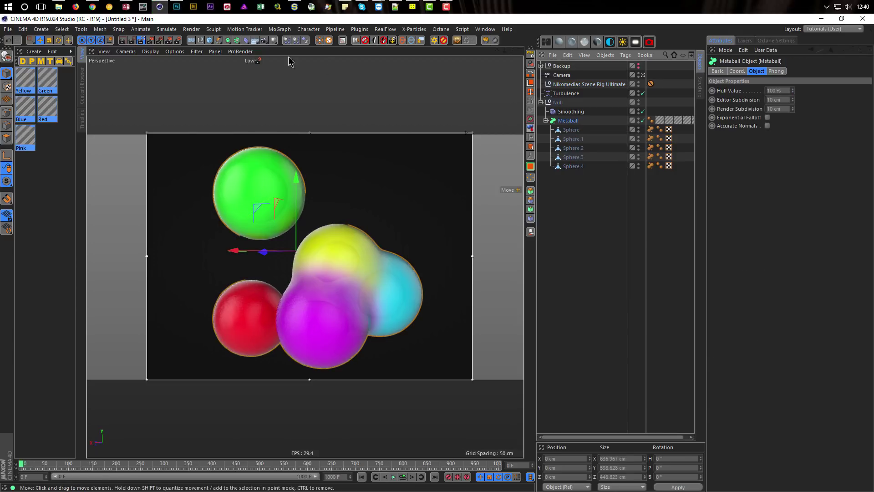
# Add a Cloth Surface from Simulate > Cloth around the Metaball and set Thickness to 1 cm
pyautogui.click(166, 30)
pyautogui.moveTo(191, 42)
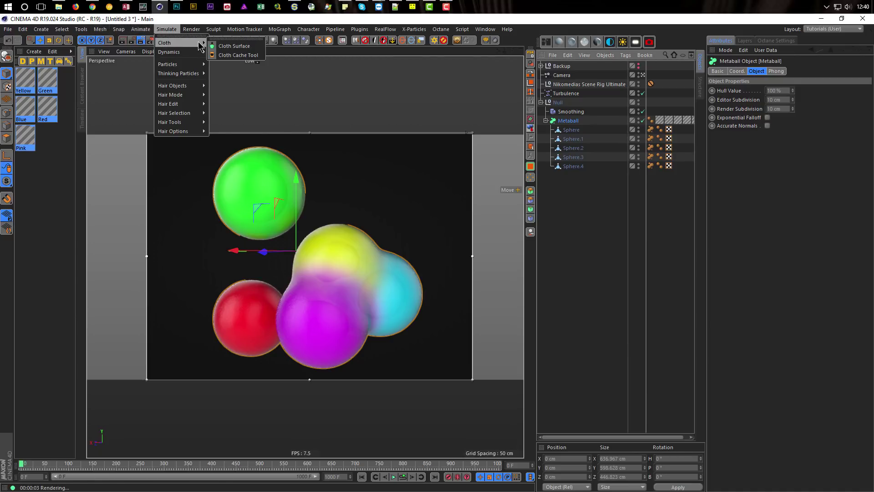
pyautogui.click(234, 46)
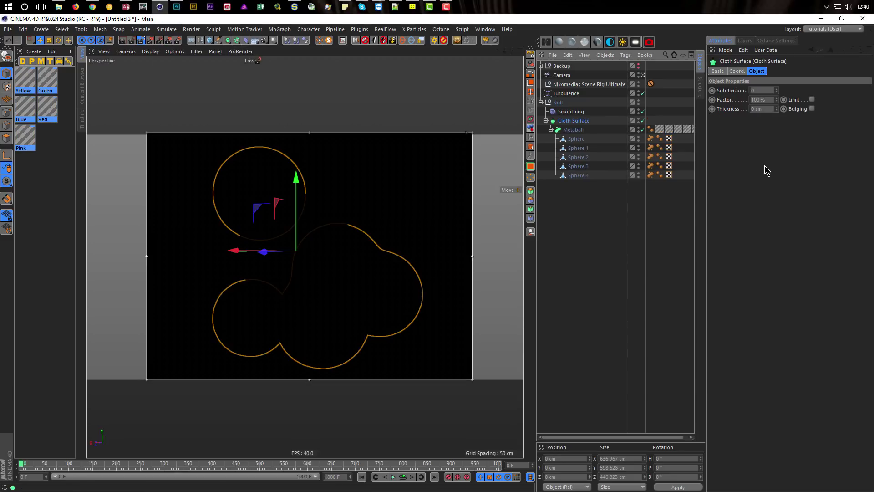
pyautogui.click(777, 107)
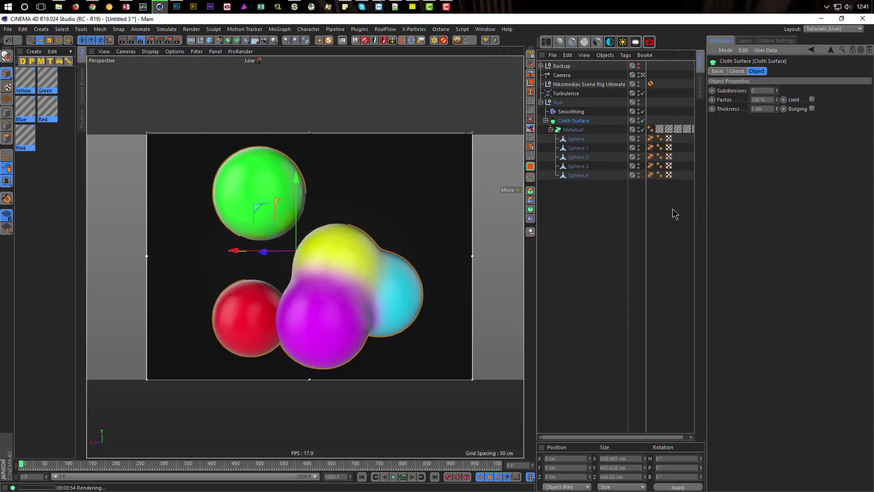
pyautogui.click(612, 214)
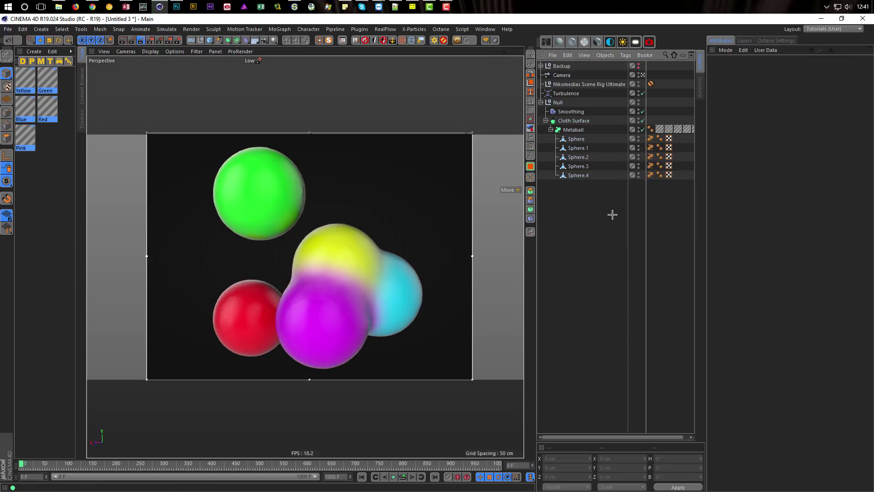